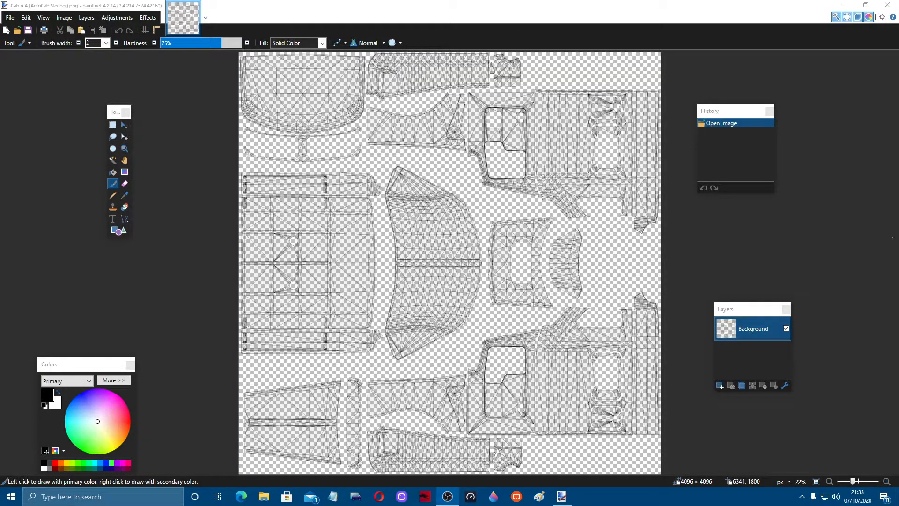
Add a new layer, fill it with solid white, and place it beneath the Background wireframe layer
{"action": "left_click", "coordinate": [720, 386]}
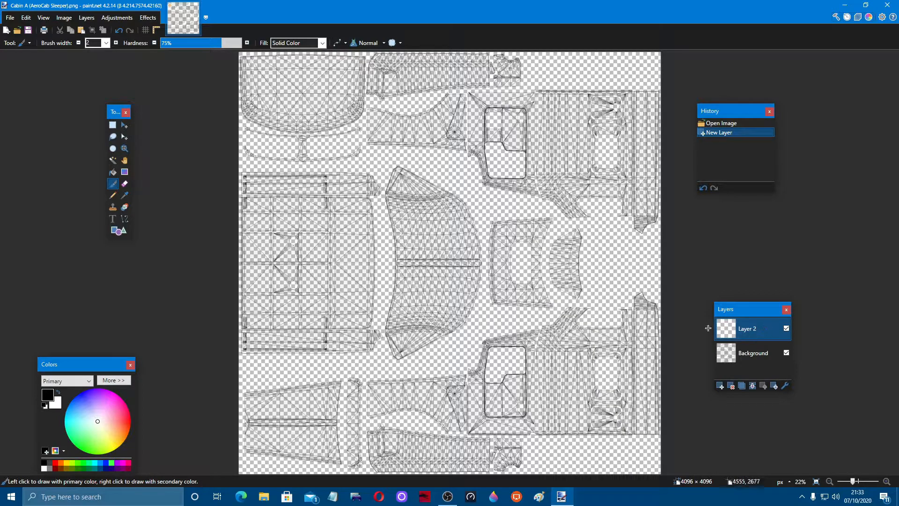
{"action": "left_click", "coordinate": [113, 172]}
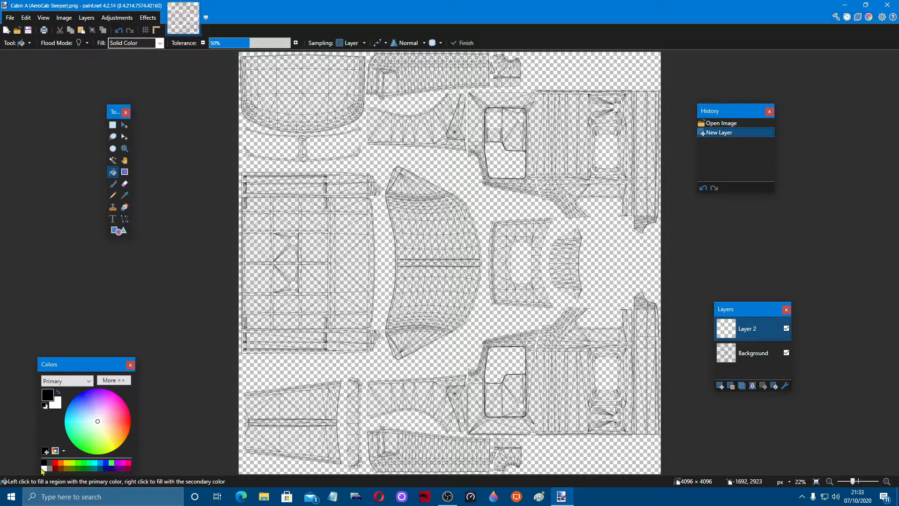
{"action": "left_click", "coordinate": [44, 468]}
{"action": "left_click", "coordinate": [425, 237]}
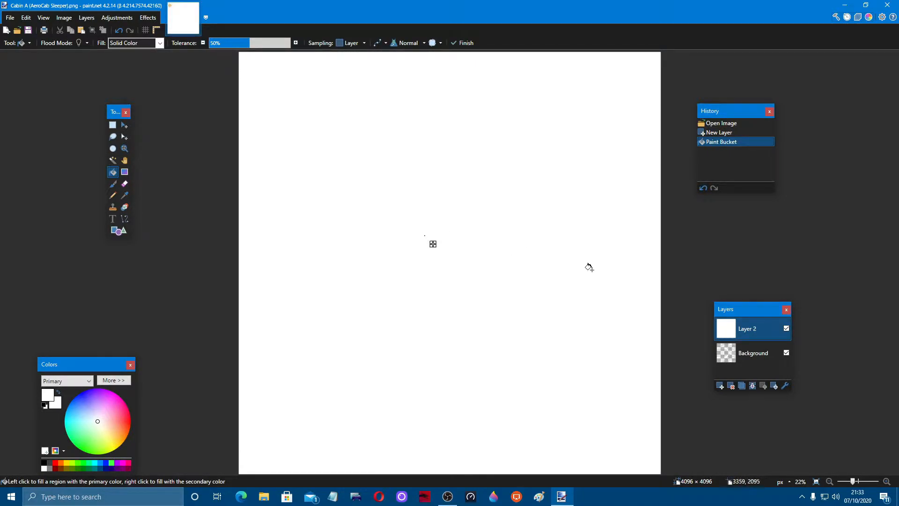
{"action": "left_click_drag", "start_coordinate": [758, 338], "coordinate": [763, 359]}
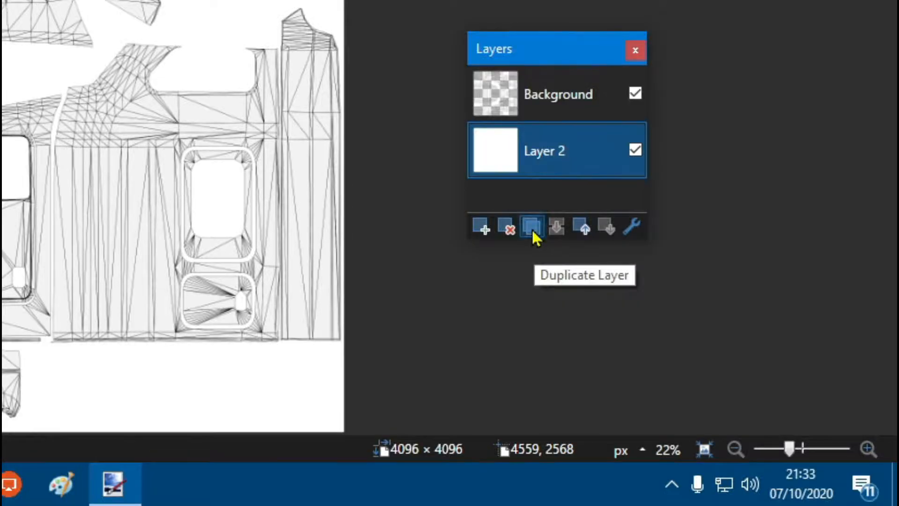
Duplicate the white layer, place the copy above the wireframe, hide it, and name it "base"
{"action": "left_click", "coordinate": [742, 386]}
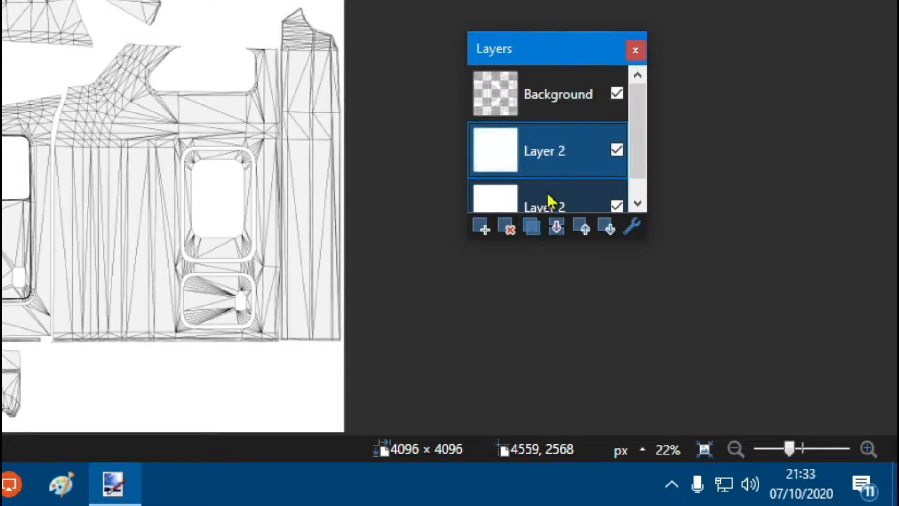
{"action": "left_click_drag", "start_coordinate": [548, 166], "coordinate": [554, 105]}
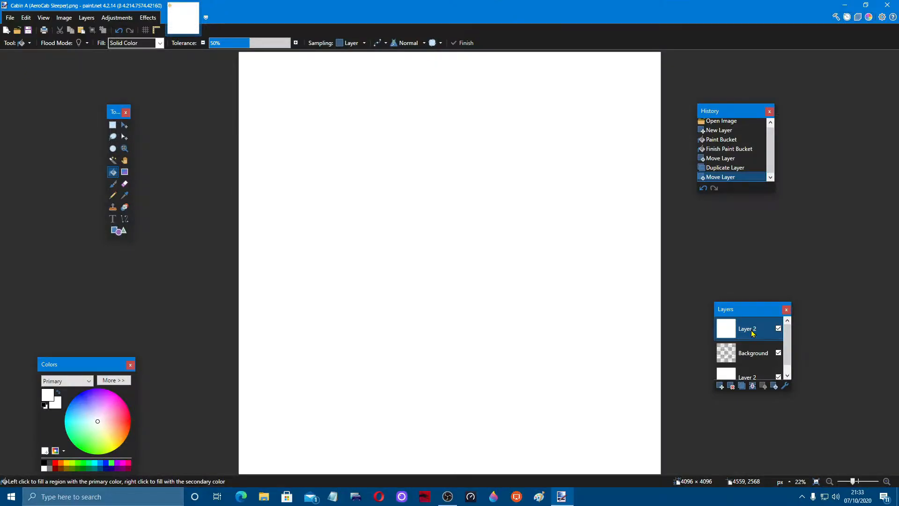
{"action": "double_click", "coordinate": [779, 328]}
{"action": "type", "text": "base"}
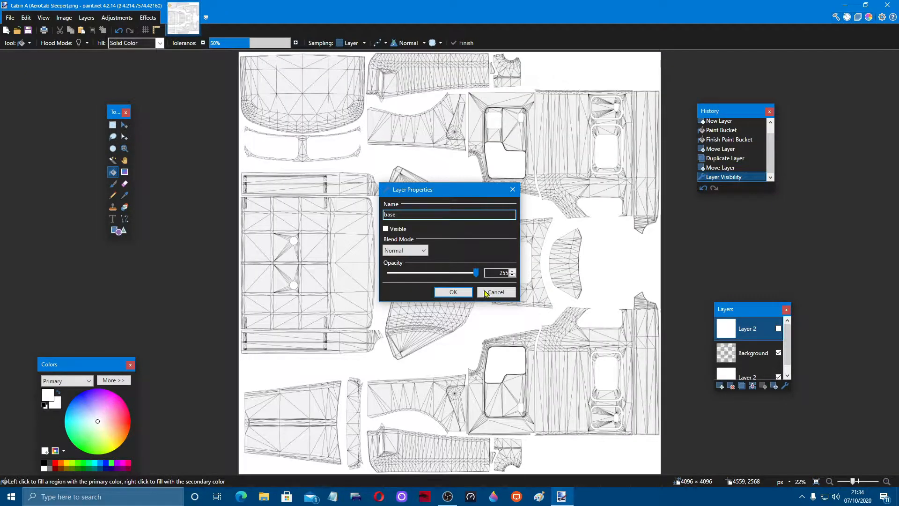
{"action": "left_click", "coordinate": [470, 293]}
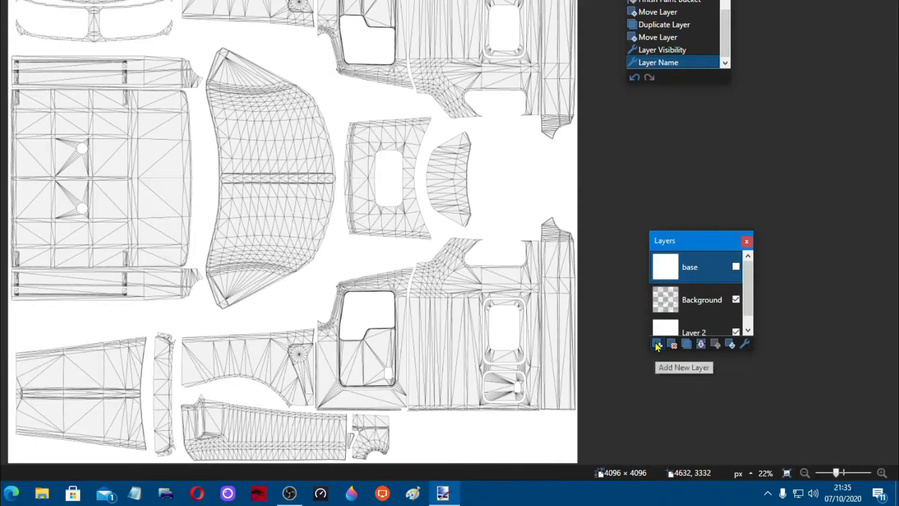
Add a new layer above the base layer and name it "test"
{"action": "left_click", "coordinate": [657, 346]}
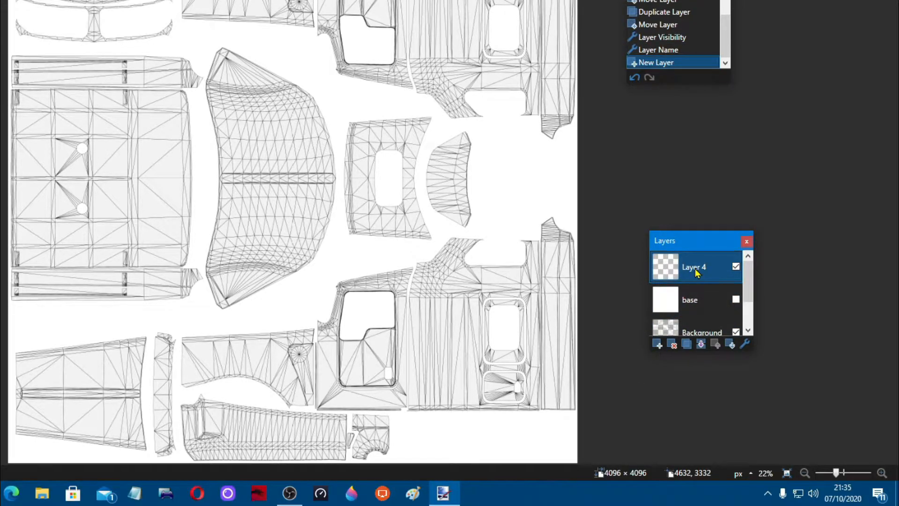
{"action": "double_click", "coordinate": [692, 267]}
{"action": "type", "text": "test"}
{"action": "key", "text": "Return"}
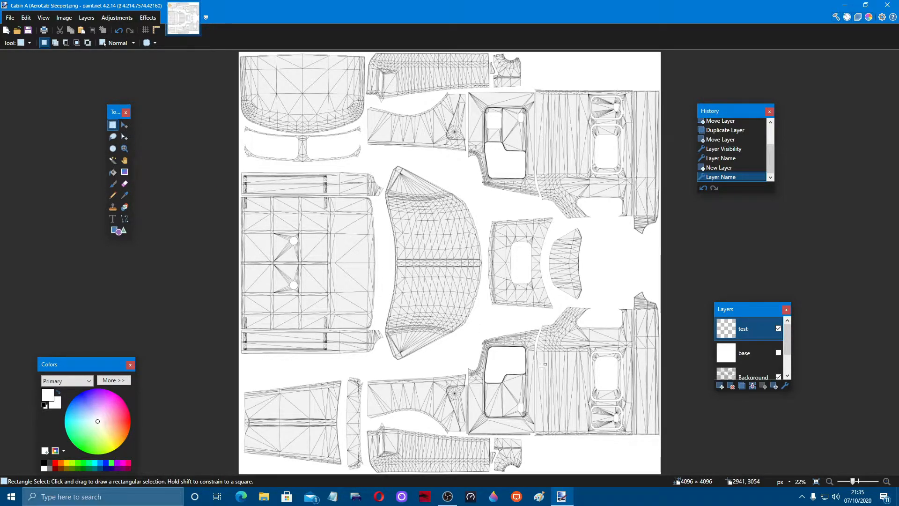
Fill a rectangle about 410 × 547 px with red on the lower cab side, between the door and the rear window
{"action": "left_click_drag", "start_coordinate": [543, 366], "coordinate": [585, 424]}
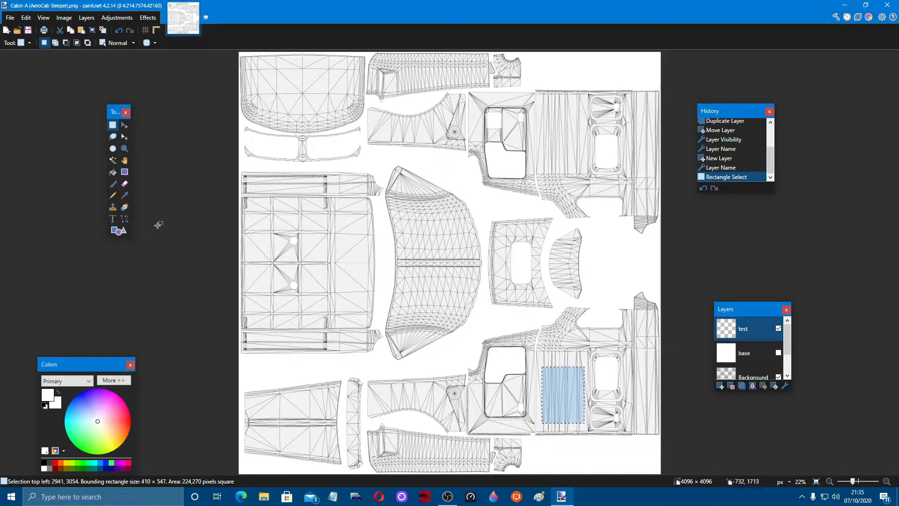
{"action": "left_click", "coordinate": [113, 172]}
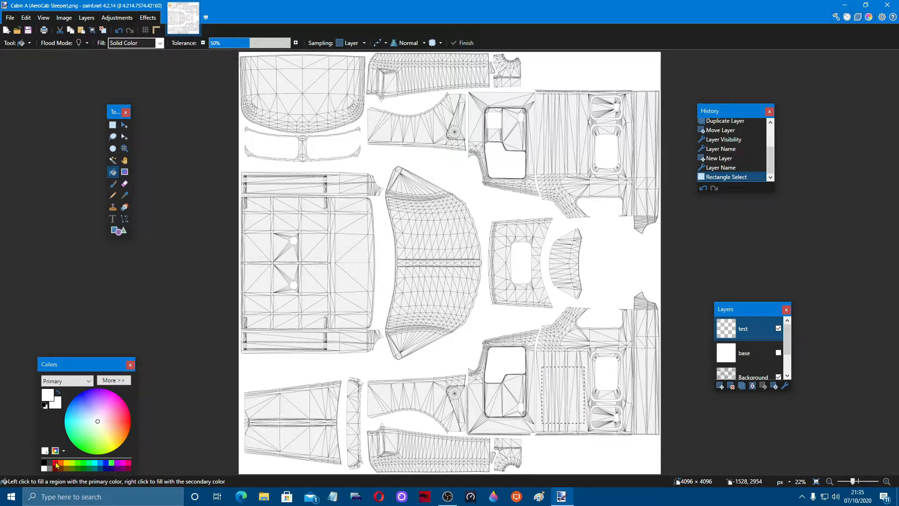
{"action": "left_click", "coordinate": [55, 463]}
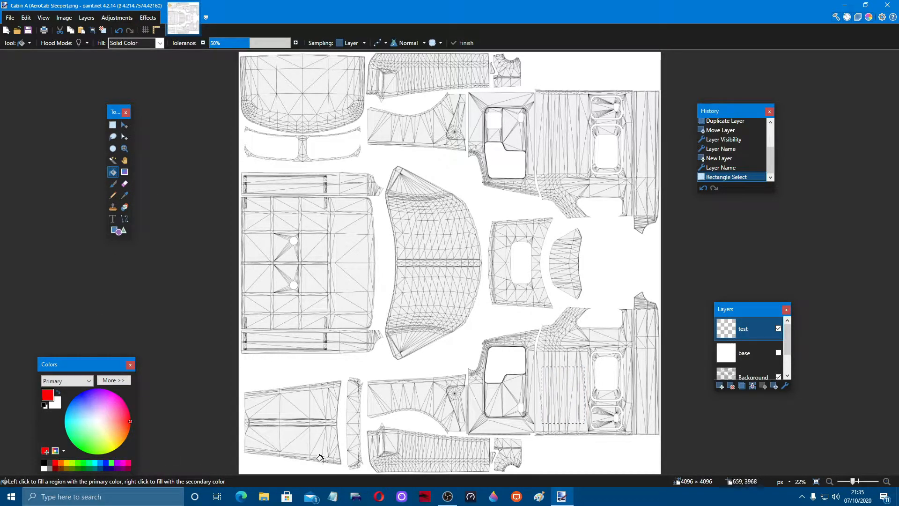
{"action": "left_click", "coordinate": [569, 395]}
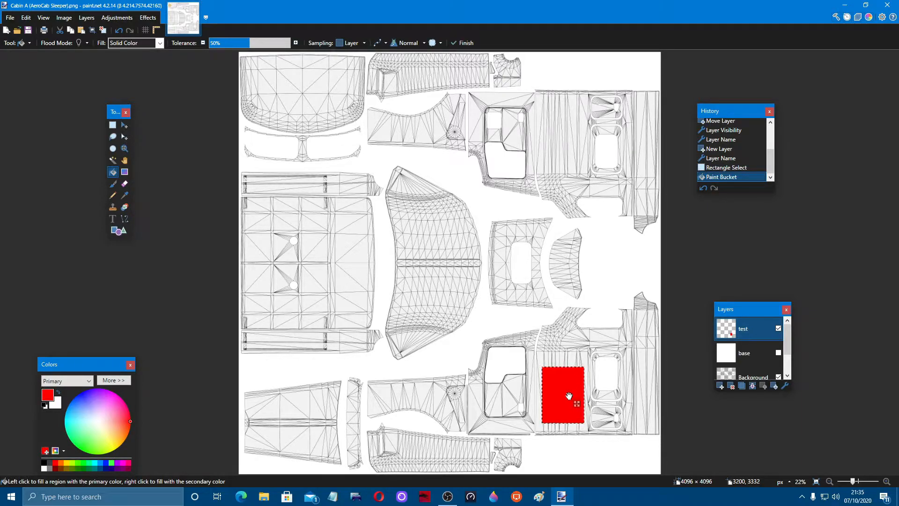
Fill a vertical strip about 119 × 1088 px with red along the rear edge of the lower cab side
{"action": "left_click", "coordinate": [112, 125]}
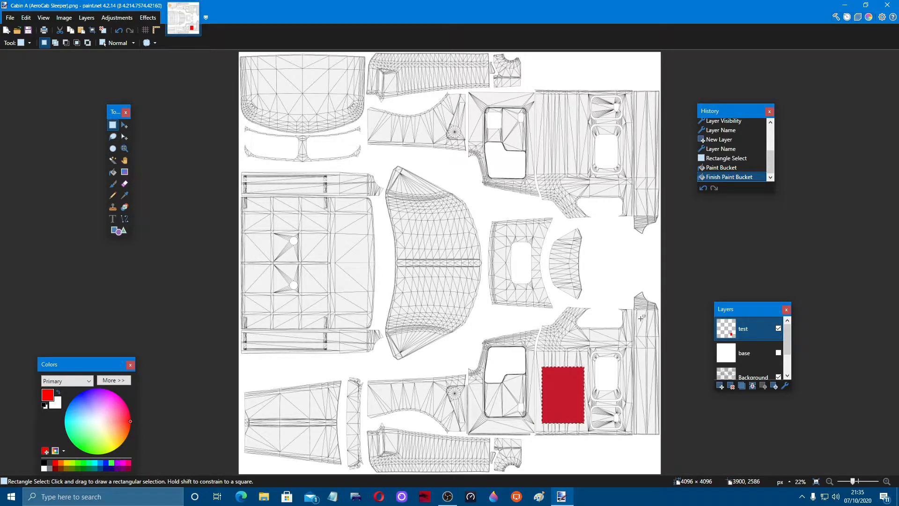
{"action": "mouse_move", "coordinate": [641, 318]}
{"action": "left_mouse_down"}
{"action": "mouse_move", "coordinate": [653, 331]}
{"action": "mouse_move", "coordinate": [653, 430]}
{"action": "left_mouse_up"}
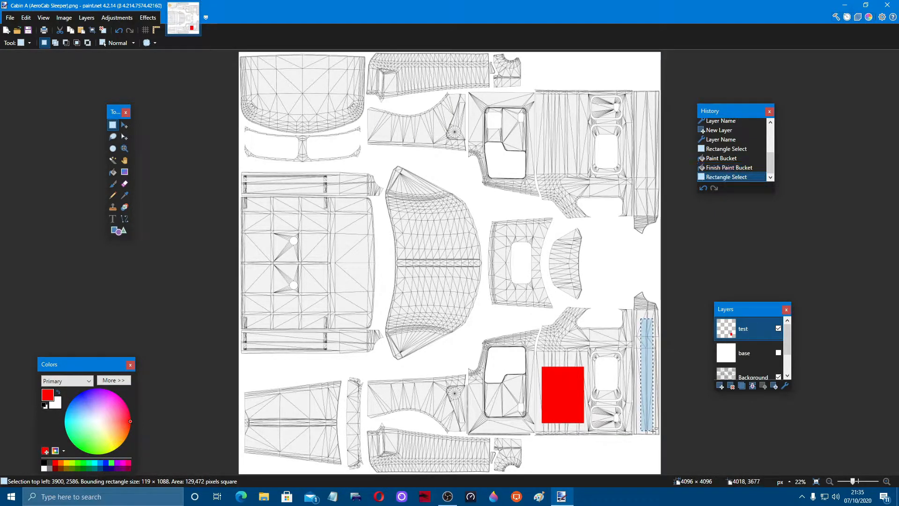
{"action": "left_click", "coordinate": [113, 172]}
{"action": "left_click", "coordinate": [649, 361]}
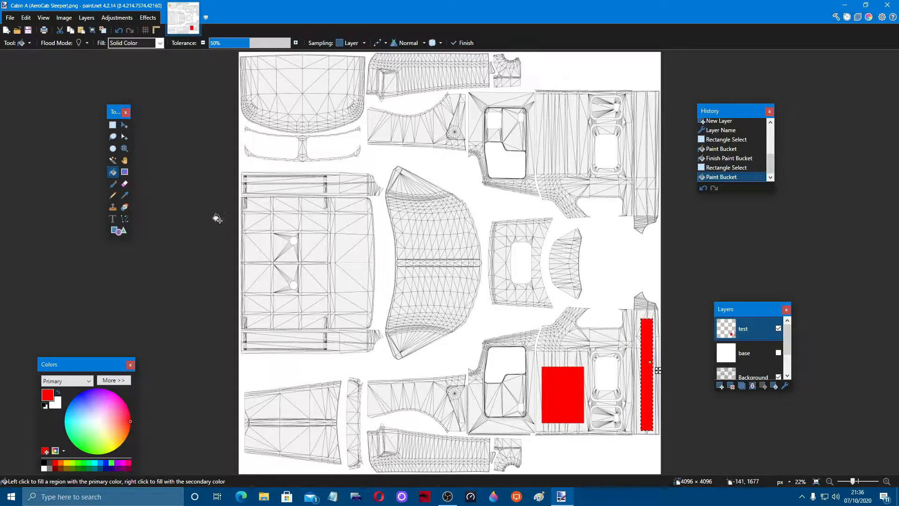
Fill a horizontal rectangle with orange on the arched panel in front of the lower cab door
{"action": "left_click", "coordinate": [114, 127]}
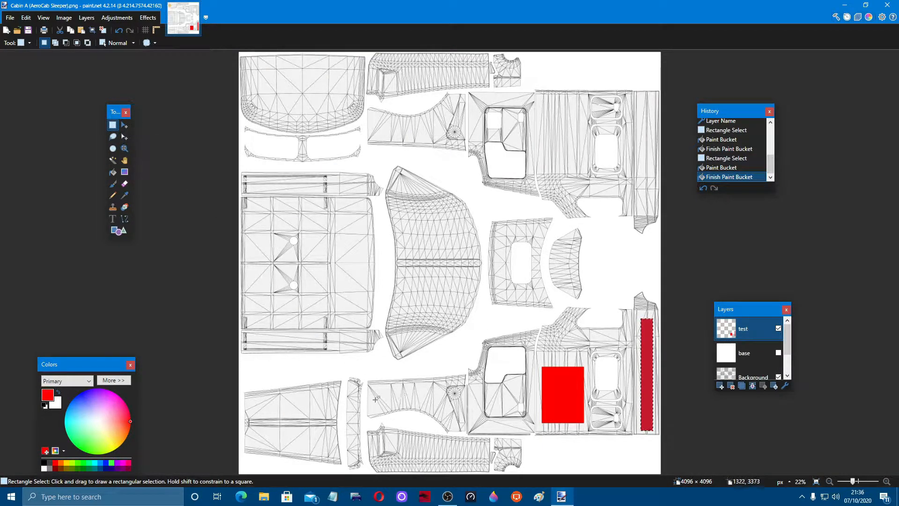
{"action": "left_click_drag", "start_coordinate": [381, 391], "coordinate": [440, 405]}
{"action": "left_click", "coordinate": [61, 463]}
{"action": "left_click", "coordinate": [113, 172]}
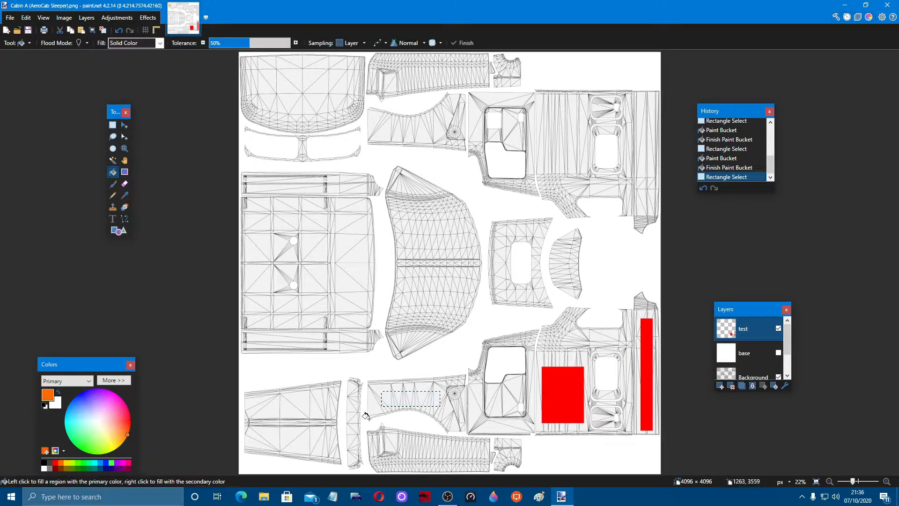
{"action": "left_click", "coordinate": [411, 398]}
Fill a rectangle about 501 × 92 px with yellow above the centre line of the template's bottom-left panel
{"action": "left_click", "coordinate": [112, 125]}
{"action": "left_click_drag", "start_coordinate": [264, 403], "coordinate": [317, 412]}
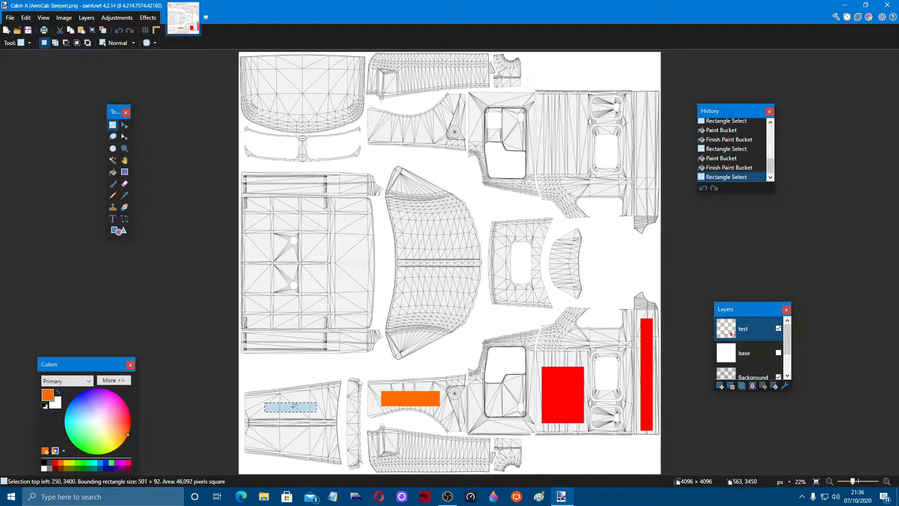
{"action": "left_click", "coordinate": [66, 463]}
{"action": "left_click", "coordinate": [112, 172]}
{"action": "left_click", "coordinate": [292, 408]}
Fill a rectangle about 447 × 123 px with lime green below the centre line of the template's bottom-left panel
{"action": "left_click", "coordinate": [112, 125]}
{"action": "left_click_drag", "start_coordinate": [266, 436], "coordinate": [314, 450]}
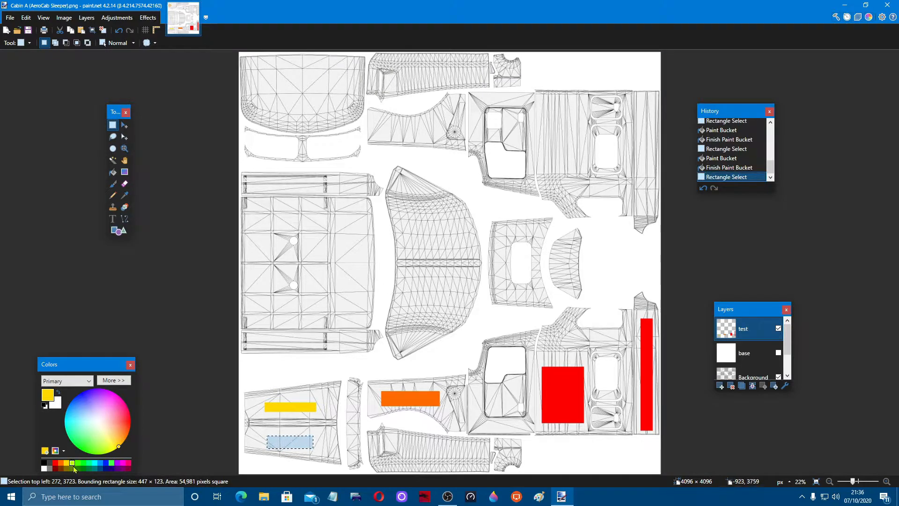
{"action": "left_click", "coordinate": [112, 172]}
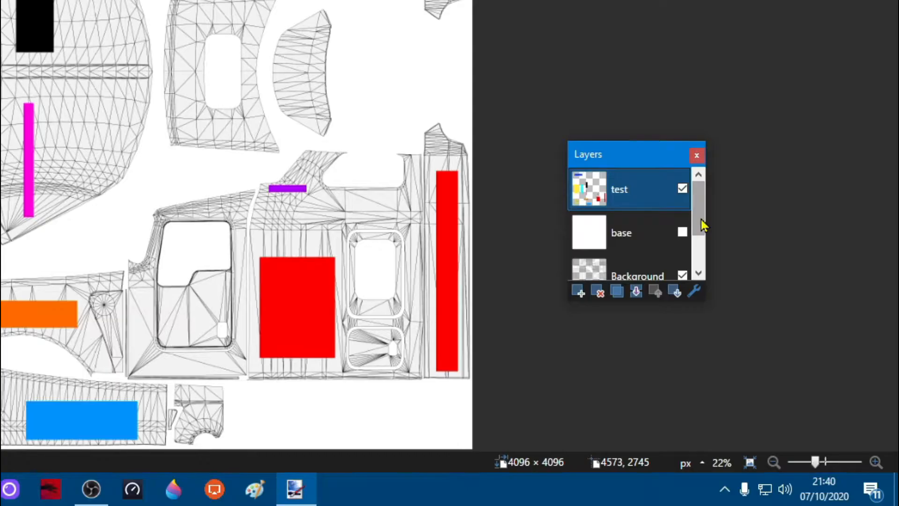
Show the base layer over the wireframe and hide the white Layer 2 at the bottom of the stack
{"action": "left_click_drag", "start_coordinate": [790, 349], "coordinate": [790, 358]}
{"action": "left_click", "coordinate": [683, 199]}
{"action": "left_click_drag", "start_coordinate": [701, 241], "coordinate": [701, 255]}
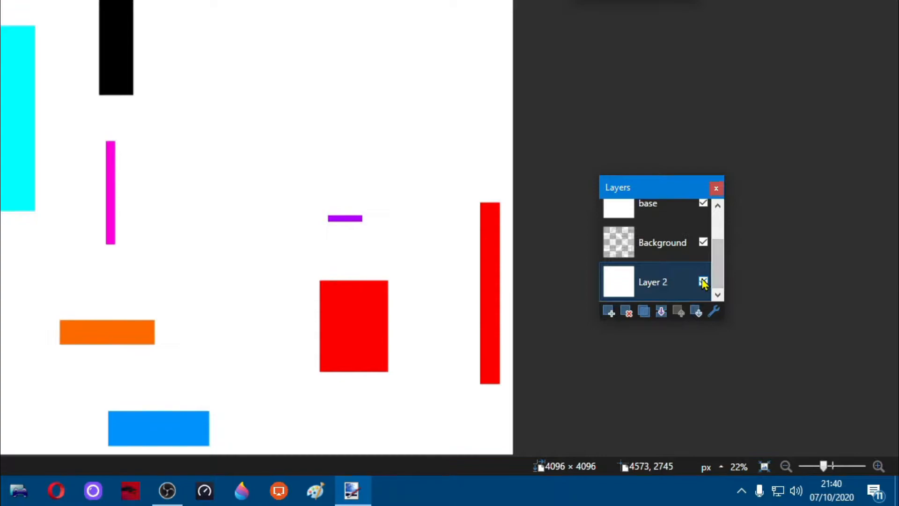
{"action": "left_click", "coordinate": [683, 260]}
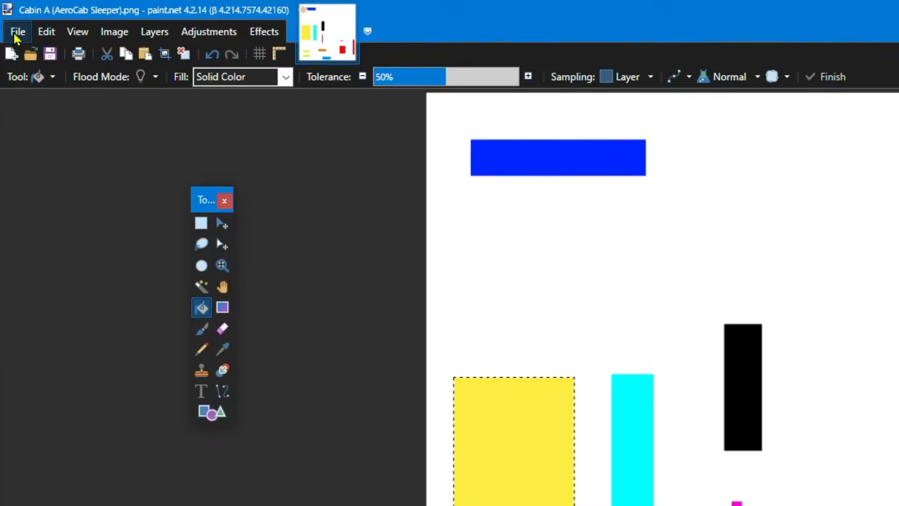
Save the layered project to the Desktop as Cabin A (AeroCab Sleeper).pdn
{"action": "left_click", "coordinate": [16, 36]}
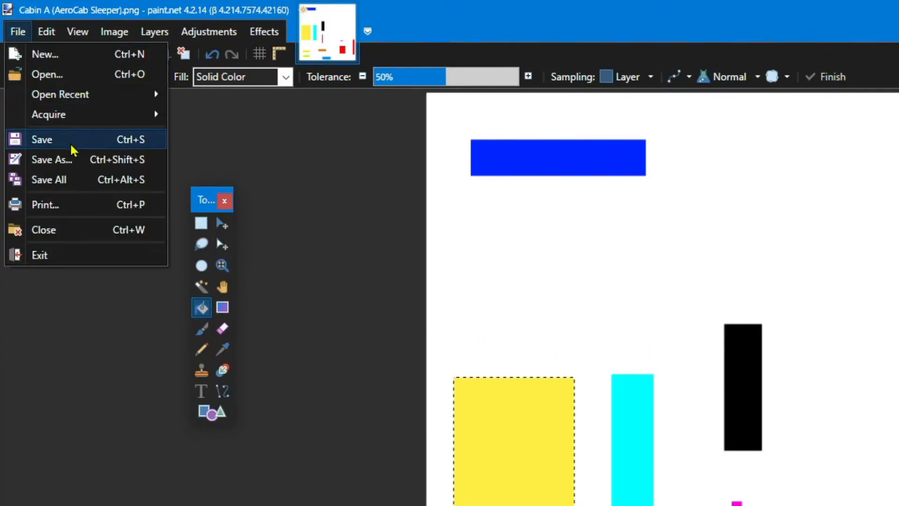
{"action": "left_click", "coordinate": [47, 161]}
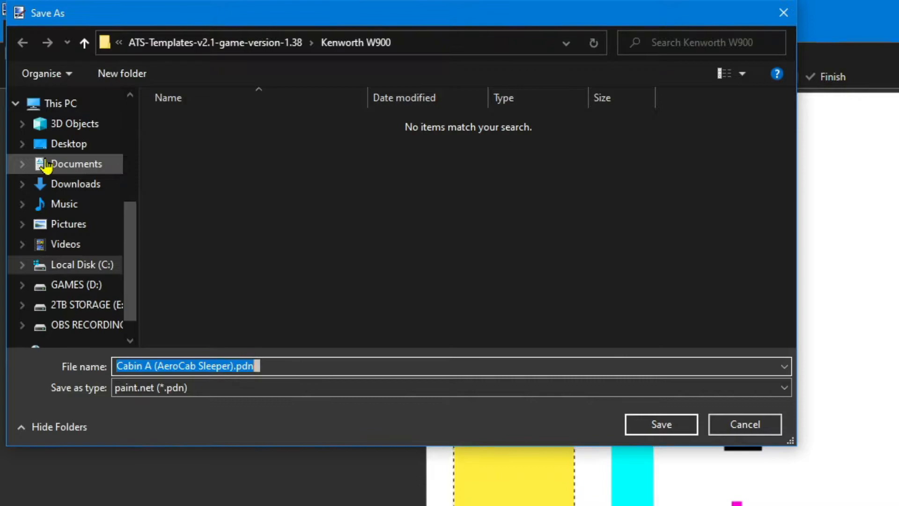
{"action": "key", "text": "Return"}
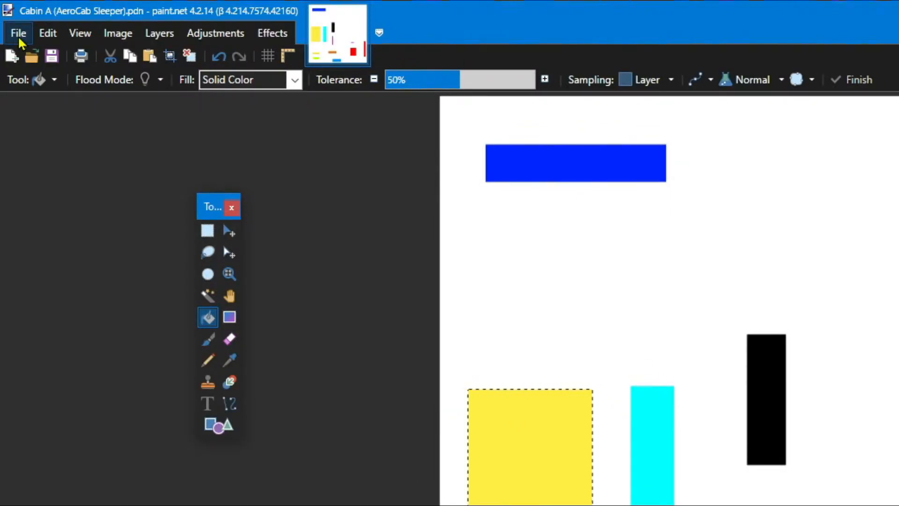
Save a flattened PNG copy as Cabin A (AeroCab Sleeper).png on the Desktop with auto-detected bit depth
{"action": "left_click", "coordinate": [19, 40]}
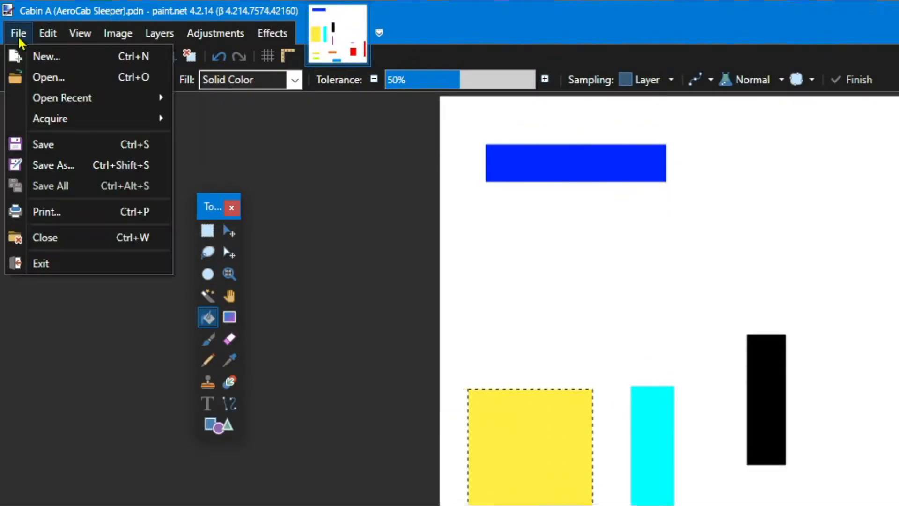
{"action": "left_click", "coordinate": [44, 167]}
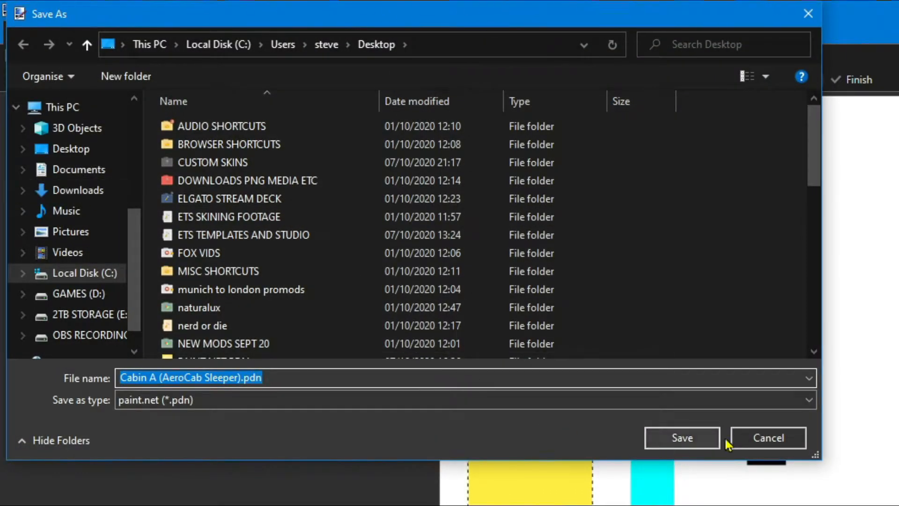
{"action": "left_click", "coordinate": [806, 401]}
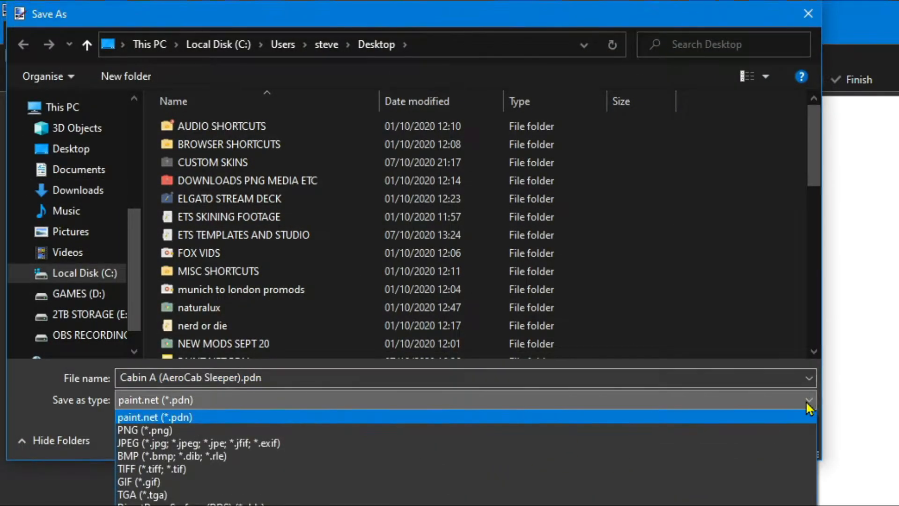
{"action": "left_click", "coordinate": [789, 429]}
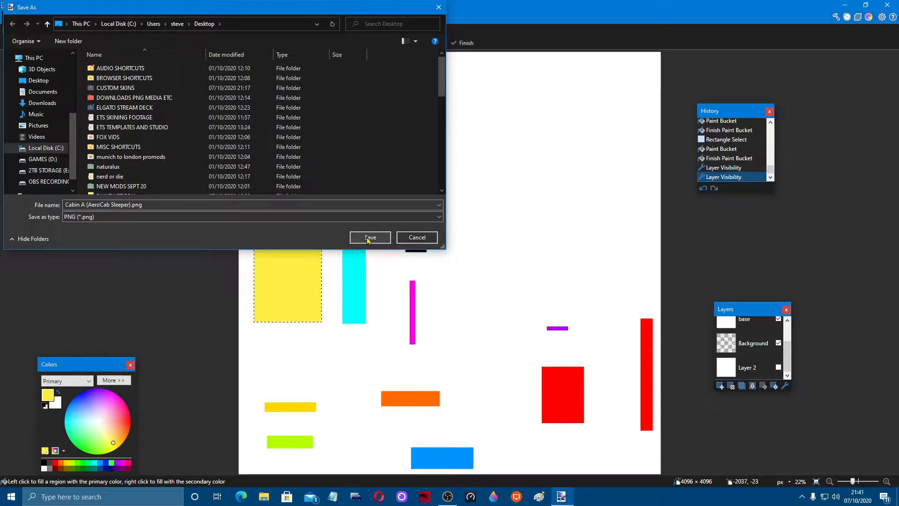
{"action": "left_click", "coordinate": [683, 437]}
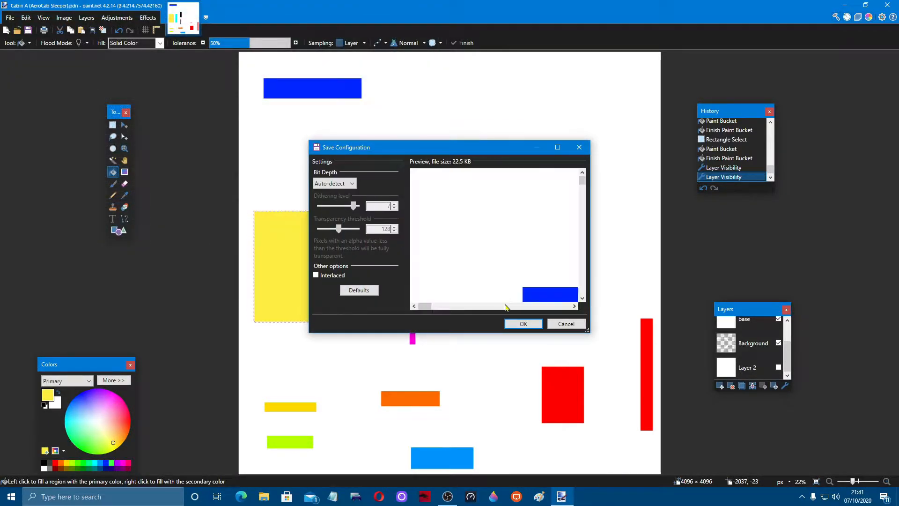
{"action": "left_click", "coordinate": [524, 324]}
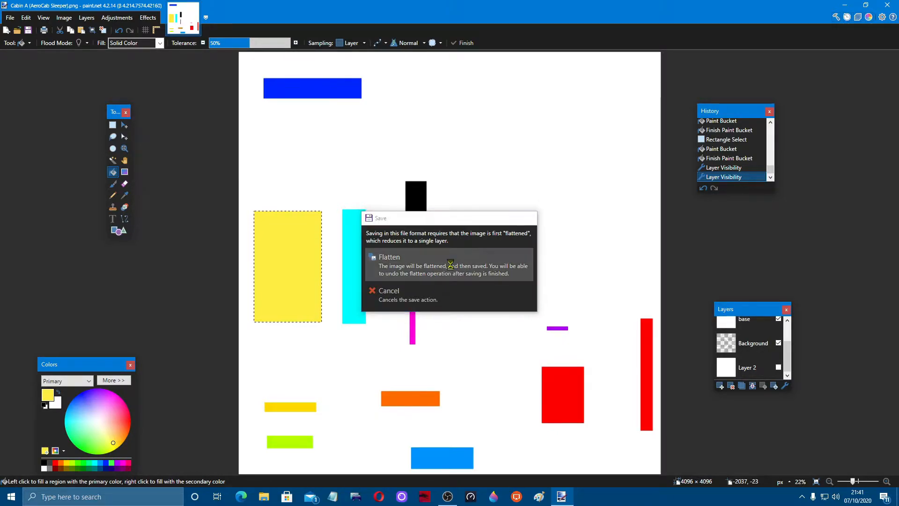
{"action": "left_click", "coordinate": [453, 268]}
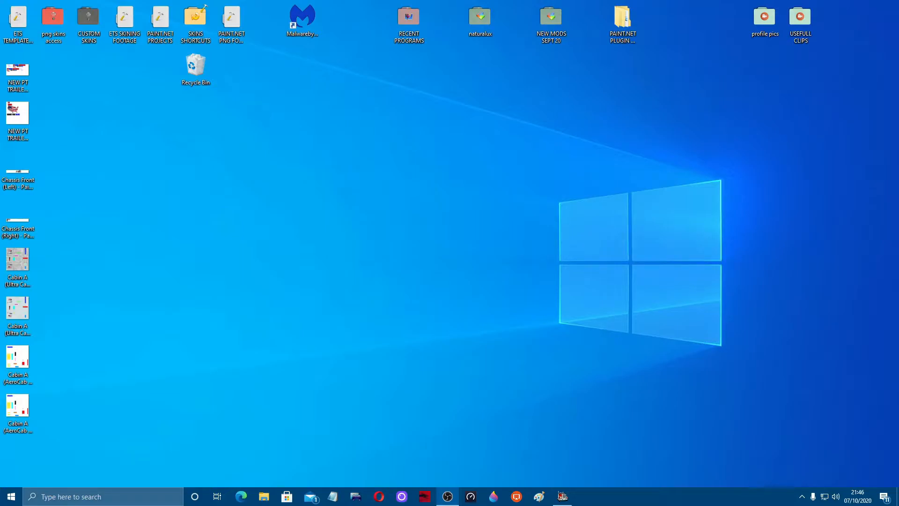
{"action": "mouse_move", "coordinate": [448, 497]}
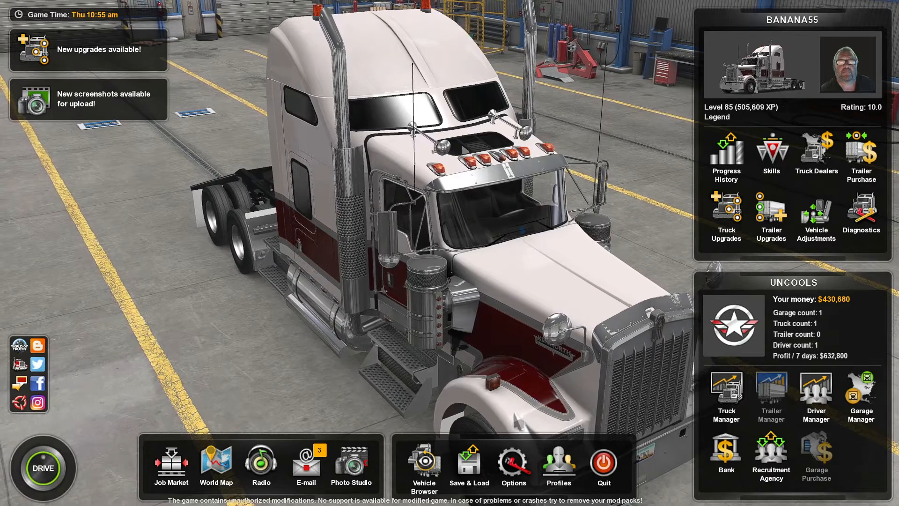
Switch to the truck game and load the Kenworth W900 in the Truck Browser
{"action": "left_click", "coordinate": [426, 461]}
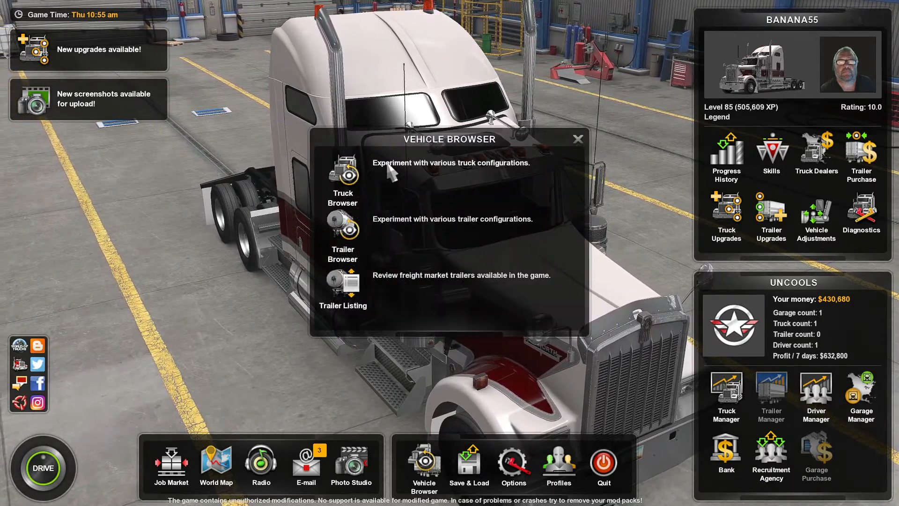
{"action": "left_click", "coordinate": [343, 176]}
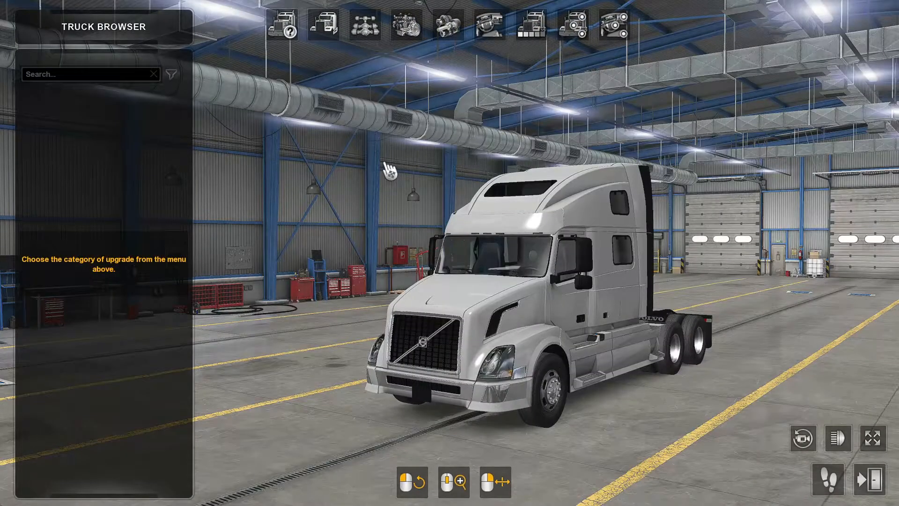
{"action": "left_click", "coordinate": [282, 25]}
{"action": "left_click", "coordinate": [106, 389]}
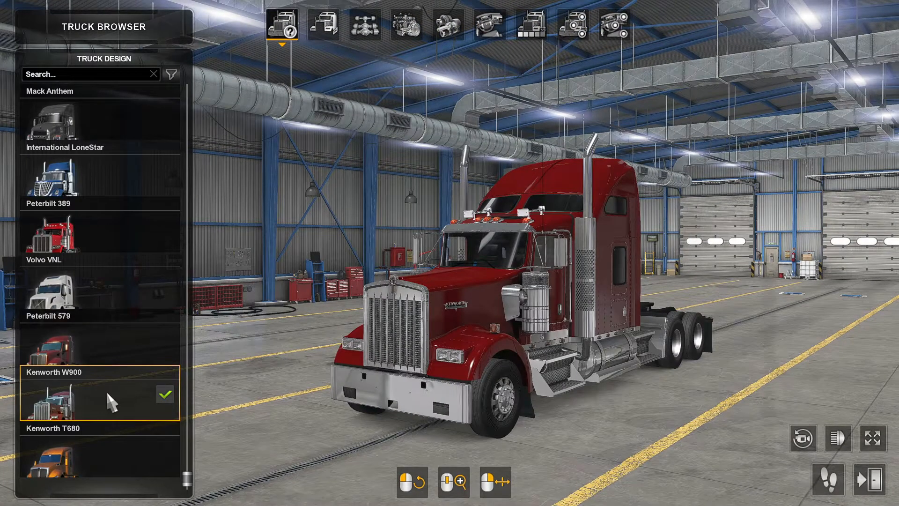
Apply the custom w900 test paint job to the truck and inspect the coloured test blocks from several angles
{"action": "left_click", "coordinate": [534, 24]}
{"action": "mouse_move", "coordinate": [191, 211]}
{"action": "left_mouse_down"}
{"action": "mouse_move", "coordinate": [206, 164]}
{"action": "mouse_move", "coordinate": [193, 88]}
{"action": "left_mouse_up"}
{"action": "left_click", "coordinate": [71, 125]}
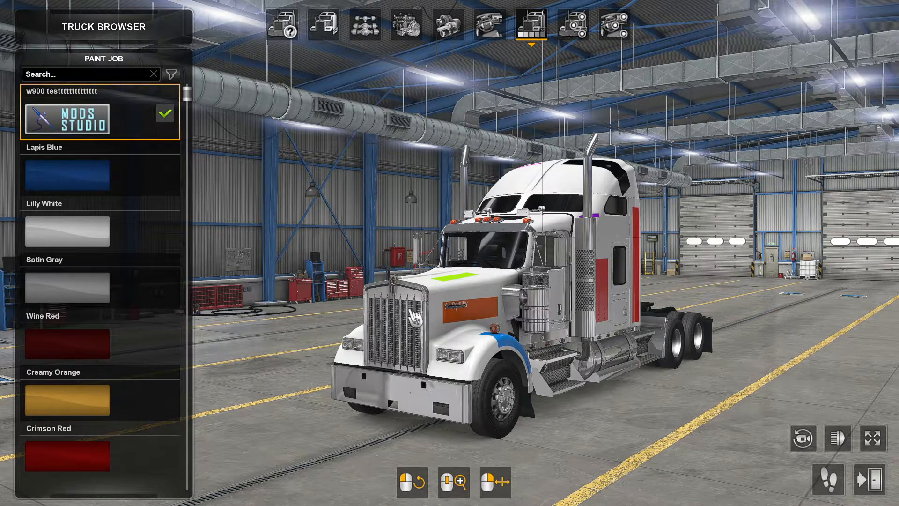
{"action": "left_click_drag", "start_coordinate": [450, 281], "coordinate": [582, 302]}
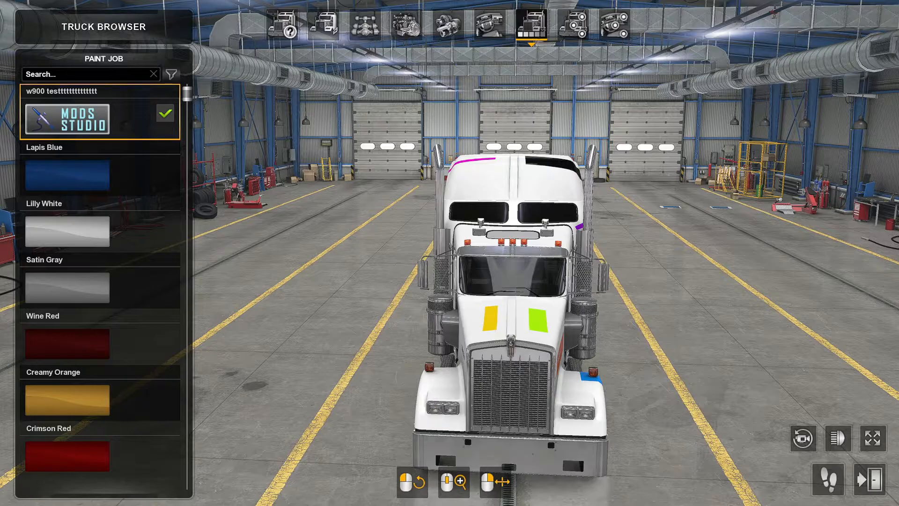
{"action": "left_click_drag", "start_coordinate": [574, 451], "coordinate": [421, 439]}
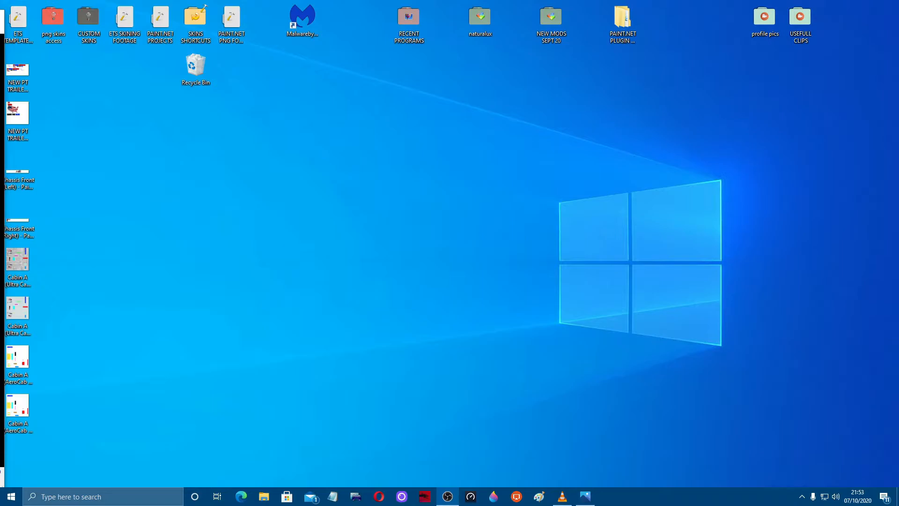
Open the desktop file Cabin A (AeroCab Sleeper).pdn in paint.net and hide its base layer
{"action": "right_click", "coordinate": [22, 355]}
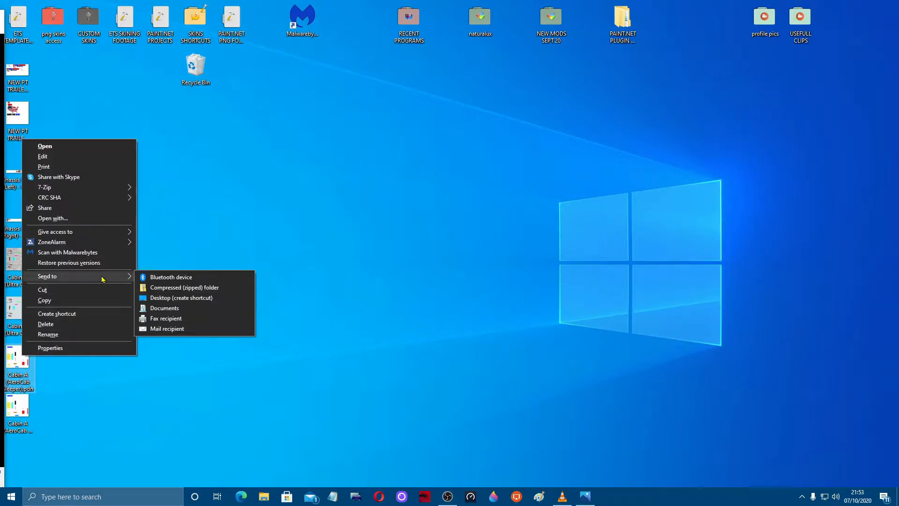
{"action": "left_click", "coordinate": [98, 223]}
{"action": "left_click", "coordinate": [465, 291]}
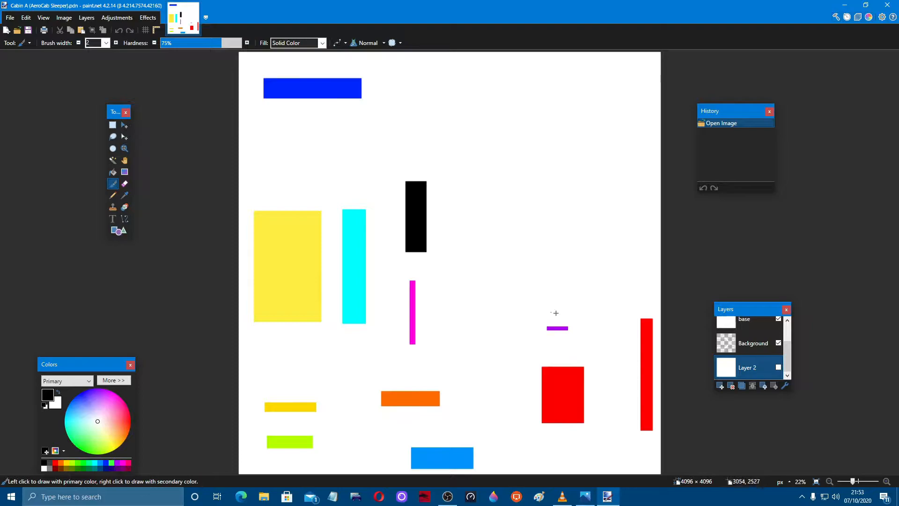
{"action": "left_click", "coordinate": [779, 319]}
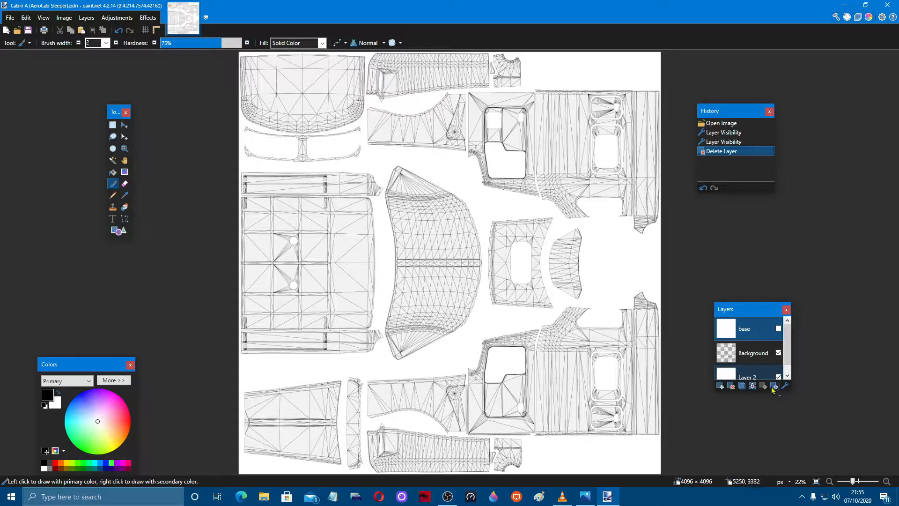
Rename the white Layer 2 as vision
{"action": "left_click_drag", "start_coordinate": [786, 355], "coordinate": [787, 365]}
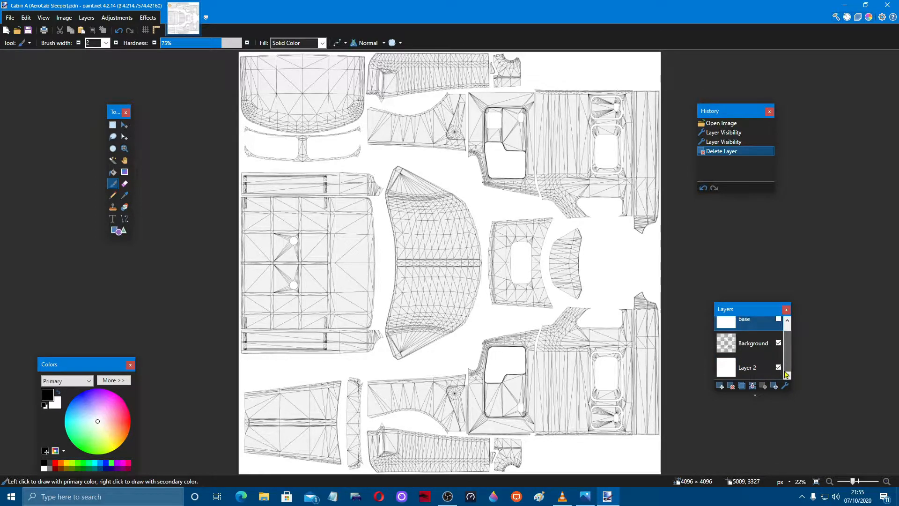
{"action": "left_click", "coordinate": [743, 370]}
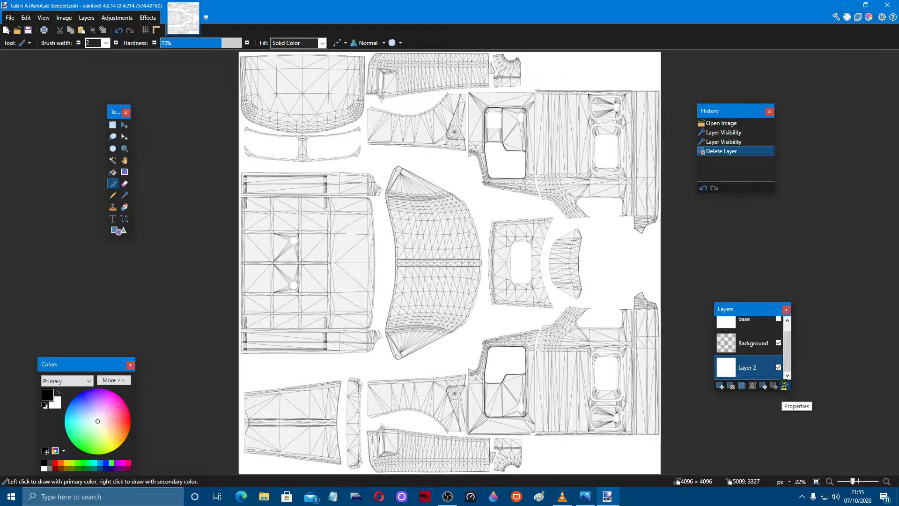
{"action": "left_click", "coordinate": [784, 386]}
{"action": "type", "text": "vision"}
{"action": "key", "text": "Return"}
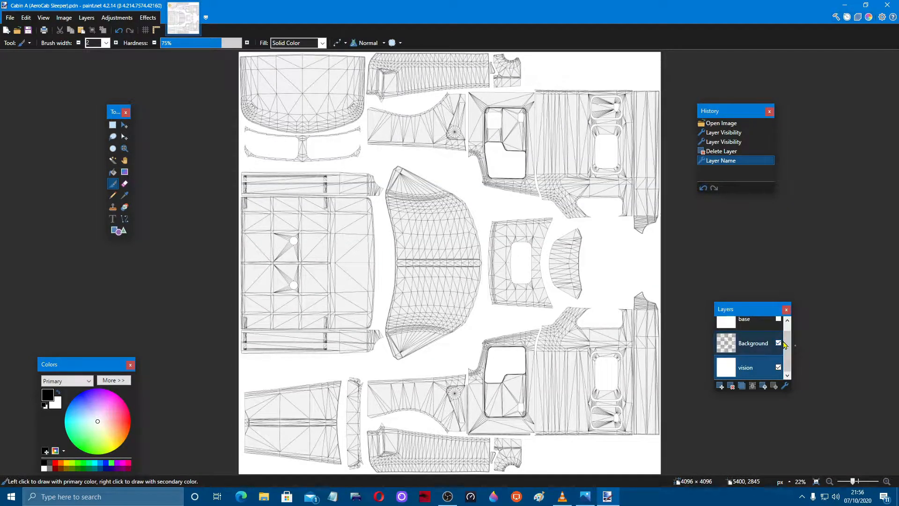
Show the base layer over the wireframe and hide it again
{"action": "left_click_drag", "start_coordinate": [787, 342], "coordinate": [787, 335]}
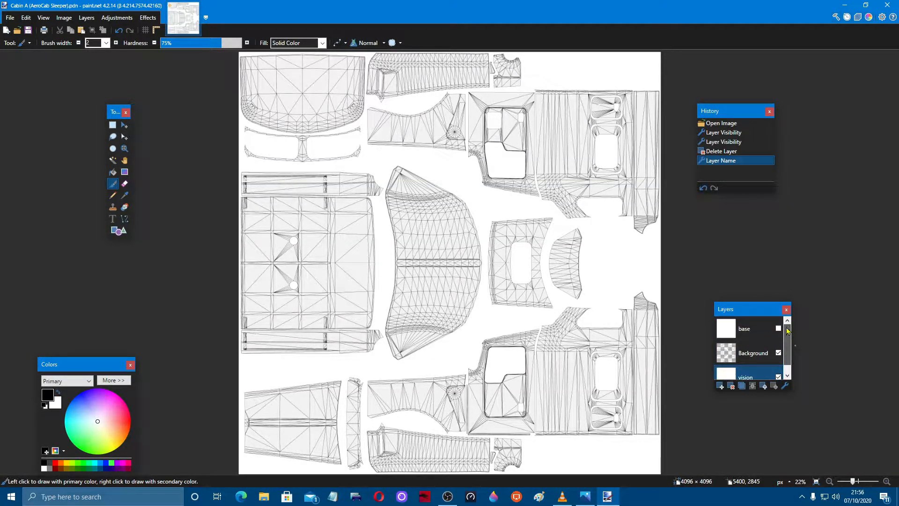
{"action": "left_click", "coordinate": [779, 328]}
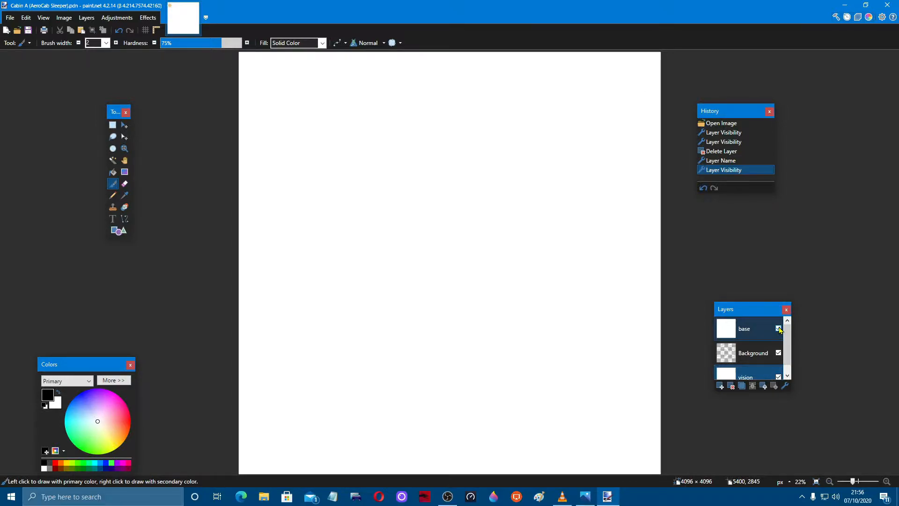
{"action": "left_click", "coordinate": [779, 329]}
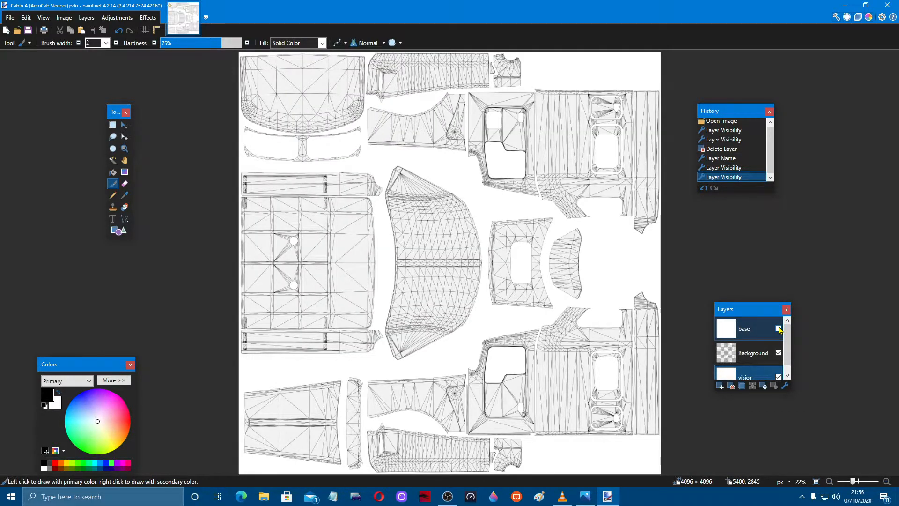
Add a new layer at the top of the stack, above base, and name it hood flag
{"action": "left_click", "coordinate": [720, 386]}
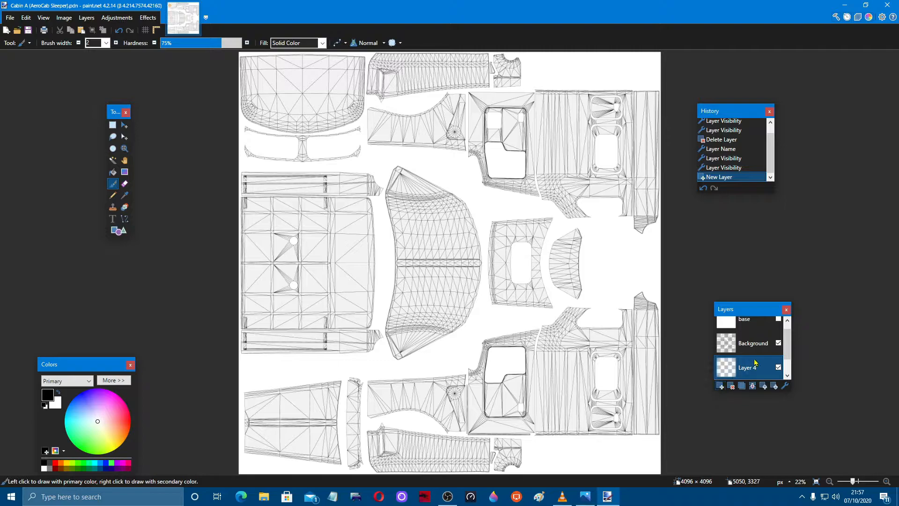
{"action": "left_click", "coordinate": [764, 386]}
{"action": "left_click", "coordinate": [763, 386]}
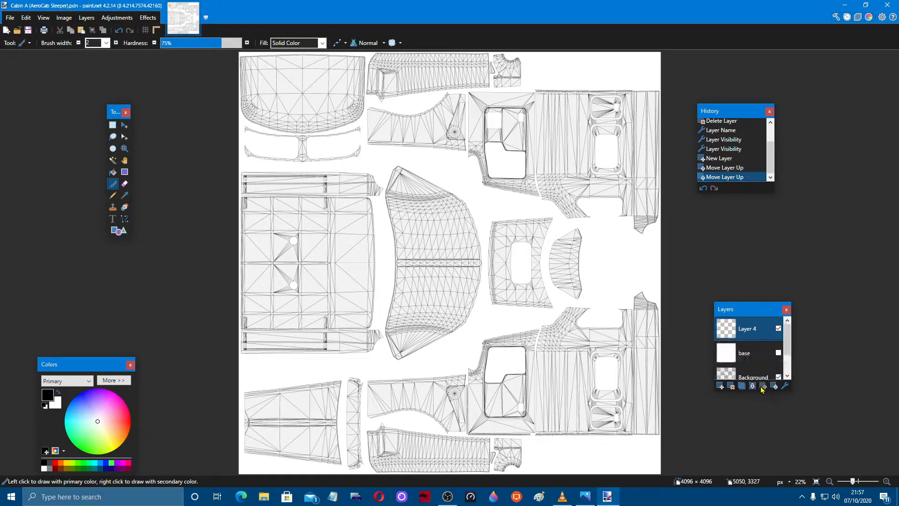
{"action": "left_click", "coordinate": [785, 385]}
{"action": "type", "text": "hood flag"}
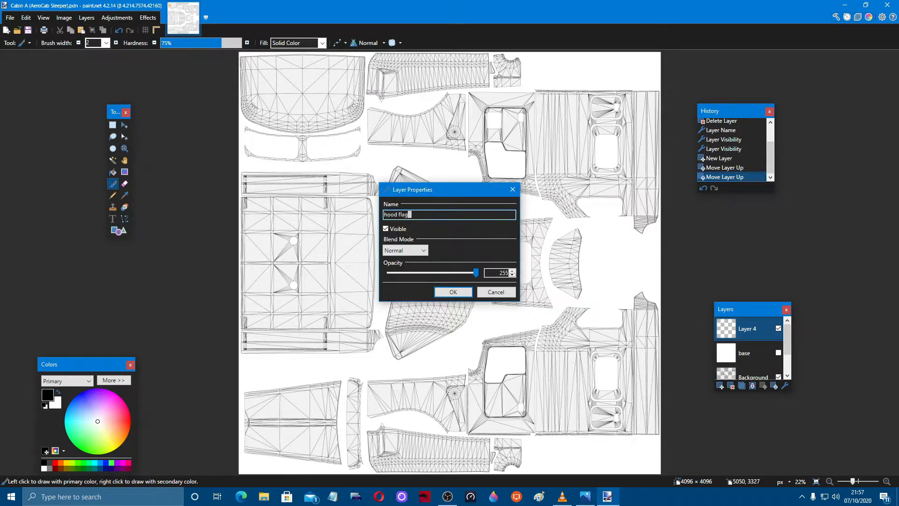
{"action": "key", "text": "Return"}
Browse for an image to open in the ALL PNGS > STARS AND STRIPES folder on the GAMES (D:) drive
{"action": "left_click", "coordinate": [17, 30]}
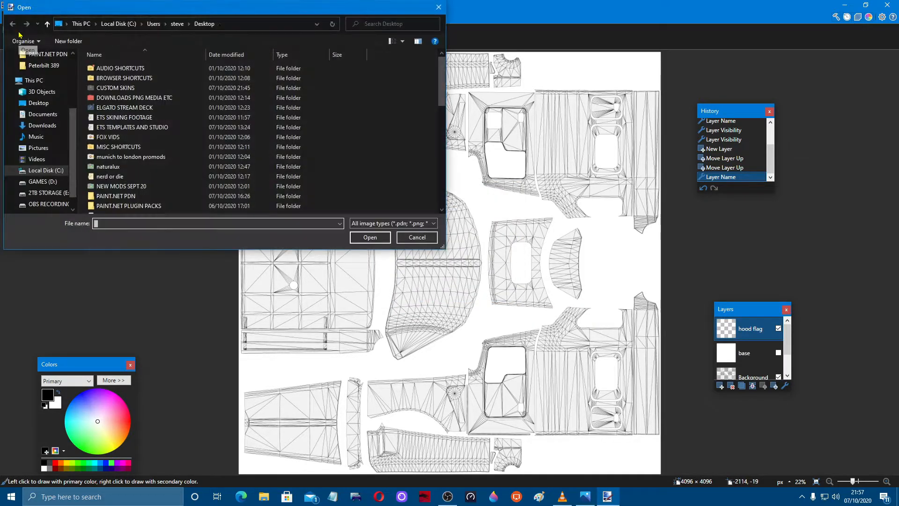
{"action": "left_click", "coordinate": [38, 182]}
{"action": "scroll", "coordinate": [141, 161], "scroll_direction": "down", "scroll_amount": 5}
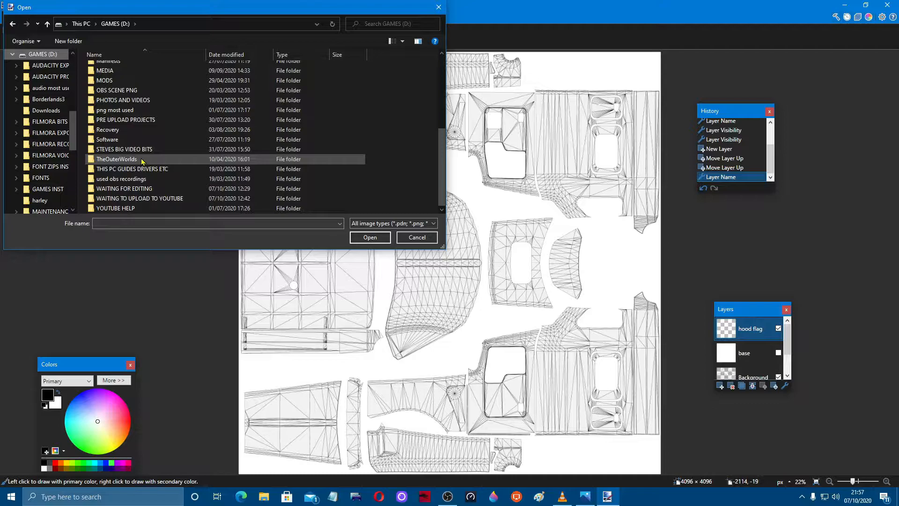
{"action": "double_click", "coordinate": [124, 149]}
{"action": "scroll", "coordinate": [149, 162], "scroll_direction": "down", "scroll_amount": 5}
{"action": "scroll", "coordinate": [145, 150], "scroll_direction": "up", "scroll_amount": 4}
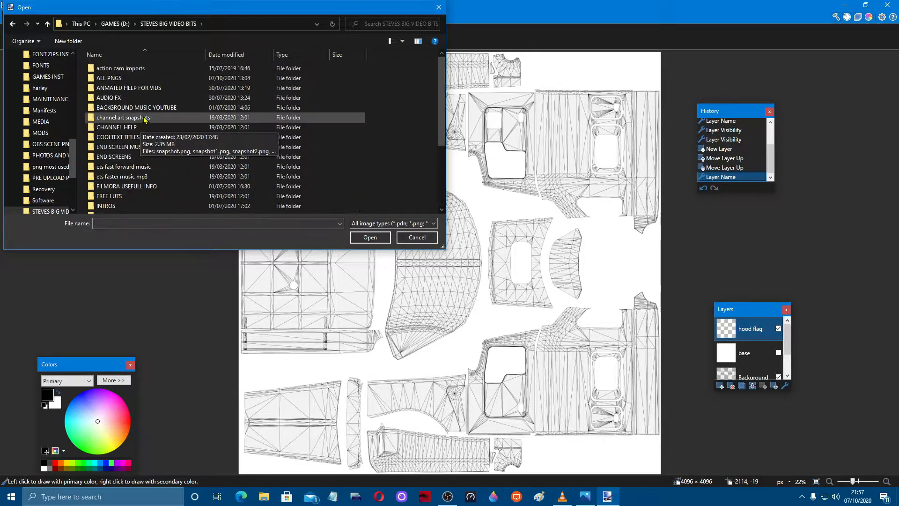
{"action": "double_click", "coordinate": [134, 82]}
{"action": "scroll", "coordinate": [129, 134], "scroll_direction": "down", "scroll_amount": 6}
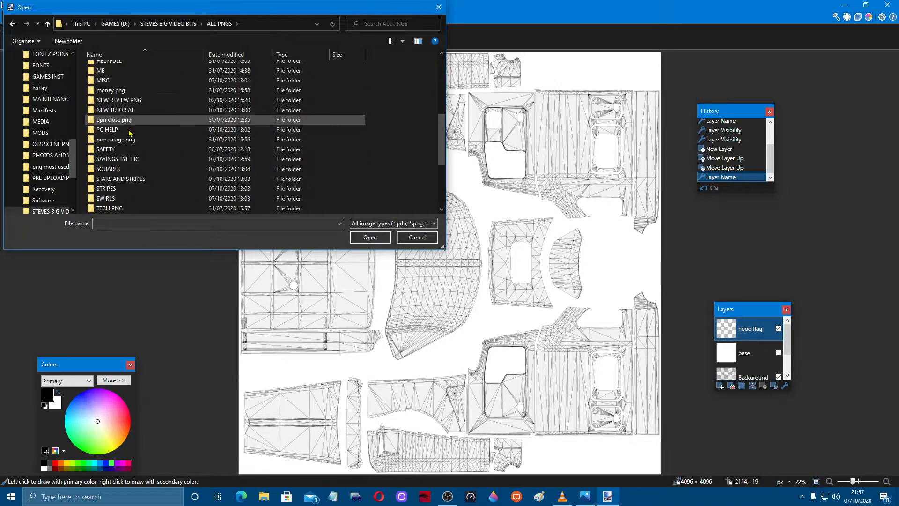
{"action": "double_click", "coordinate": [136, 178]}
Copy the waving American flag PNG without opening it and paste it onto the hood flag layer
{"action": "left_click", "coordinate": [258, 81]}
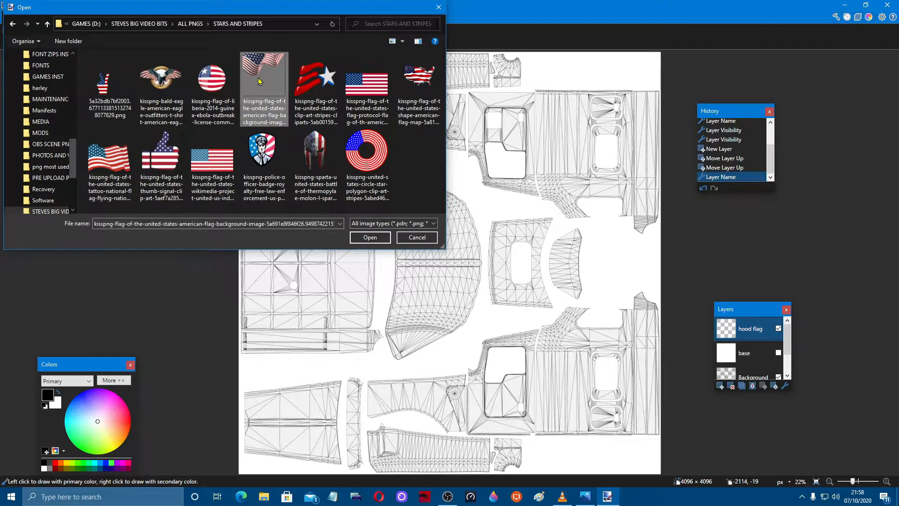
{"action": "right_click", "coordinate": [258, 80]}
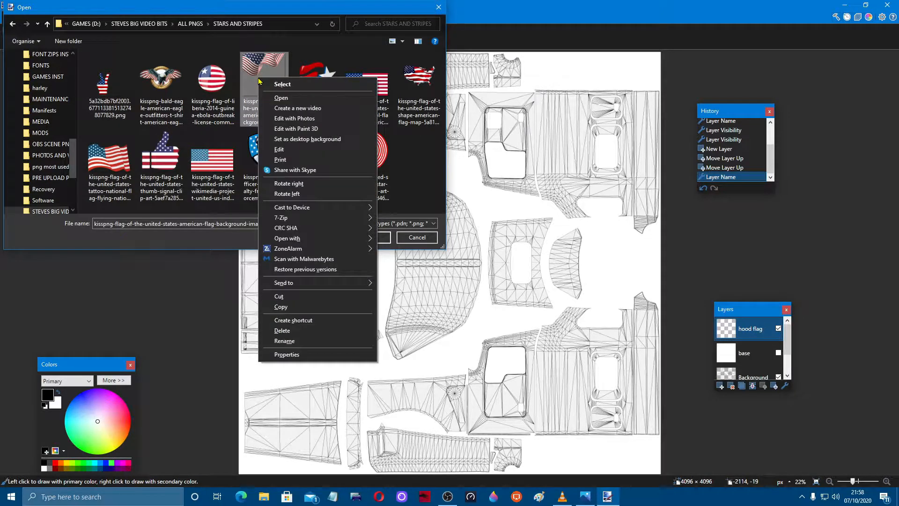
{"action": "left_click", "coordinate": [324, 308]}
{"action": "left_click", "coordinate": [417, 238]}
{"action": "key", "text": "ctrl+v"}
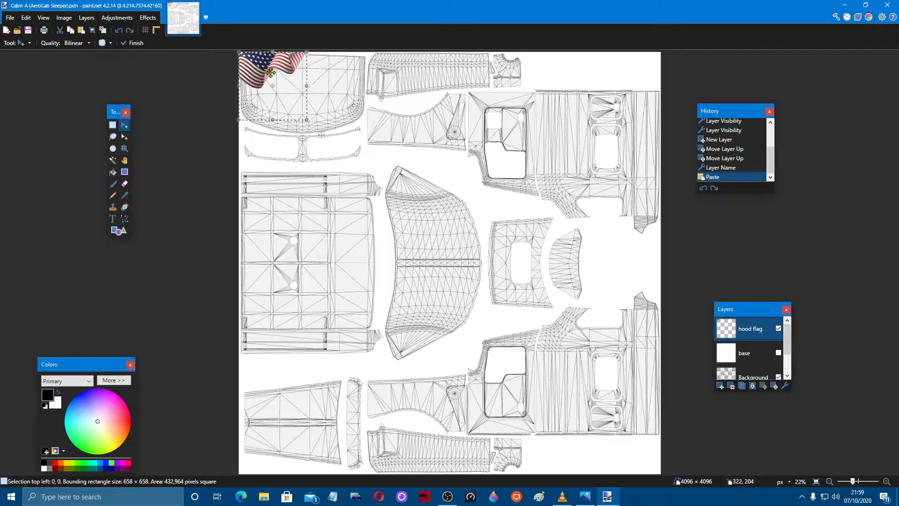
Move the pasted flag onto the lower sleeper side panel between door and window, and scale it to about 494 × 494 px
{"action": "left_click_drag", "start_coordinate": [271, 73], "coordinate": [566, 371]}
{"action": "key", "text": "ctrl+plus"}
{"action": "key", "text": "ctrl+plus"}
{"action": "key", "text": "ctrl+plus"}
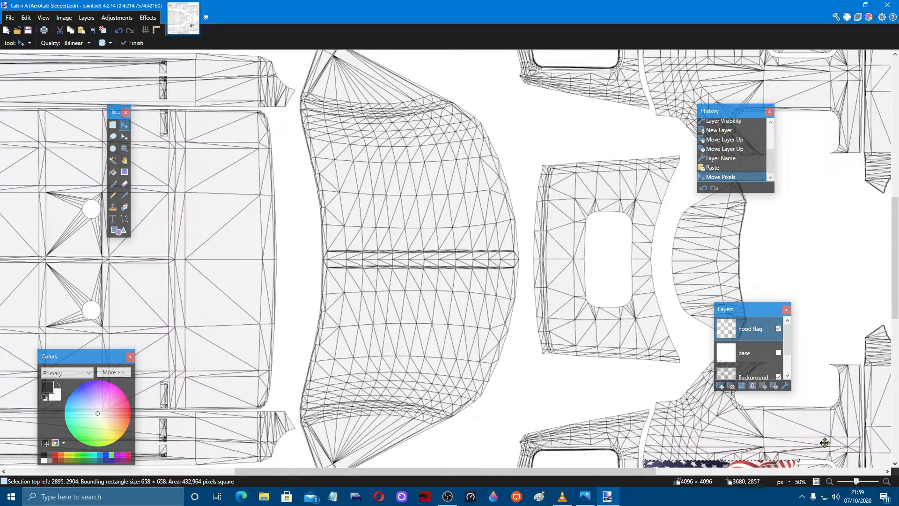
{"action": "scroll", "coordinate": [818, 392], "scroll_direction": "down", "scroll_amount": 2}
{"action": "scroll", "coordinate": [818, 393], "scroll_direction": "down", "scroll_amount": 2}
{"action": "scroll", "coordinate": [815, 400], "scroll_direction": "down", "scroll_amount": 1}
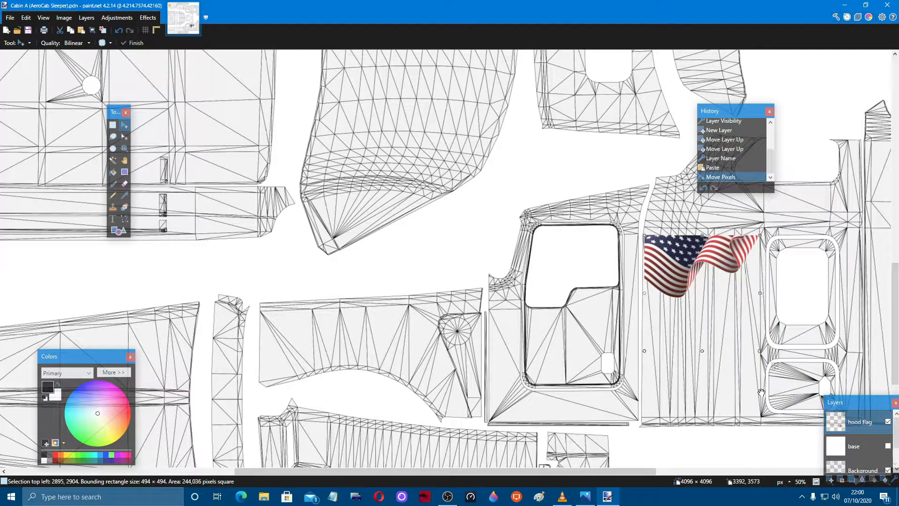
{"action": "left_click_drag", "start_coordinate": [762, 392], "coordinate": [761, 393]}
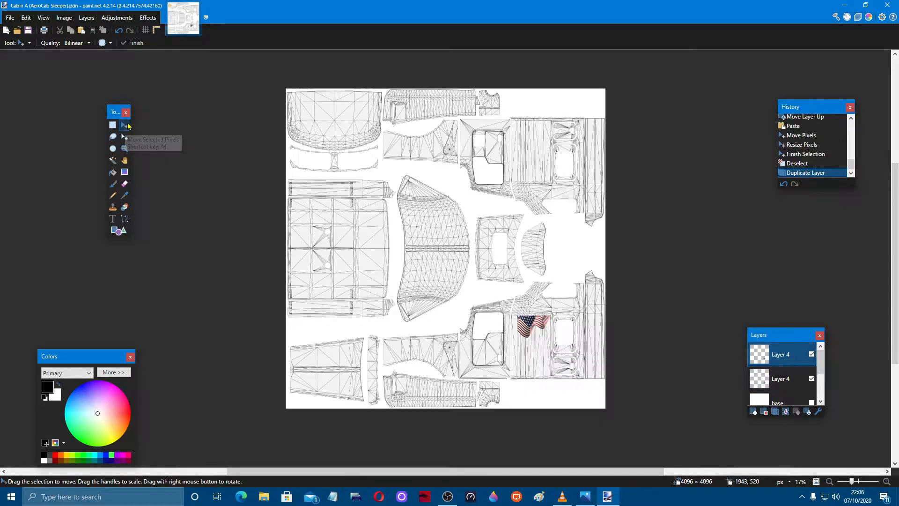
Rotate the duplicated flag about 180° and move it onto the upper sleeper side panel, between the door and the window
{"action": "left_click_drag", "start_coordinate": [530, 325], "coordinate": [534, 164]}
{"action": "left_click_drag", "start_coordinate": [620, 183], "coordinate": [612, 98]}
{"action": "left_click_drag", "start_coordinate": [295, 170], "coordinate": [434, 319]}
{"action": "left_click_drag", "start_coordinate": [514, 144], "coordinate": [479, 332]}
{"action": "left_click_drag", "start_coordinate": [628, 309], "coordinate": [638, 265]}
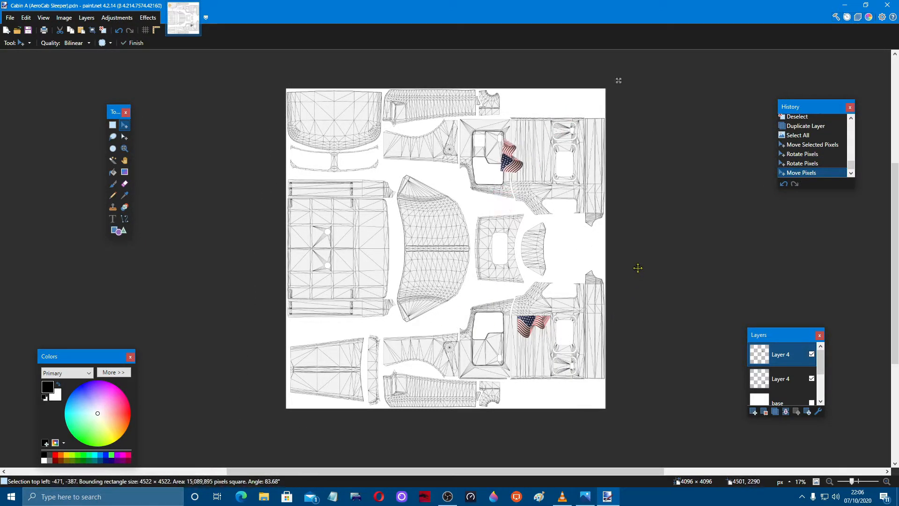
{"action": "left_click_drag", "start_coordinate": [257, 187], "coordinate": [386, 462]}
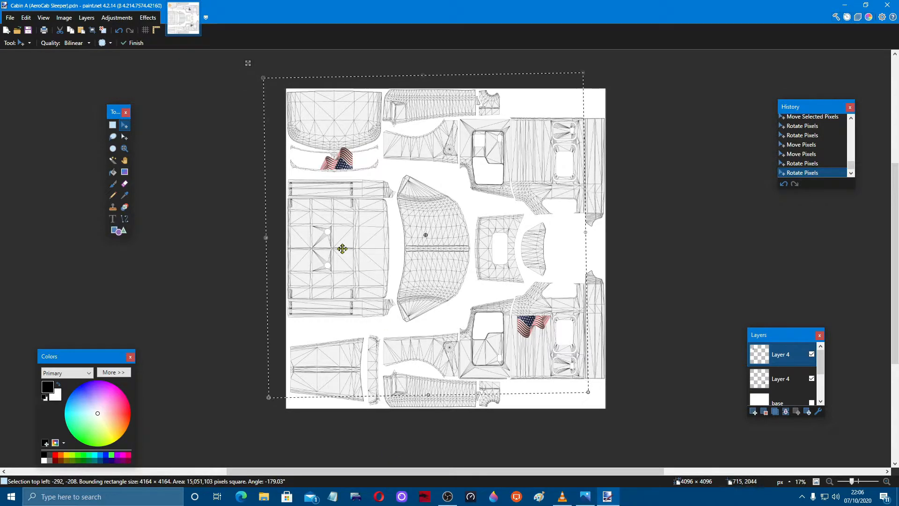
{"action": "left_click_drag", "start_coordinate": [370, 166], "coordinate": [571, 177]}
{"action": "left_click_drag", "start_coordinate": [642, 429], "coordinate": [632, 421]}
{"action": "left_click", "coordinate": [630, 241]}
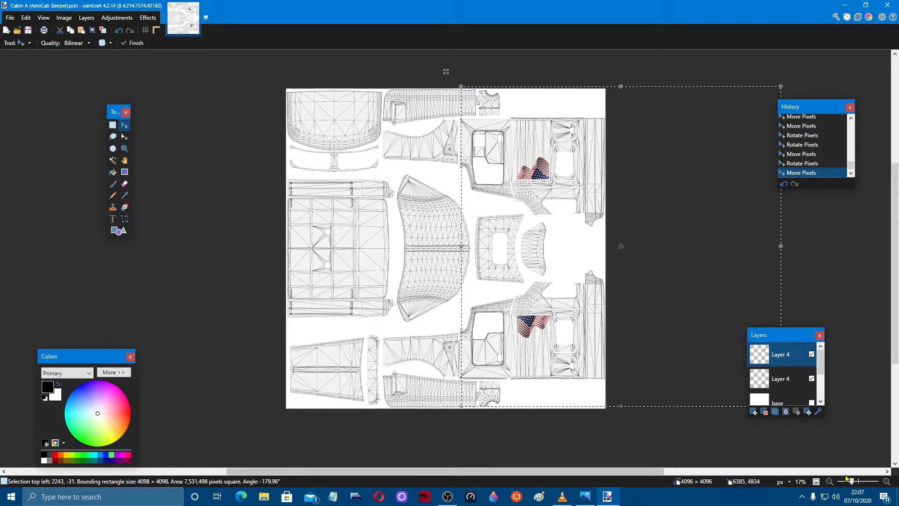
Fine-position the rotated flag so its straight edge meets the upper panel's horizontal seam beside the window, and deselect it
{"action": "left_click_drag", "start_coordinate": [852, 482], "coordinate": [858, 482]}
{"action": "scroll", "coordinate": [649, 347], "scroll_direction": "up", "scroll_amount": 3}
{"action": "scroll", "coordinate": [648, 348], "scroll_direction": "up", "scroll_amount": 5}
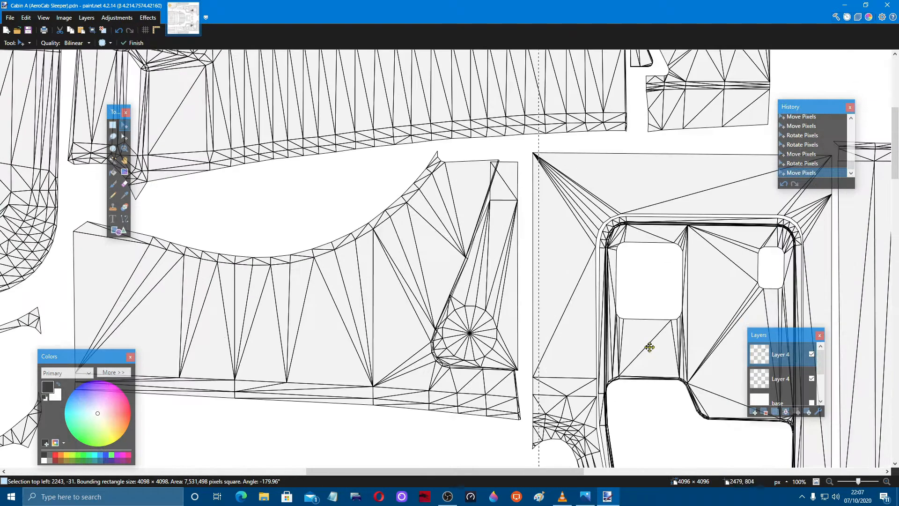
{"action": "left_click_drag", "start_coordinate": [515, 472], "coordinate": [653, 471]}
{"action": "scroll", "coordinate": [598, 328], "scroll_direction": "down", "scroll_amount": 3}
{"action": "left_click_drag", "start_coordinate": [589, 325], "coordinate": [598, 336]}
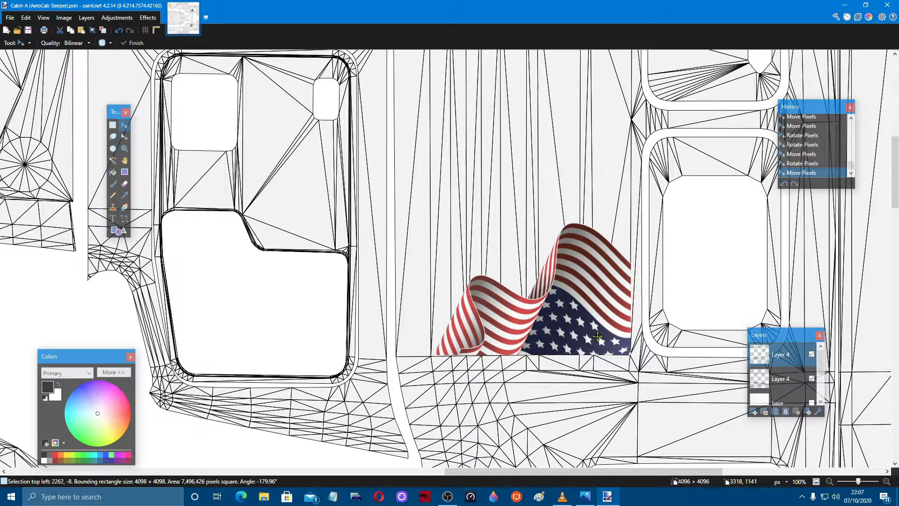
{"action": "key", "text": "ctrl+d"}
{"action": "key", "text": "ctrl+minus"}
{"action": "key", "text": "ctrl+minus"}
{"action": "key", "text": "ctrl+minus"}
{"action": "key", "text": "ctrl+minus"}
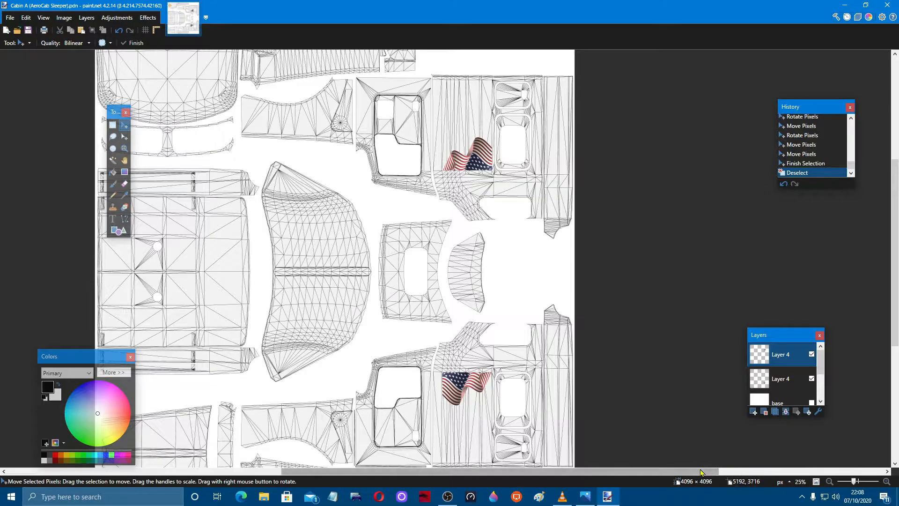
{"action": "left_click_drag", "start_coordinate": [701, 472], "coordinate": [620, 467]}
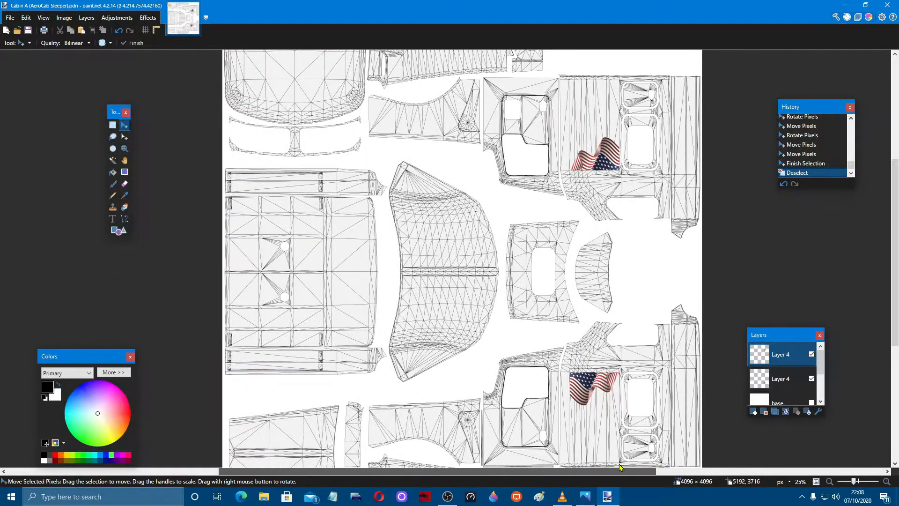
Add a new layer above the flag layers and name it "pt news"
{"action": "scroll", "coordinate": [656, 422], "scroll_direction": "down", "scroll_amount": 2}
{"action": "left_click", "coordinate": [754, 412]}
{"action": "double_click", "coordinate": [783, 354]}
{"action": "type", "text": "p"}
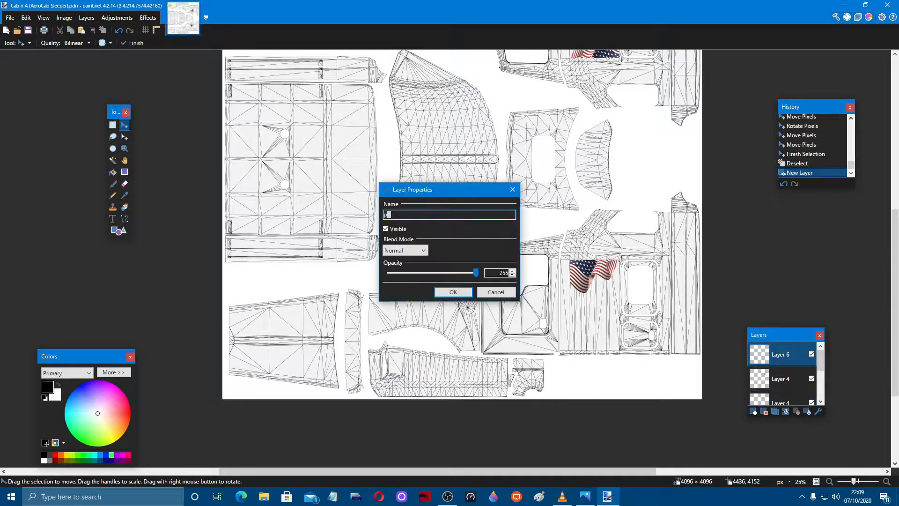
{"action": "type", "text": "t news"}
{"action": "key", "text": "Return"}
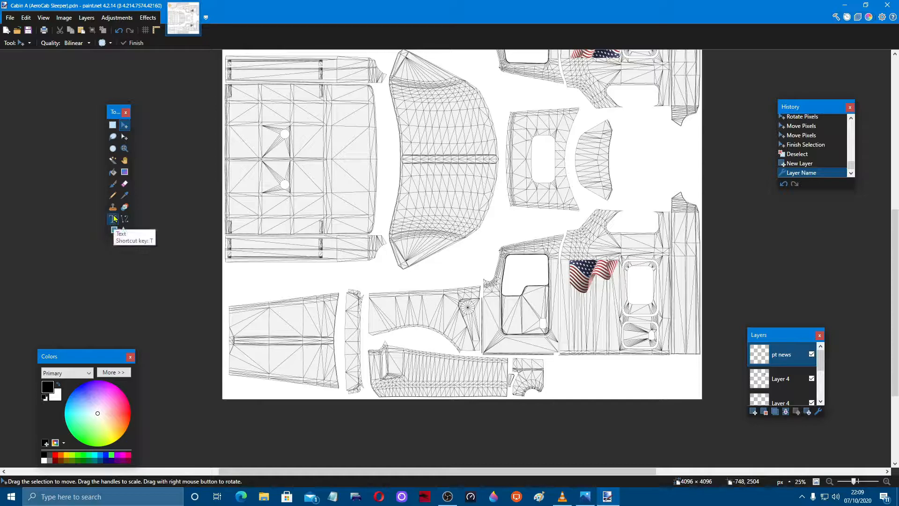
Write P above T in black Impact, size 192, on the rear strip of the lower sleeper side and nudge the lettering into place
{"action": "left_click", "coordinate": [115, 217]}
{"action": "left_click", "coordinate": [117, 43]}
{"action": "scroll", "coordinate": [89, 199], "scroll_direction": "down", "scroll_amount": 12}
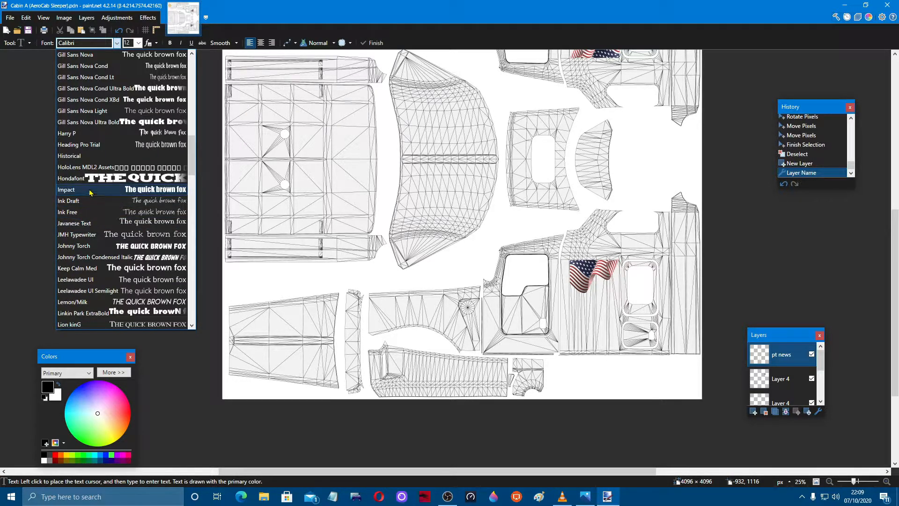
{"action": "left_click", "coordinate": [91, 193]}
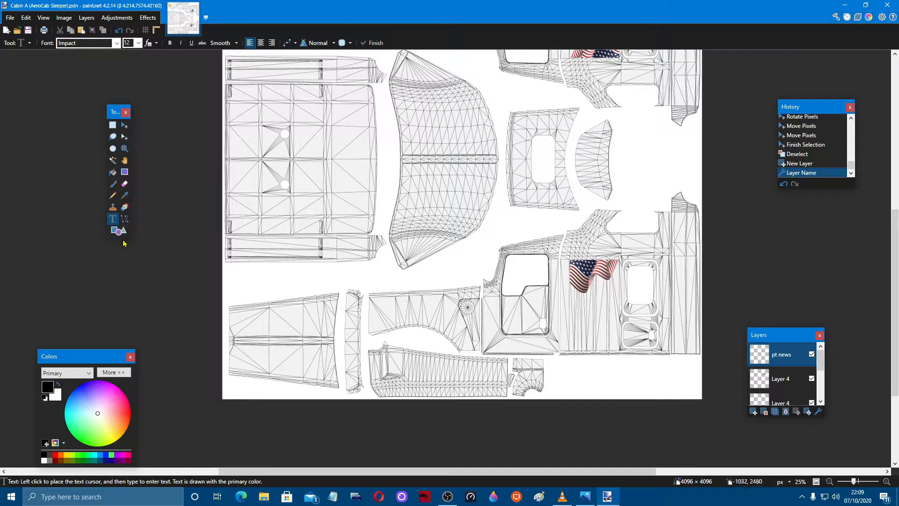
{"action": "left_click", "coordinate": [138, 43]}
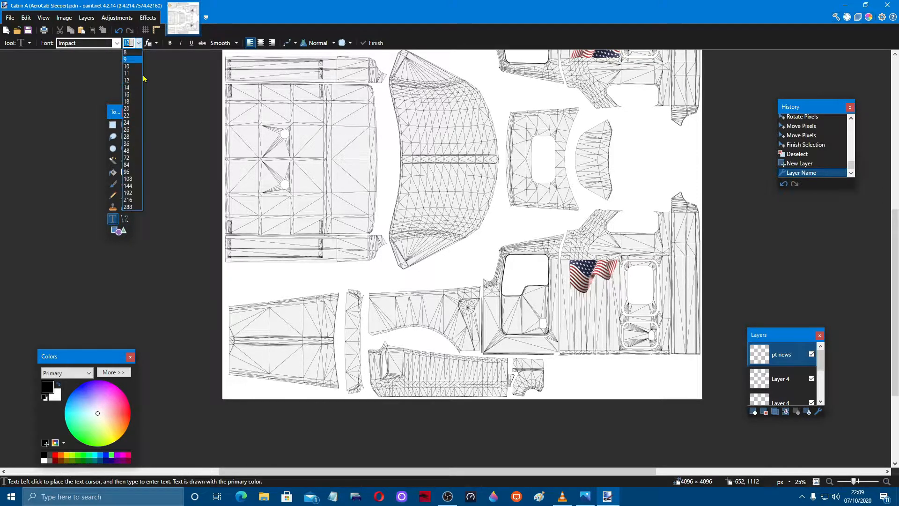
{"action": "left_click", "coordinate": [131, 193]}
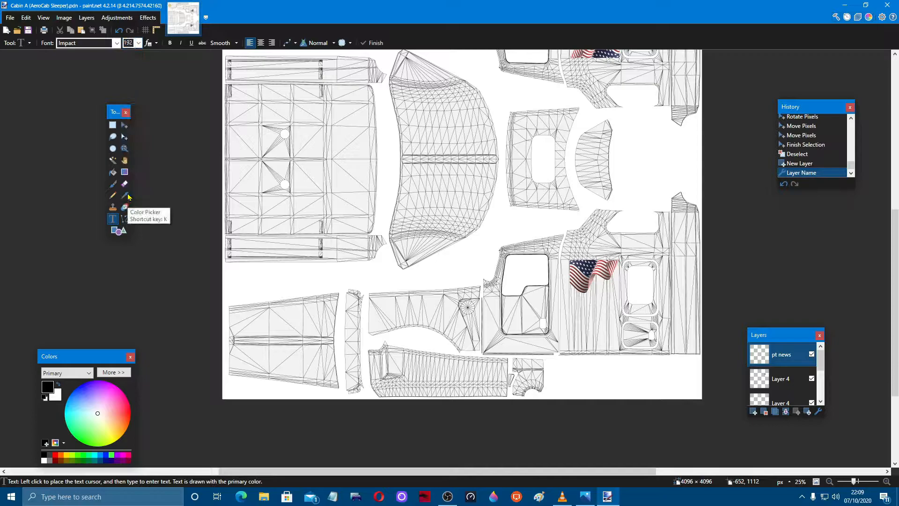
{"action": "left_click", "coordinate": [678, 224]}
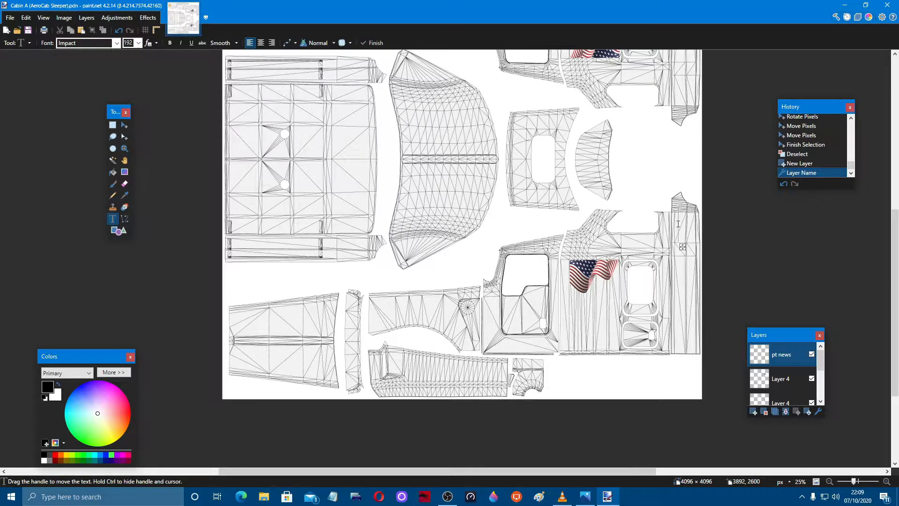
{"action": "scroll", "coordinate": [678, 224], "scroll_direction": "up", "scroll_amount": 1}
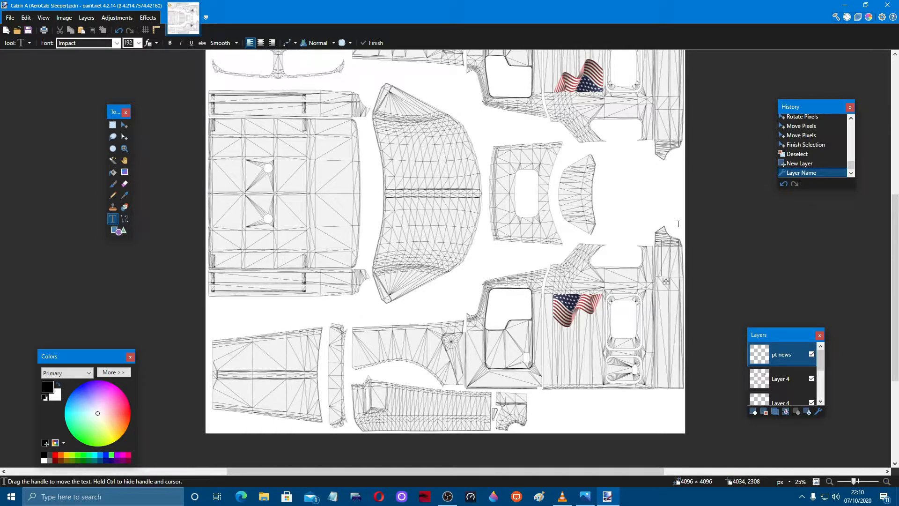
{"action": "type", "text": "P"}
{"action": "key", "text": "Return"}
{"action": "type", "text": "T"}
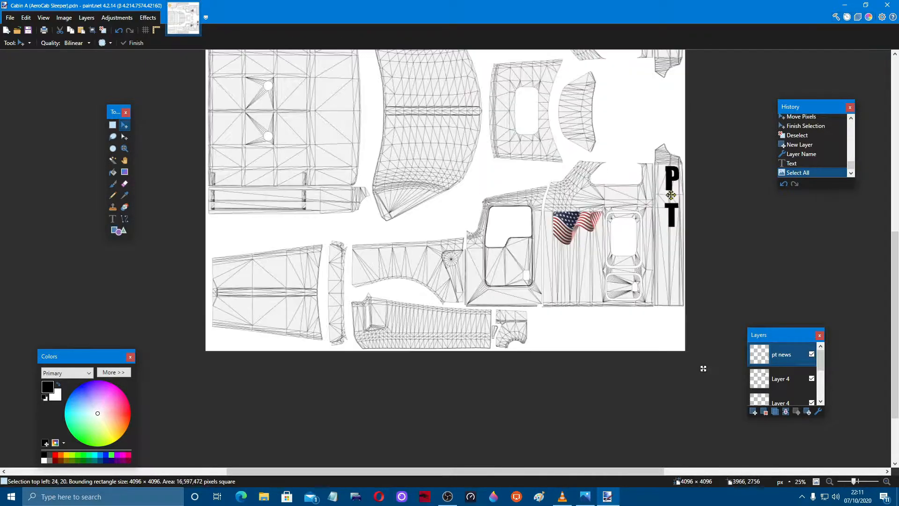
{"action": "left_click_drag", "start_coordinate": [670, 194], "coordinate": [668, 197]}
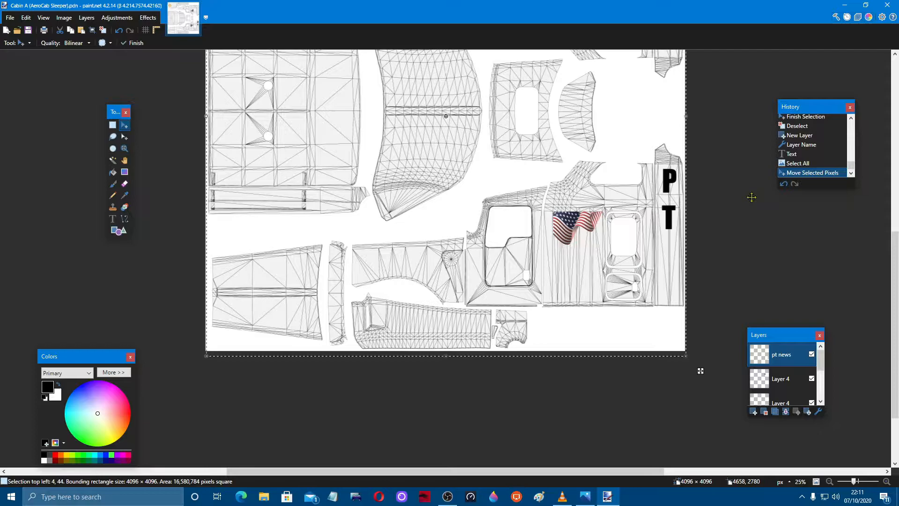
Apply Object Shadow to the stacked P and T with a 2D offset of 0.9, and deselect the lettering
{"action": "left_click", "coordinate": [112, 223]}
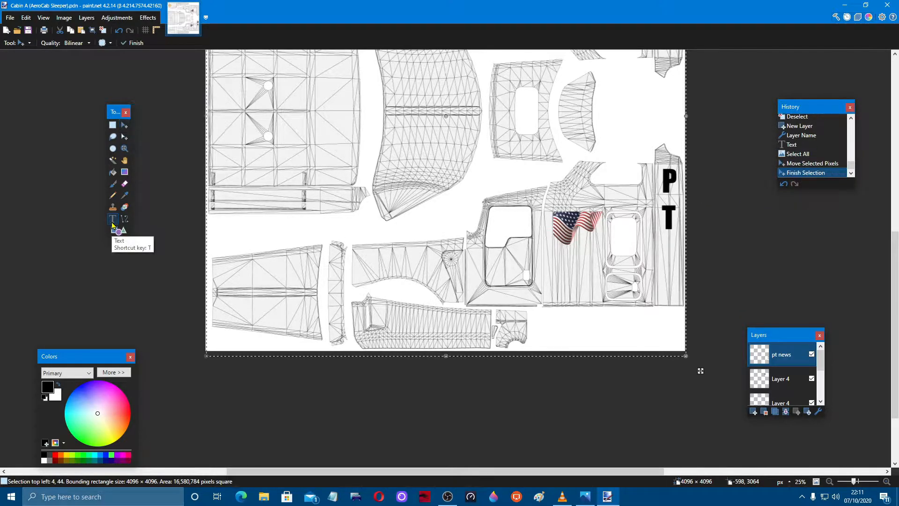
{"action": "left_click", "coordinate": [146, 19]}
{"action": "mouse_move", "coordinate": [167, 98]}
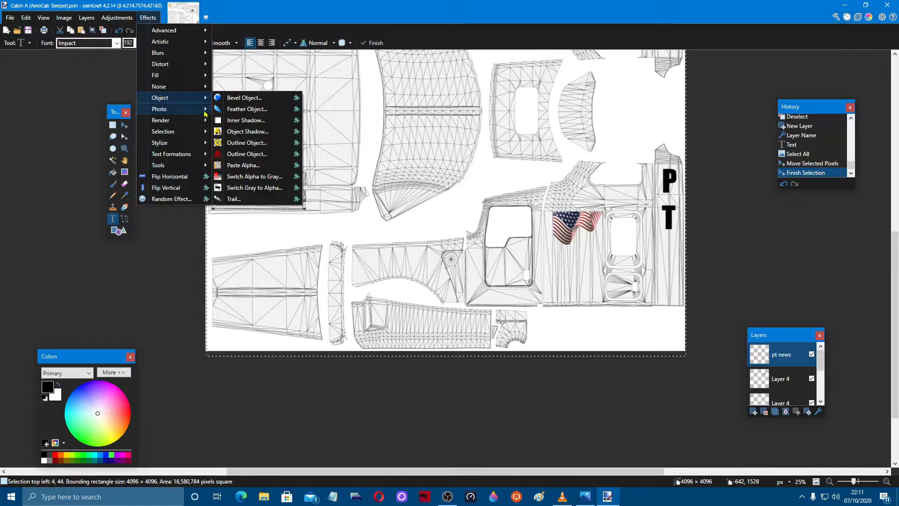
{"action": "left_click", "coordinate": [234, 134]}
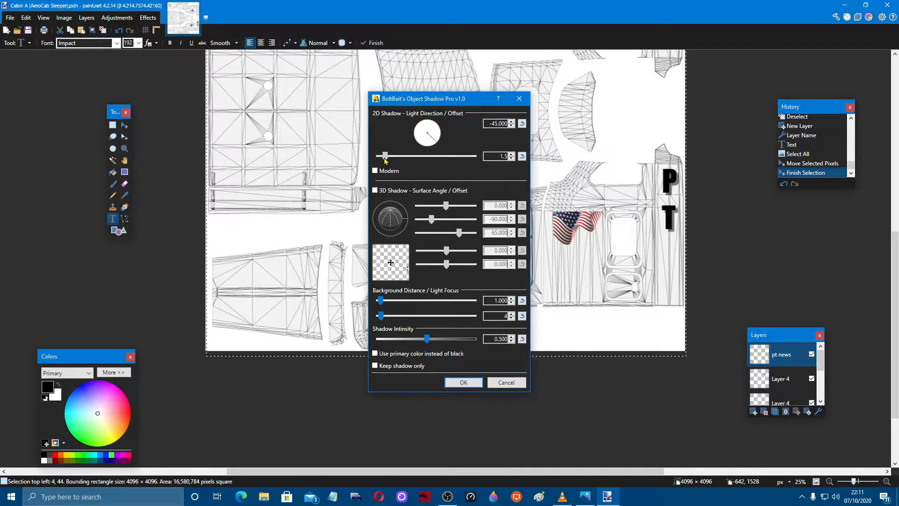
{"action": "left_click_drag", "start_coordinate": [385, 159], "coordinate": [381, 159]}
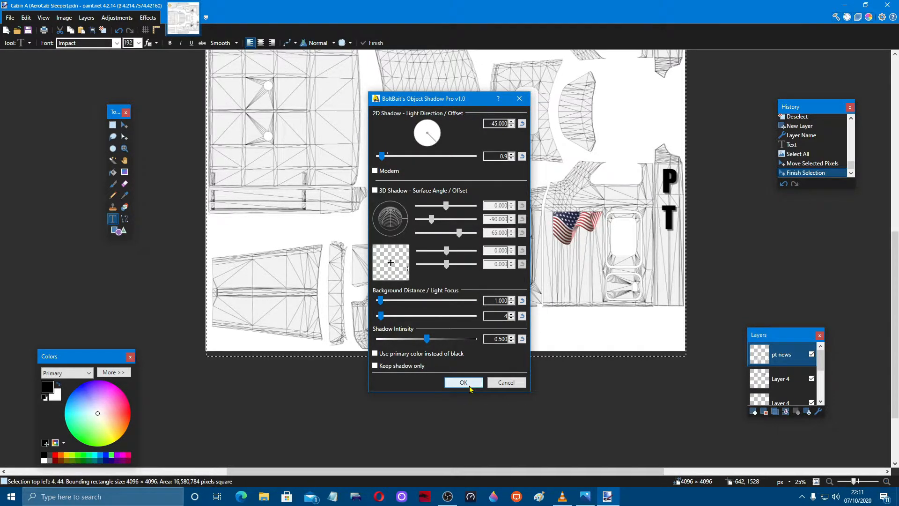
{"action": "left_click", "coordinate": [464, 382]}
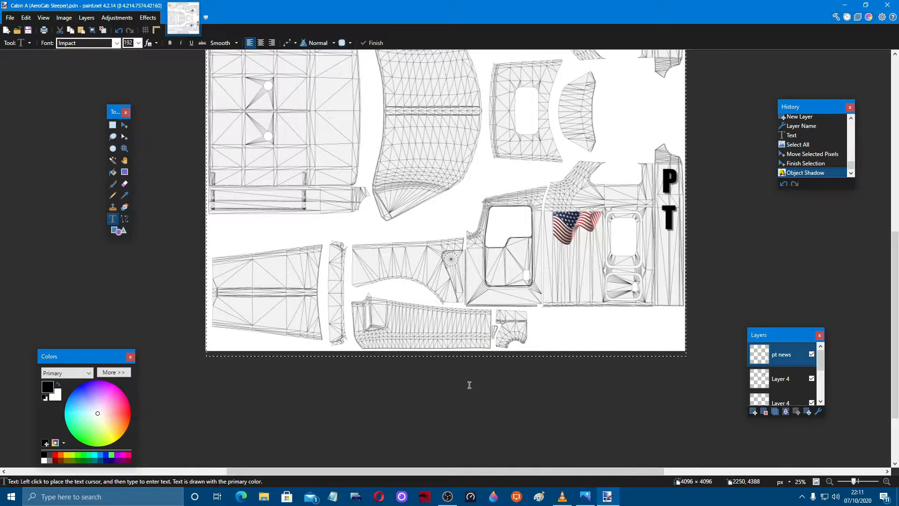
{"action": "key", "text": "ctrl+d"}
Duplicate the pt news layer, rotate the copied P and T about 180°, and move them onto the upper sleeper side's rear strip
{"action": "left_click", "coordinate": [775, 412]}
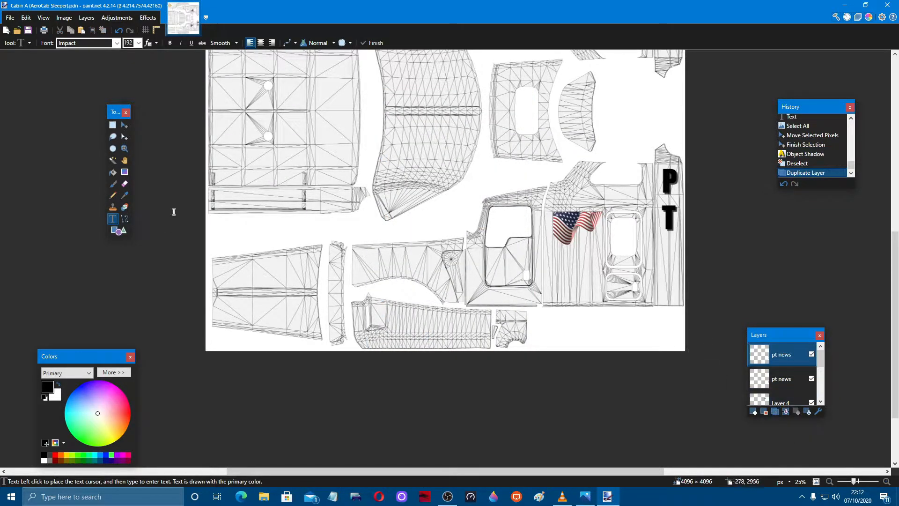
{"action": "left_click", "coordinate": [124, 125]}
{"action": "key", "text": "ctrl+a"}
{"action": "scroll", "coordinate": [673, 281], "scroll_direction": "up", "scroll_amount": 3}
{"action": "left_click_drag", "start_coordinate": [673, 371], "coordinate": [671, 190]}
{"action": "left_click_drag", "start_coordinate": [187, 192], "coordinate": [239, 295]}
{"action": "left_click_drag", "start_coordinate": [169, 113], "coordinate": [741, 173]}
{"action": "left_click_drag", "start_coordinate": [219, 105], "coordinate": [442, 183]}
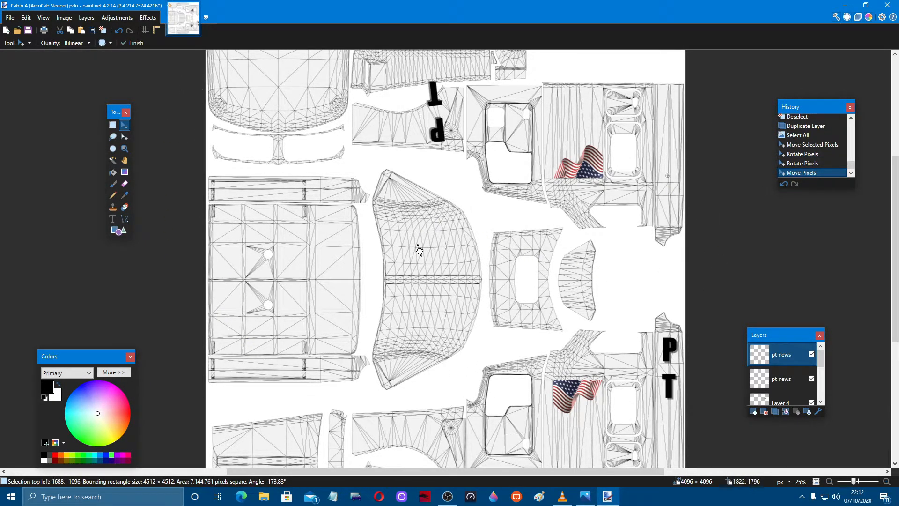
{"action": "left_click_drag", "start_coordinate": [419, 251], "coordinate": [419, 217]}
{"action": "left_click_drag", "start_coordinate": [518, 135], "coordinate": [741, 247]}
{"action": "left_click_drag", "start_coordinate": [645, 263], "coordinate": [644, 271]}
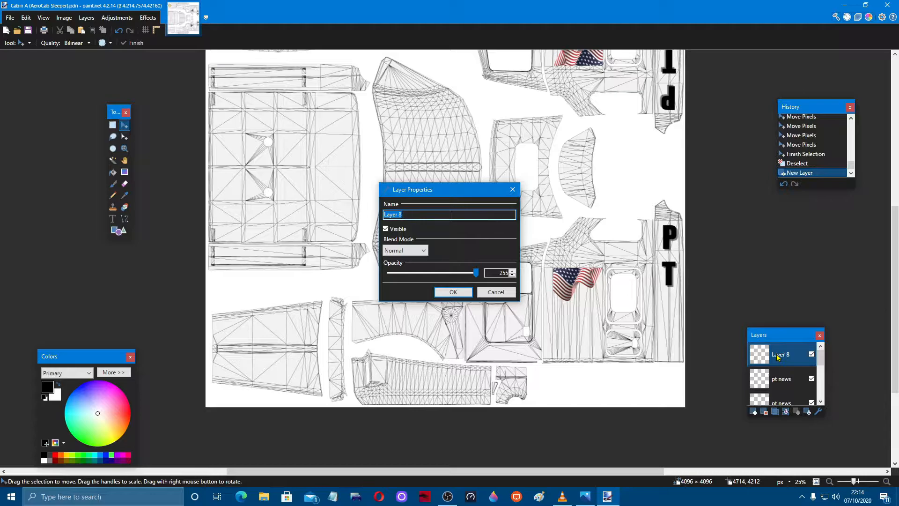
Name the new layer "R NEWS" and write NEWS as a slanted vertical stack in Longhaul, size 144, between the two sleeper sides
{"action": "type", "text": "RED NEWS"}
{"action": "key", "text": "Return"}
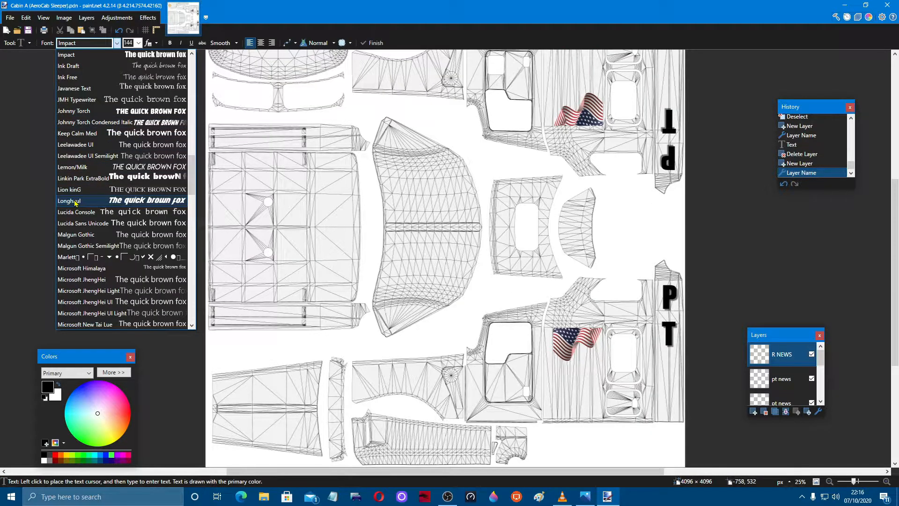
{"action": "left_click", "coordinate": [75, 202]}
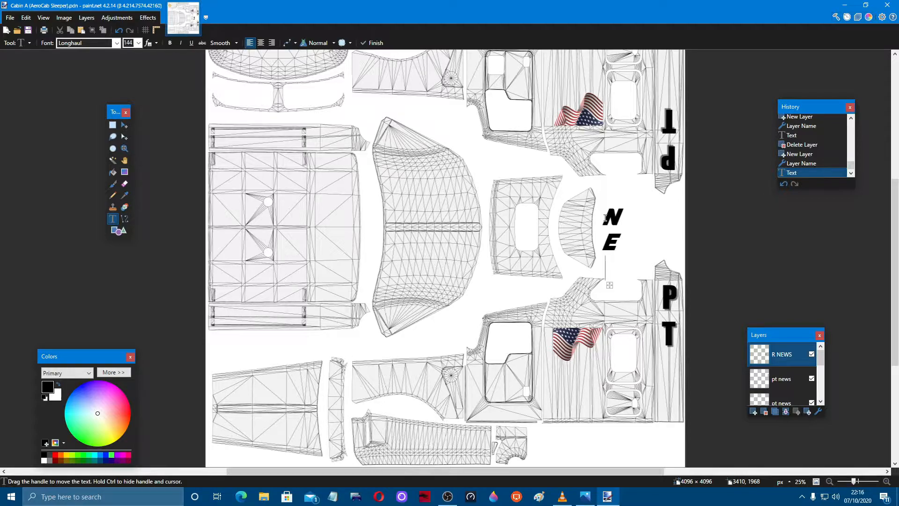
{"action": "type", "text": "W"}
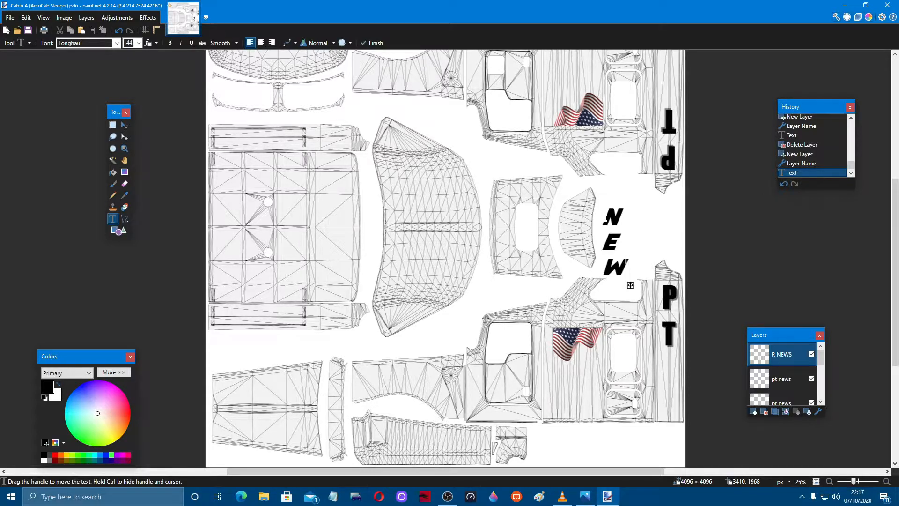
{"action": "type", "text": "S"}
{"action": "key", "text": "Left"}
{"action": "key", "text": "Return"}
{"action": "left_click", "coordinate": [606, 218]}
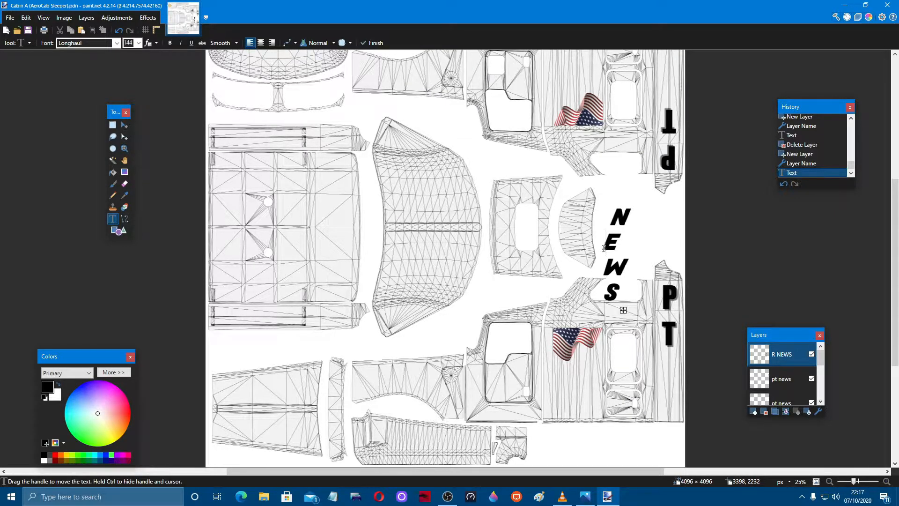
Fill the E of NEWS with red and apply Object Shadow to the lettering with a 2D offset of 0.9
{"action": "left_click", "coordinate": [113, 172]}
{"action": "left_click", "coordinate": [55, 454]}
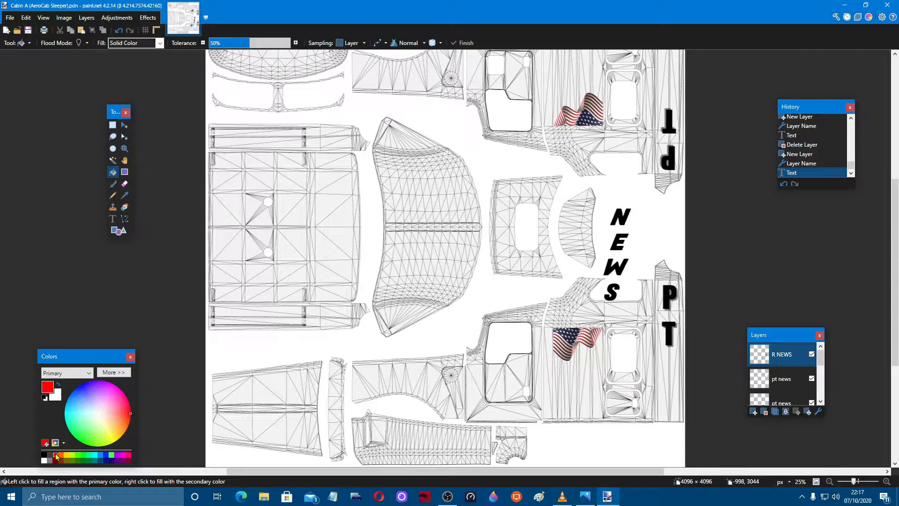
{"action": "left_click", "coordinate": [613, 242]}
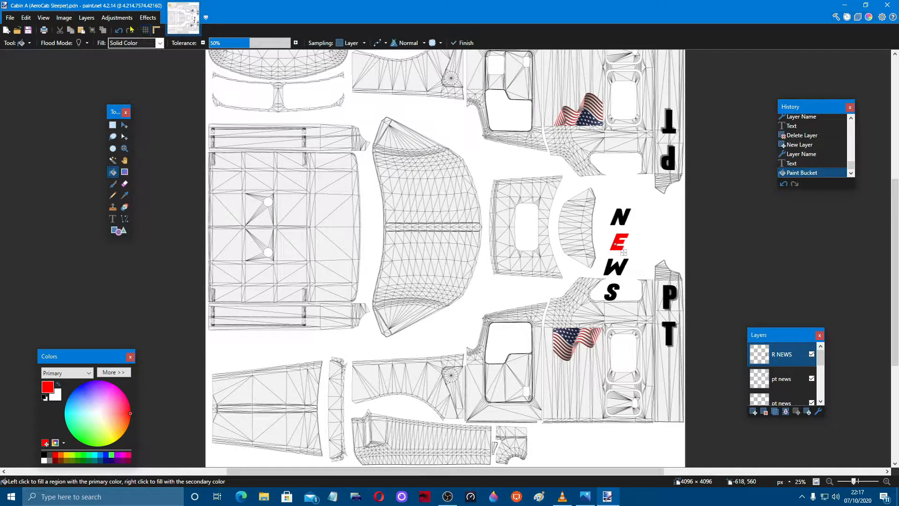
{"action": "left_click", "coordinate": [148, 17]}
{"action": "left_click", "coordinate": [290, 150]}
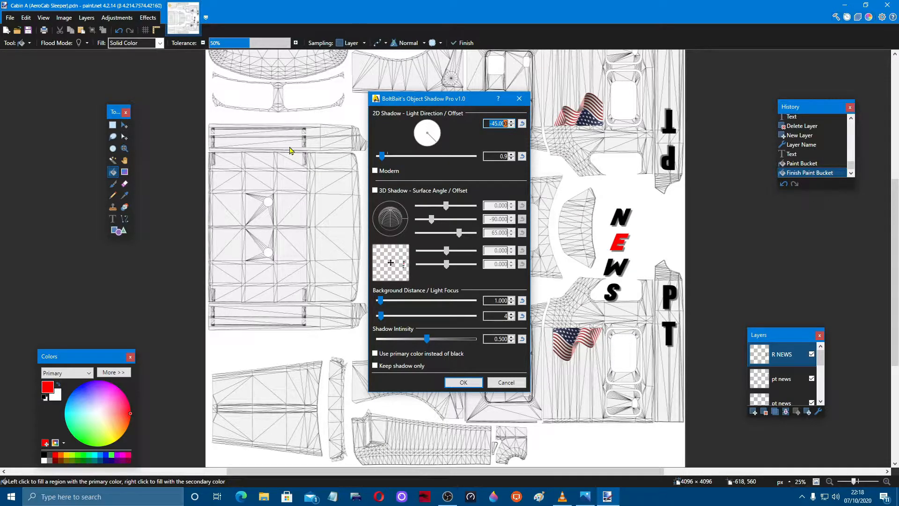
{"action": "left_click", "coordinate": [464, 382]}
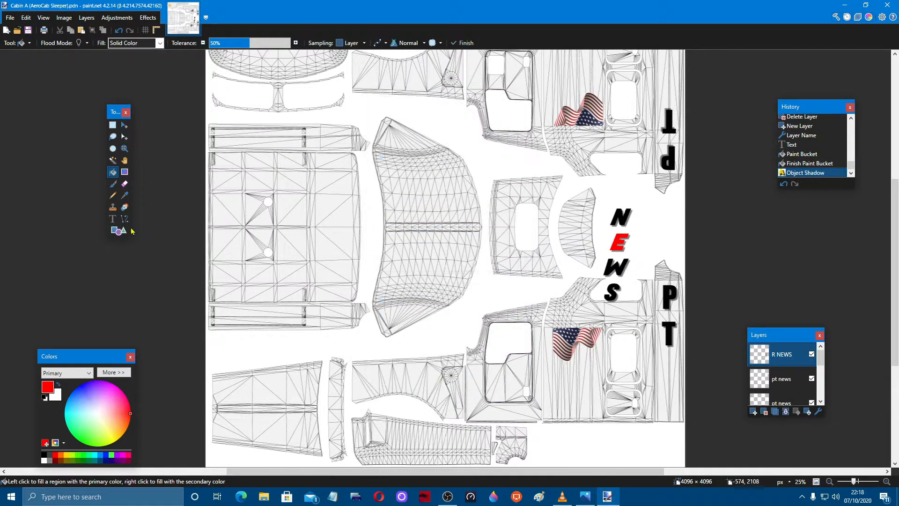
Scale the R NEWS layer to about 2709 × 2709 px, place NEWS directly below PT on the lower rear strip, and deselect it
{"action": "left_click", "coordinate": [124, 124]}
{"action": "left_click", "coordinate": [683, 467]}
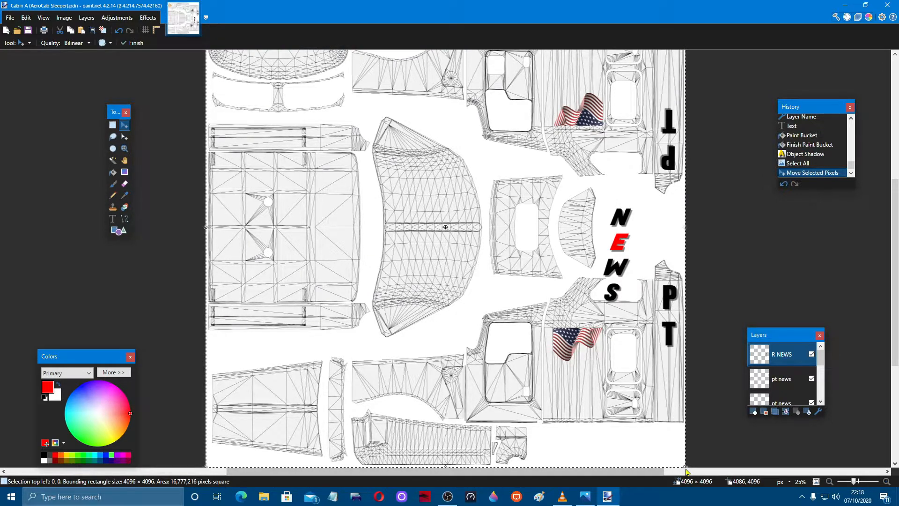
{"action": "left_click_drag", "start_coordinate": [685, 471], "coordinate": [622, 304]}
{"action": "left_click_drag", "start_coordinate": [510, 202], "coordinate": [700, 422]}
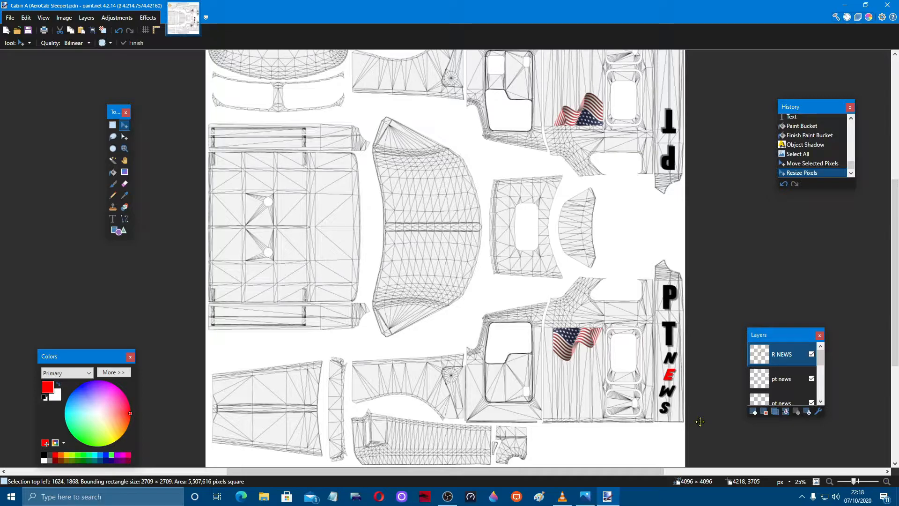
{"action": "key", "text": "ctrl+d"}
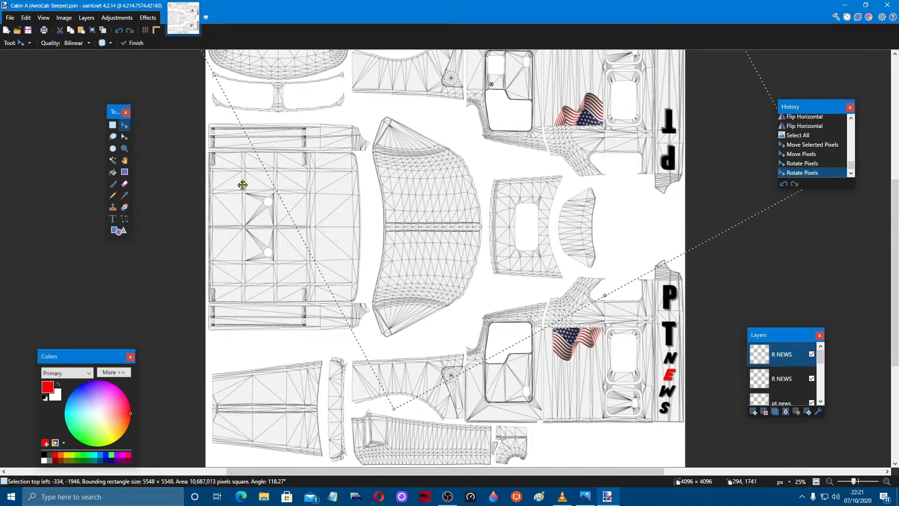
Turn the duplicated NEWS lettering to about -168° and align it beyond the upside-down PT on the upper sleeper side's rear strip
{"action": "left_click_drag", "start_coordinate": [241, 185], "coordinate": [474, 358]}
{"action": "left_click_drag", "start_coordinate": [587, 185], "coordinate": [897, 126]}
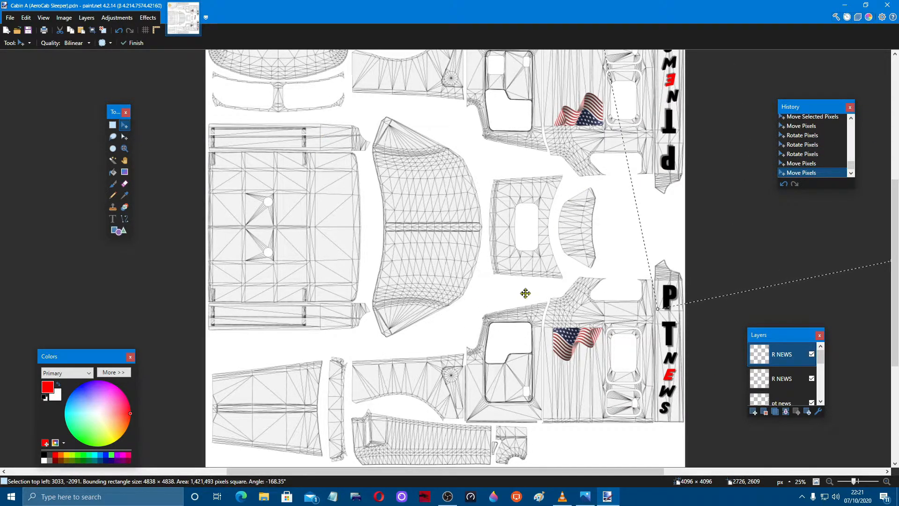
{"action": "scroll", "coordinate": [526, 294], "scroll_direction": "down", "scroll_amount": 2}
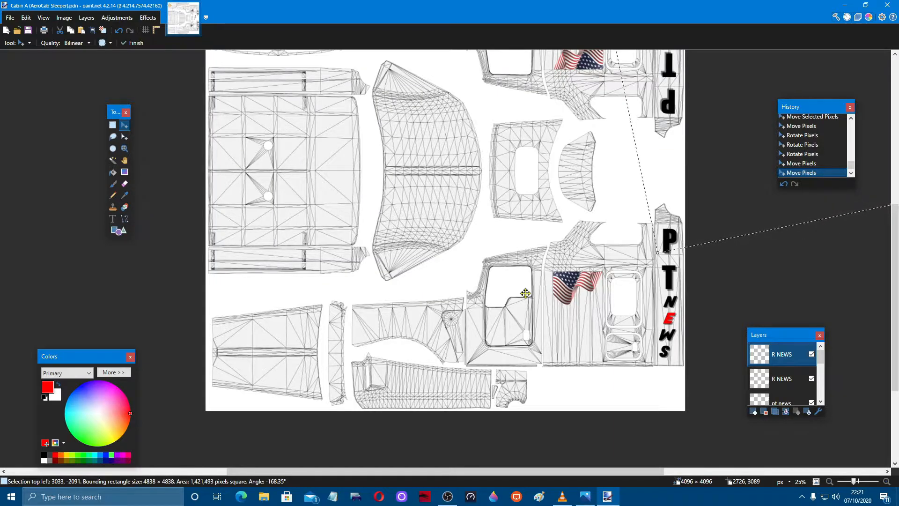
{"action": "scroll", "coordinate": [525, 294], "scroll_direction": "up", "scroll_amount": 4}
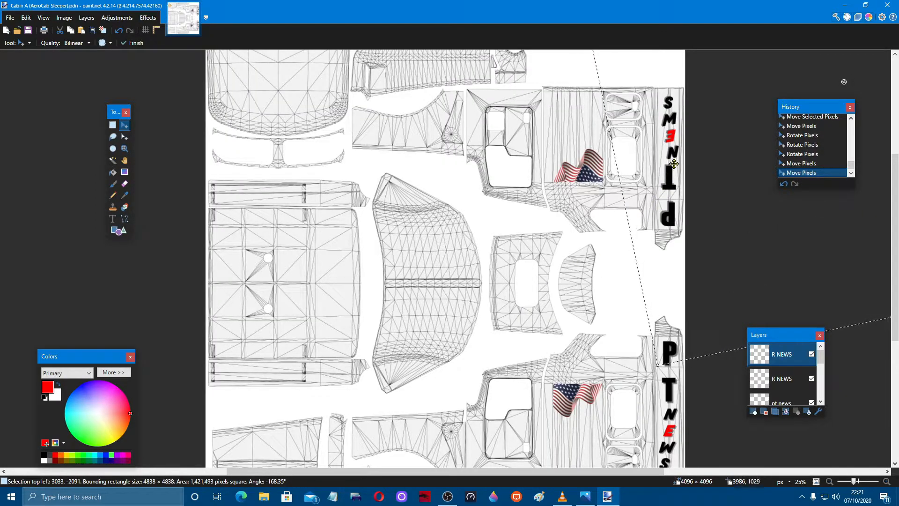
{"action": "left_click_drag", "start_coordinate": [673, 163], "coordinate": [669, 163]}
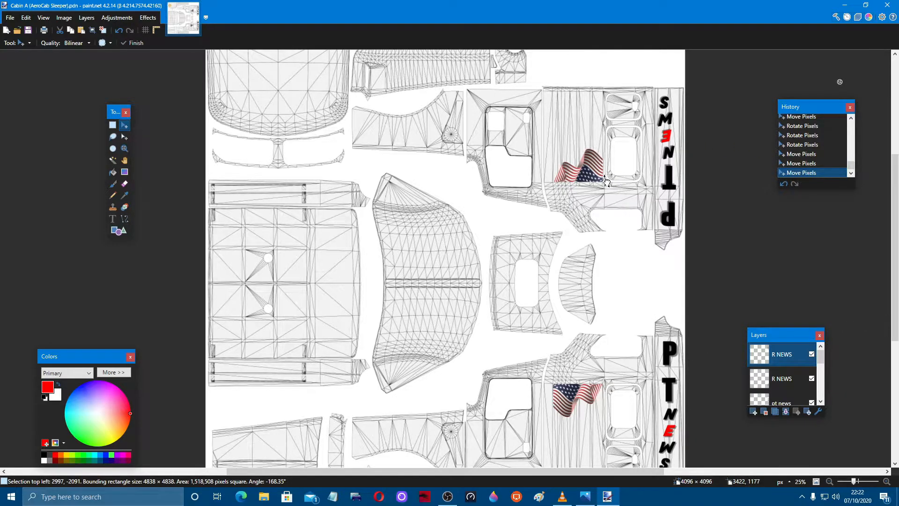
{"action": "left_click_drag", "start_coordinate": [607, 182], "coordinate": [614, 186]}
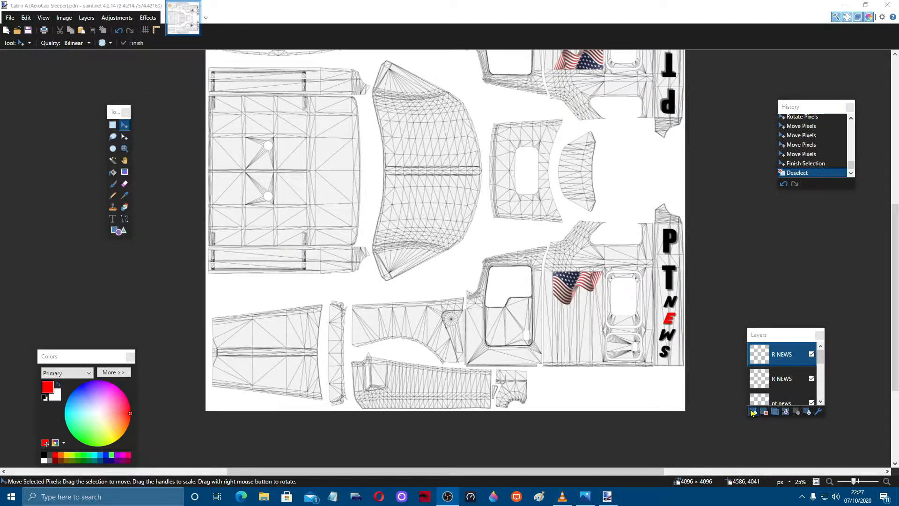
Add a new layer named "BTB" and ready the Text tool with black as the primary colour
{"action": "left_click", "coordinate": [753, 412]}
{"action": "double_click", "coordinate": [781, 354]}
{"action": "type", "text": "BTB"}
{"action": "key", "text": "Return"}
{"action": "left_click", "coordinate": [113, 219]}
{"action": "left_click", "coordinate": [44, 455]}
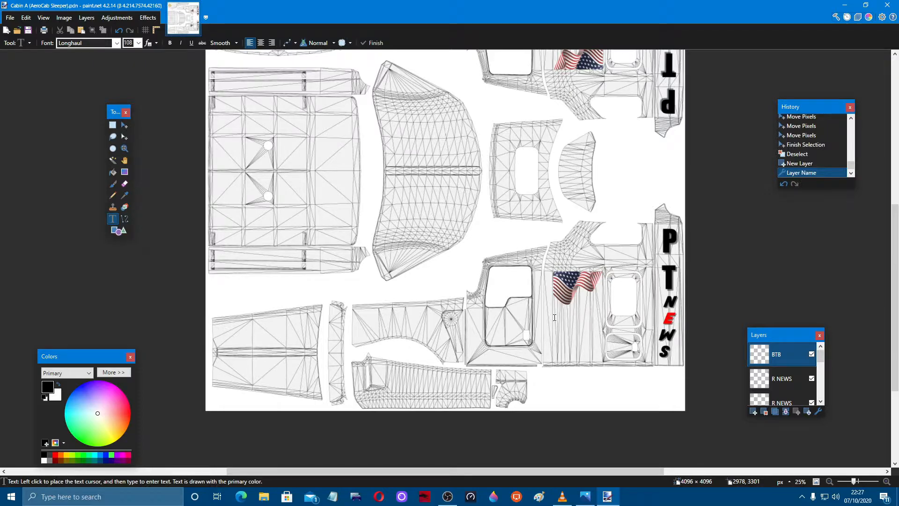
Add the text "BACK THE BLUE" across the lower sleeper side and fill the word BLUE with blue
{"action": "left_click", "coordinate": [554, 317]}
{"action": "type", "text": "BACK THE BLUE"}
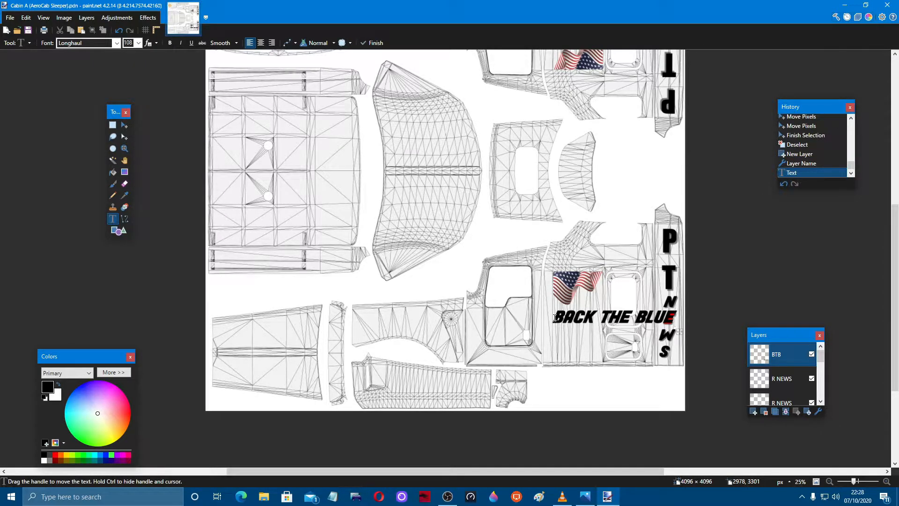
{"action": "left_click", "coordinate": [112, 172]}
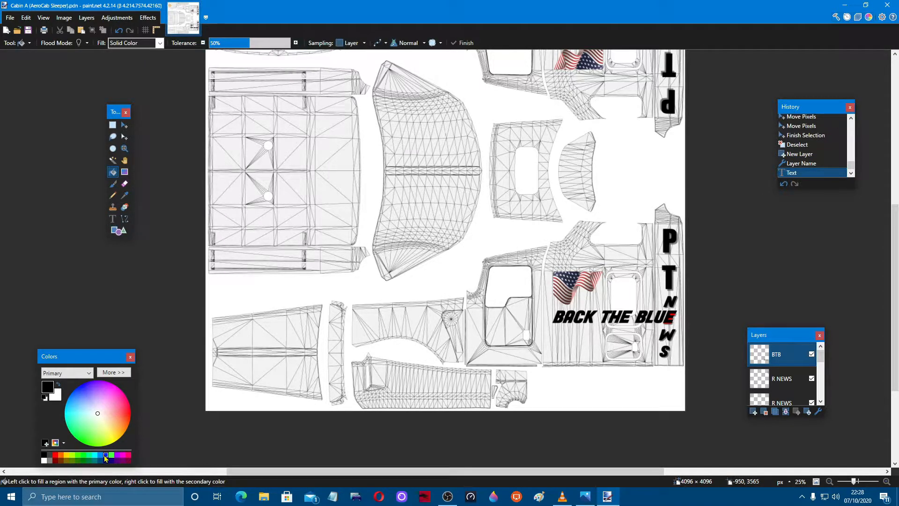
{"action": "left_click", "coordinate": [102, 455]}
{"action": "left_click", "coordinate": [646, 319]}
{"action": "left_click", "coordinate": [658, 317]}
{"action": "left_click", "coordinate": [669, 318]}
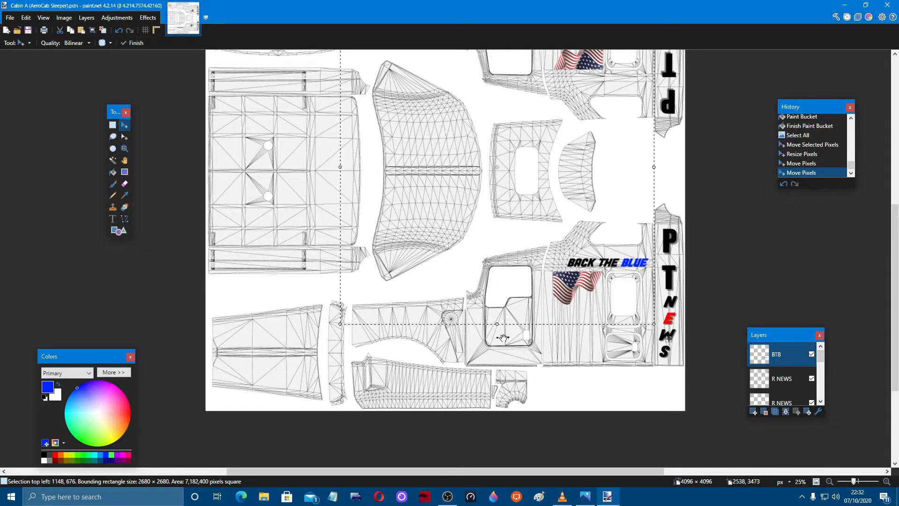
Tilt the BACK THE BLUE lettering above the lower flag and align its upside-down copy beside the upper sleeper side's flag
{"action": "left_click_drag", "start_coordinate": [503, 337], "coordinate": [587, 289]}
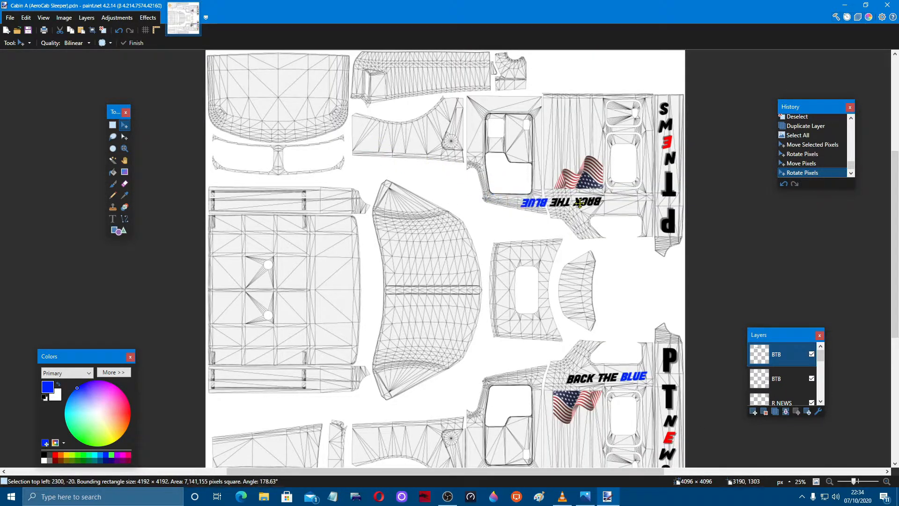
{"action": "left_click_drag", "start_coordinate": [585, 201], "coordinate": [627, 201]}
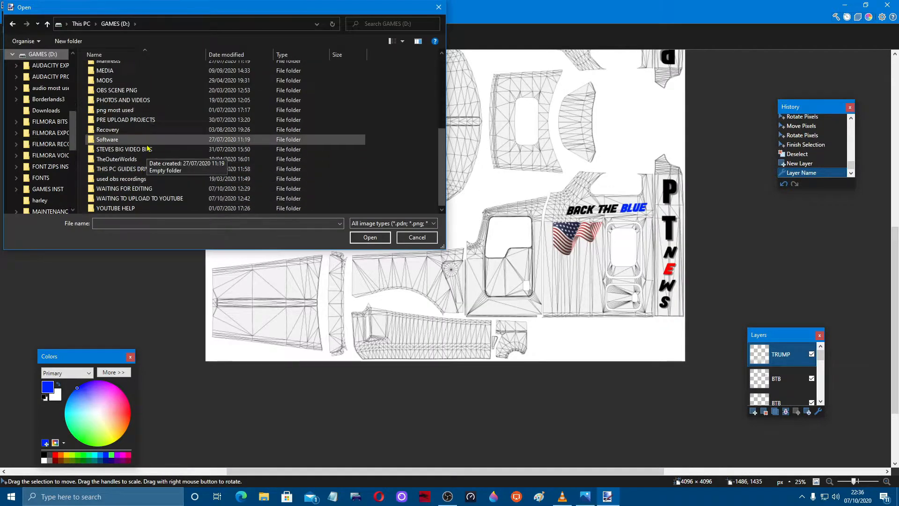
Bring in the Donald Trump portrait PNG from the ALL PNGS > FUNNY folder and place it below the flag on the lower sleeper side
{"action": "double_click", "coordinate": [288, 128]}
{"action": "double_click", "coordinate": [170, 136]}
{"action": "scroll", "coordinate": [158, 102], "scroll_direction": "down", "scroll_amount": 3}
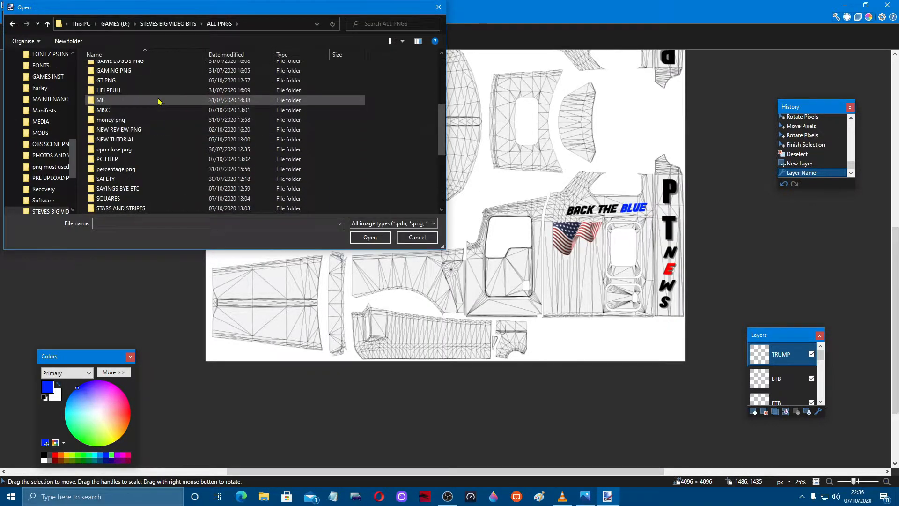
{"action": "scroll", "coordinate": [158, 102], "scroll_direction": "up", "scroll_amount": 1}
{"action": "double_click", "coordinate": [157, 81]}
{"action": "scroll", "coordinate": [260, 154], "scroll_direction": "down", "scroll_amount": 5}
{"action": "scroll", "coordinate": [245, 141], "scroll_direction": "up", "scroll_amount": 1}
{"action": "left_click", "coordinate": [162, 84]}
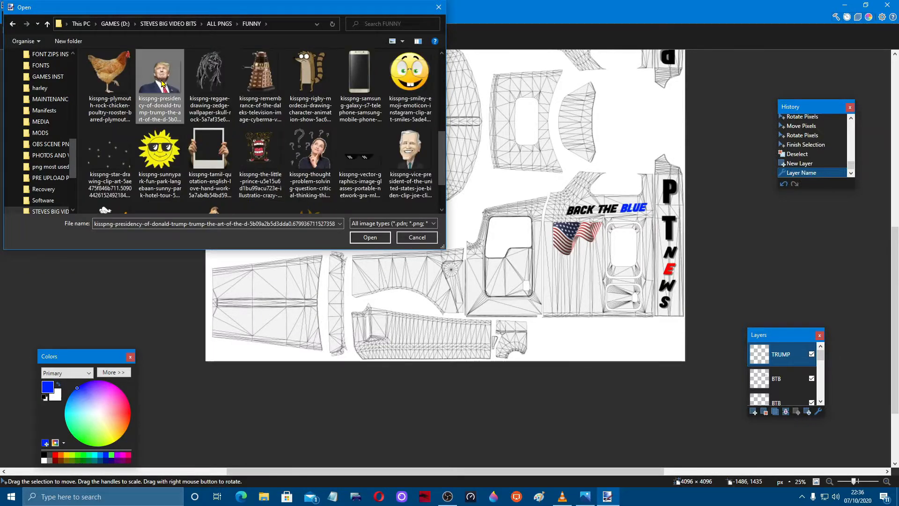
{"action": "double_click", "coordinate": [161, 84]}
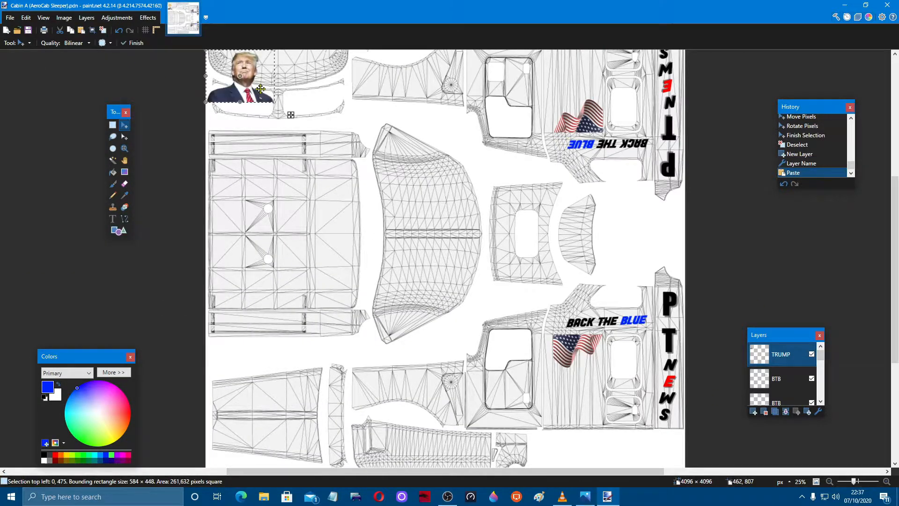
{"action": "left_click_drag", "start_coordinate": [261, 89], "coordinate": [606, 410]}
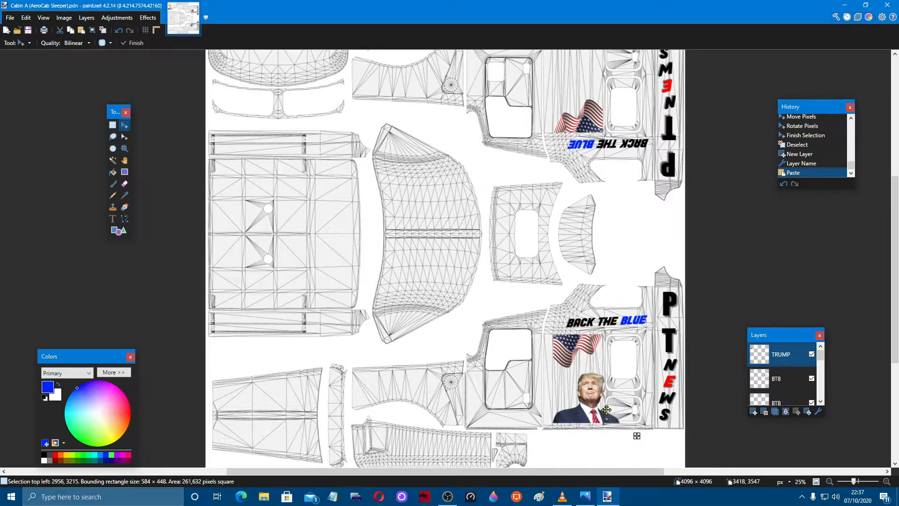
{"action": "left_click_drag", "start_coordinate": [607, 410], "coordinate": [607, 405]}
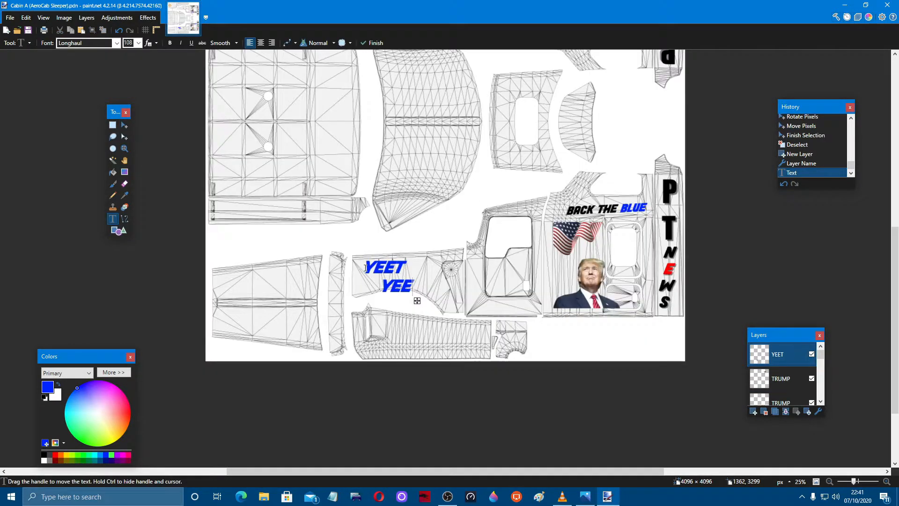
Complete the text on the YEET layer as "YEET YEET !" and try the Sketch 3D font on it
{"action": "type", "text": "T !"}
{"action": "left_click", "coordinate": [116, 43]}
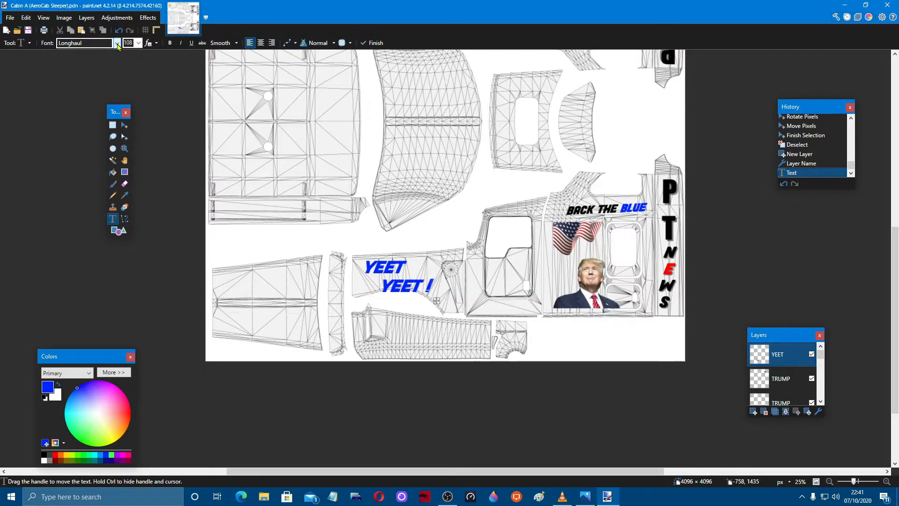
{"action": "left_click", "coordinate": [73, 201]}
{"action": "left_click", "coordinate": [116, 43]}
{"action": "left_click", "coordinate": [70, 317]}
{"action": "left_click", "coordinate": [116, 43]}
{"action": "left_click", "coordinate": [72, 143]}
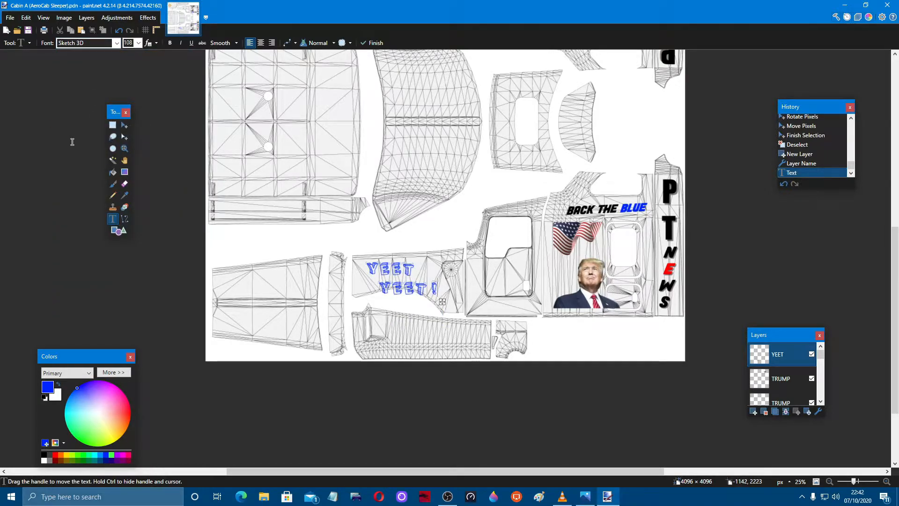
Try State Secret, Tahoma and SF Distant Galaxy Outline as fonts for the YEET YEET ! text
{"action": "left_click", "coordinate": [116, 43]}
{"action": "left_click", "coordinate": [104, 65]}
{"action": "left_click", "coordinate": [116, 43]}
{"action": "left_click", "coordinate": [108, 89]}
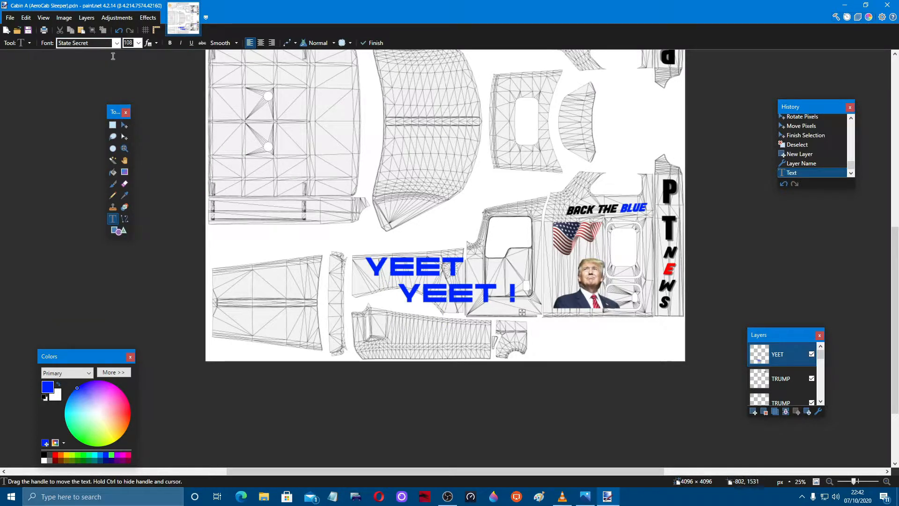
{"action": "left_click", "coordinate": [115, 43]}
{"action": "left_click", "coordinate": [95, 99]}
{"action": "left_click", "coordinate": [115, 43]}
{"action": "left_click", "coordinate": [96, 132]}
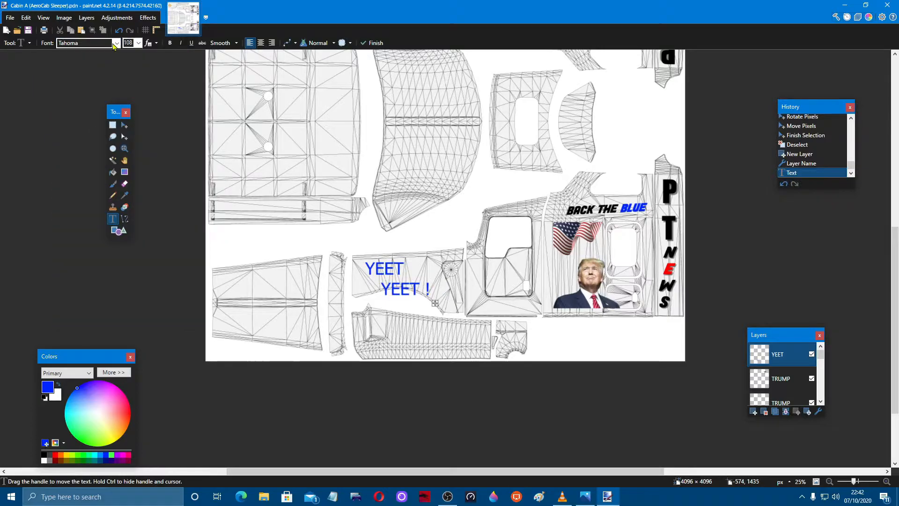
{"action": "left_click", "coordinate": [116, 43]}
{"action": "left_click", "coordinate": [81, 106]}
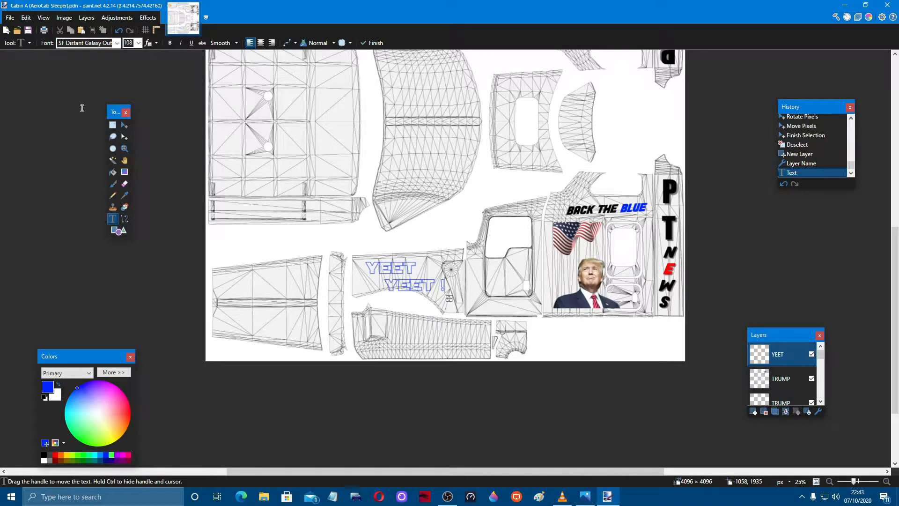
Try further fonts on the YEET YEET ! text, including Orbitron and Modern Machine
{"action": "left_click", "coordinate": [116, 42]}
{"action": "scroll", "coordinate": [82, 100], "scroll_direction": "up", "scroll_amount": 6}
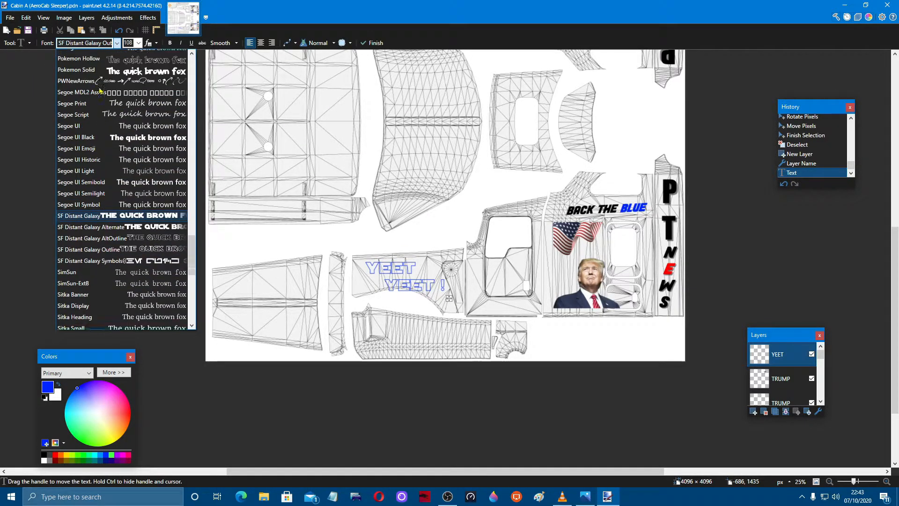
{"action": "left_click", "coordinate": [83, 101]}
{"action": "left_click", "coordinate": [116, 43]}
{"action": "scroll", "coordinate": [88, 88], "scroll_direction": "up", "scroll_amount": 1}
{"action": "left_click", "coordinate": [88, 88]}
{"action": "left_click", "coordinate": [116, 43]}
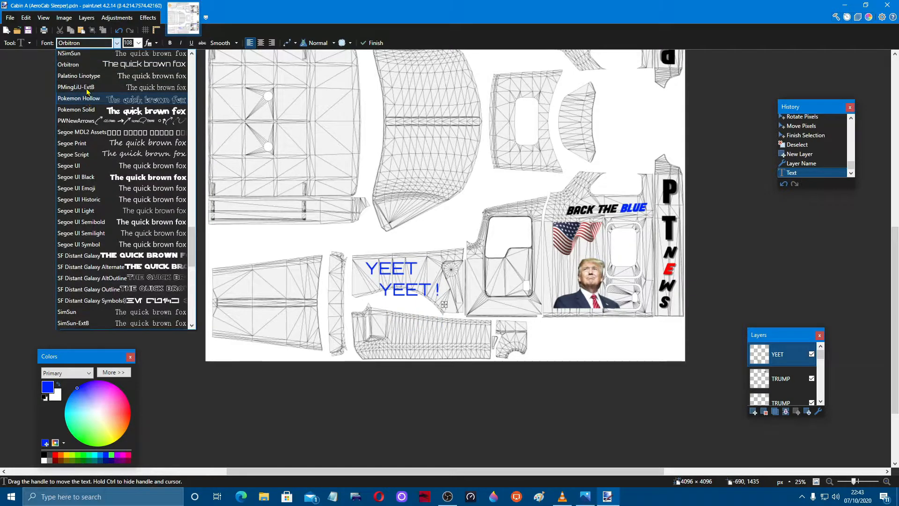
{"action": "scroll", "coordinate": [87, 91], "scroll_direction": "up", "scroll_amount": 5}
{"action": "scroll", "coordinate": [87, 92], "scroll_direction": "up", "scroll_amount": 1}
{"action": "left_click", "coordinate": [87, 91]}
Try the Linkin Park ExtraBold and Lemon/Milk fonts on the YEET YEET ! text
{"action": "left_click", "coordinate": [116, 43]}
{"action": "scroll", "coordinate": [85, 98], "scroll_direction": "up", "scroll_amount": 4}
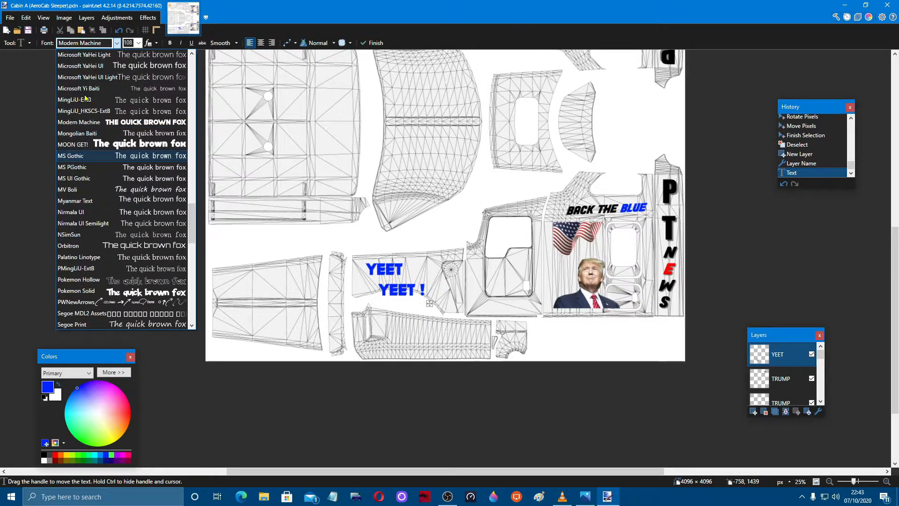
{"action": "scroll", "coordinate": [84, 98], "scroll_direction": "up", "scroll_amount": 2}
{"action": "left_click", "coordinate": [81, 99]}
{"action": "left_click", "coordinate": [116, 43]}
{"action": "scroll", "coordinate": [94, 75], "scroll_direction": "up", "scroll_amount": 1}
{"action": "left_click", "coordinate": [95, 74]}
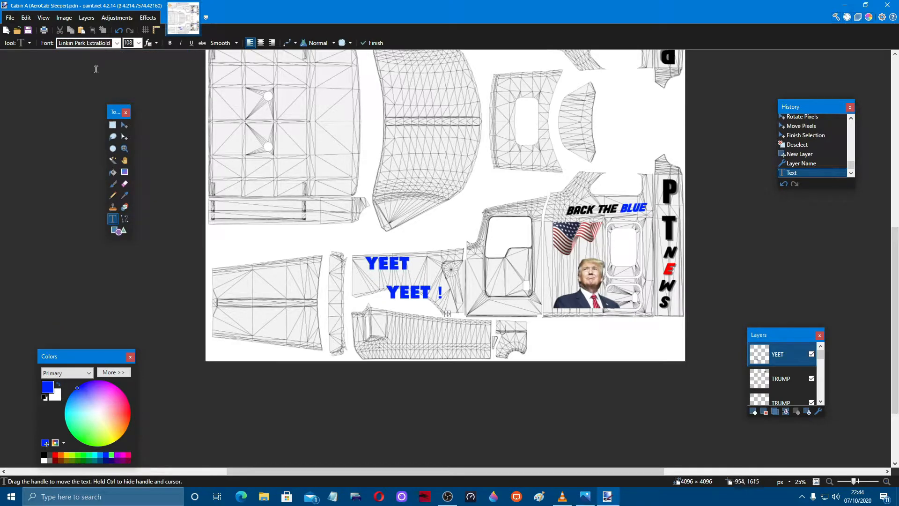
{"action": "left_click", "coordinate": [116, 43]}
{"action": "left_click", "coordinate": [112, 66]}
Try the Ink Free font on the YEET YEET ! text
{"action": "left_click", "coordinate": [116, 43]}
{"action": "scroll", "coordinate": [88, 71], "scroll_direction": "up", "scroll_amount": 1}
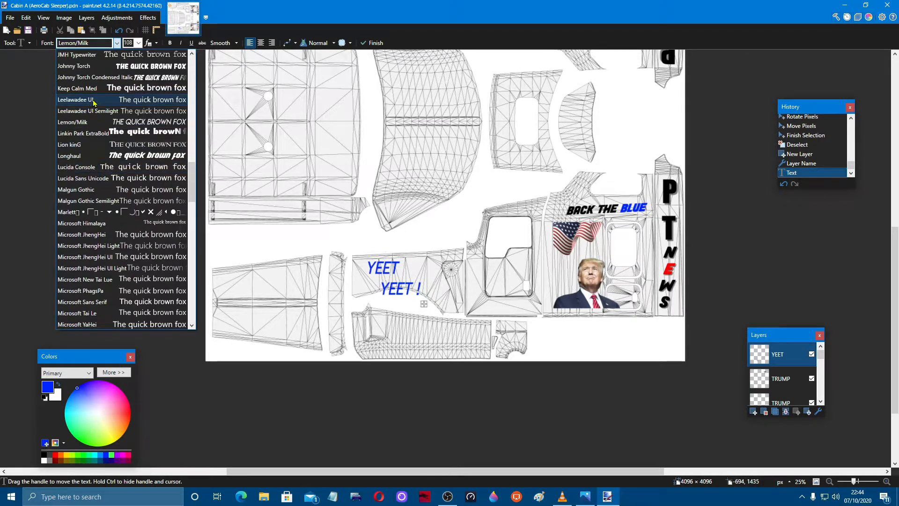
{"action": "left_click", "coordinate": [88, 64]}
{"action": "left_click", "coordinate": [117, 43]}
{"action": "scroll", "coordinate": [89, 71], "scroll_direction": "up", "scroll_amount": 3}
{"action": "left_click", "coordinate": [71, 55]}
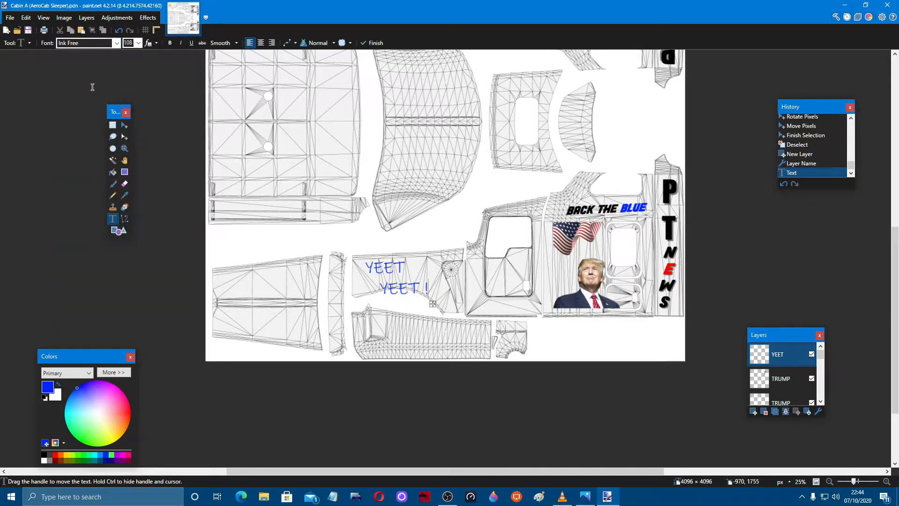
Set the YEET YEET ! text in a bold handwritten-style font
{"action": "left_click", "coordinate": [116, 43]}
{"action": "scroll", "coordinate": [94, 89], "scroll_direction": "up", "scroll_amount": 1}
{"action": "left_click", "coordinate": [97, 77]}
{"action": "left_click", "coordinate": [169, 46]}
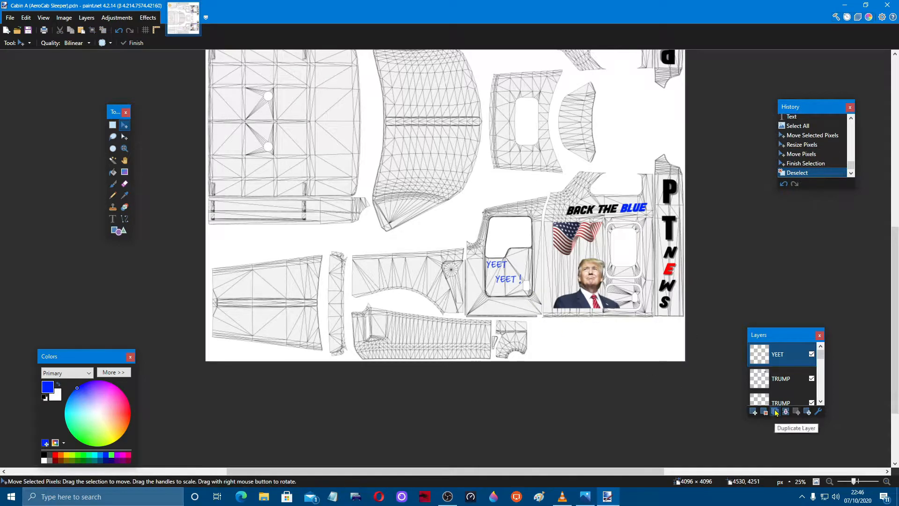
Duplicate the YEET layer and turn the copied lettering to about -179° on the upper cab door
{"action": "left_click", "coordinate": [775, 411]}
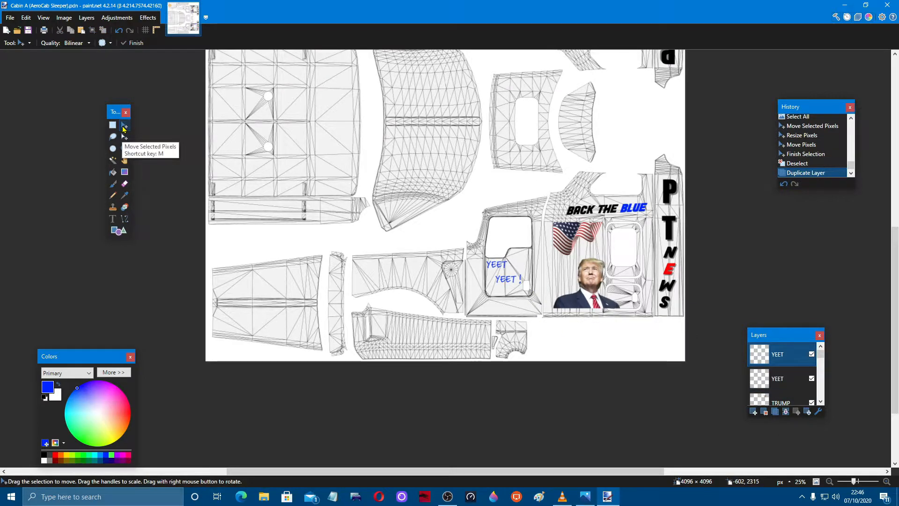
{"action": "key", "text": "ctrl+a"}
{"action": "left_click_drag", "start_coordinate": [500, 278], "coordinate": [668, 106]}
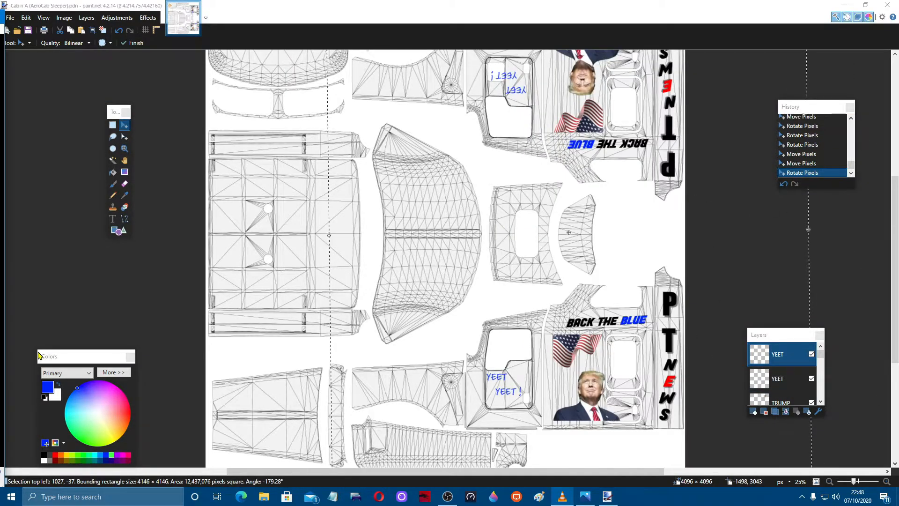
{"action": "left_click", "coordinate": [832, 317]}
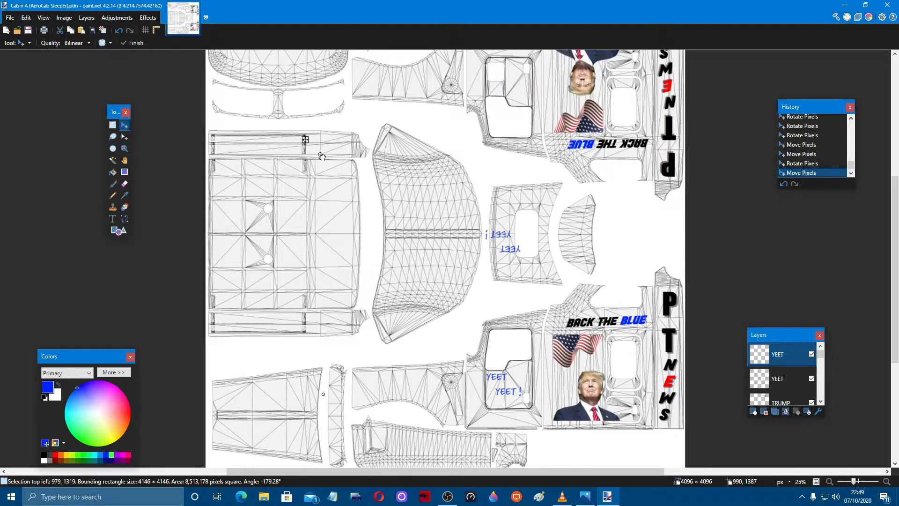
Shrink the YEET copy to about 2588 × 2588 px, place it between the upper sleeper side's portrait and flag, and duplicate the layer
{"action": "left_click_drag", "start_coordinate": [321, 154], "coordinate": [408, 243]}
{"action": "left_click_drag", "start_coordinate": [569, 332], "coordinate": [572, 119]}
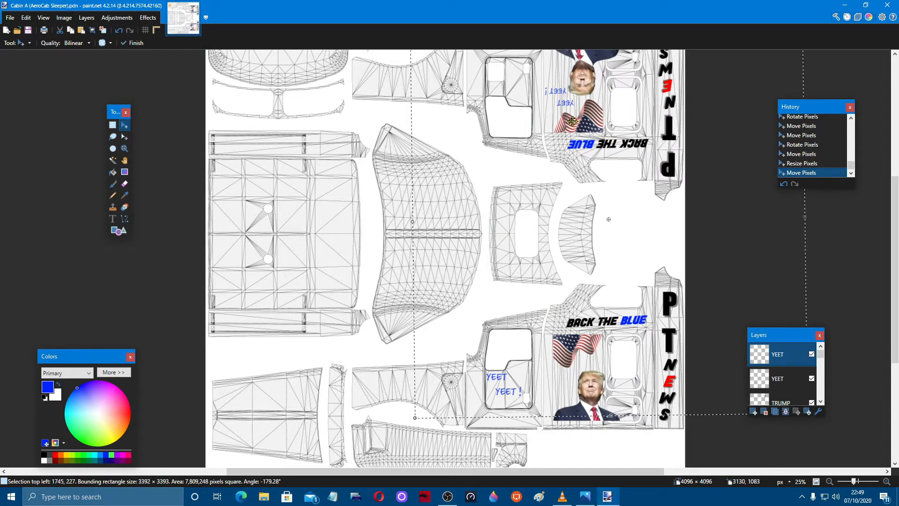
{"action": "left_click_drag", "start_coordinate": [416, 418], "coordinate": [509, 353]}
{"action": "left_click_drag", "start_coordinate": [624, 87], "coordinate": [574, 110]}
{"action": "left_click", "coordinate": [574, 110]}
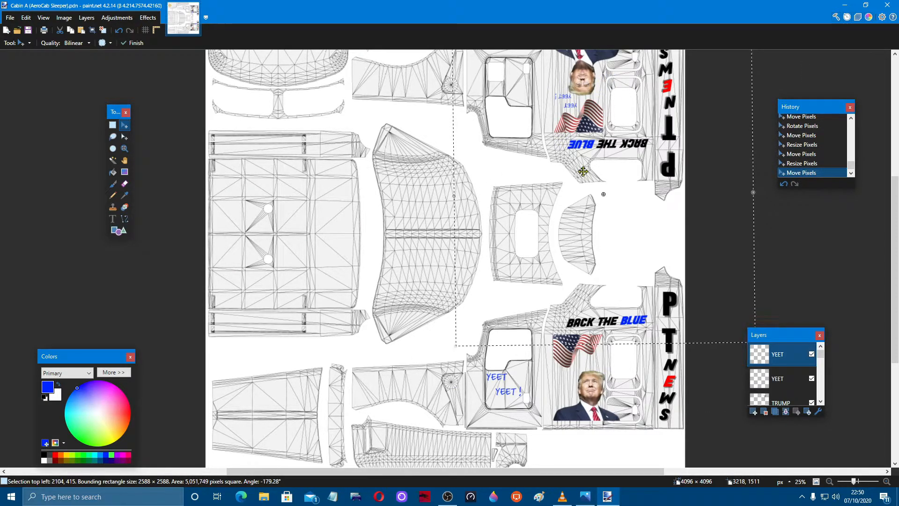
{"action": "left_click", "coordinate": [775, 412]}
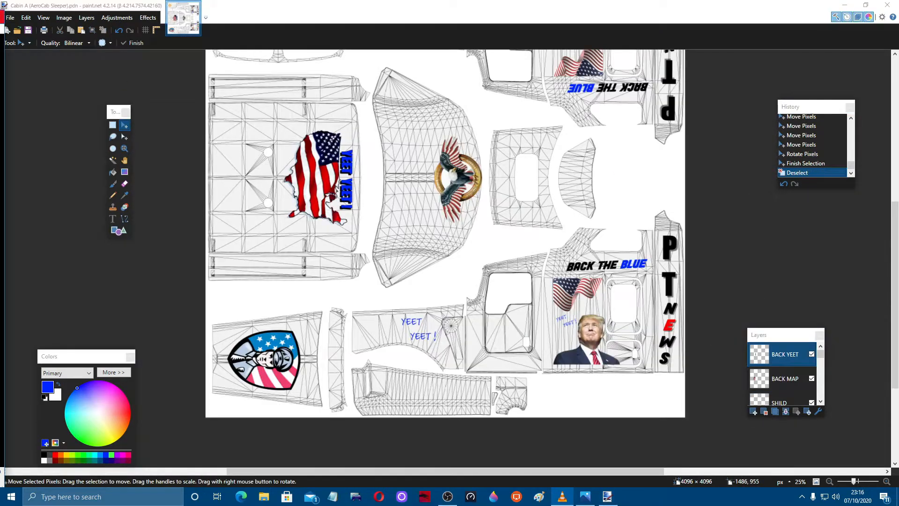
Show the base layer so it covers the wireframe template, and hide the vision layer
{"action": "left_click", "coordinate": [11, 17]}
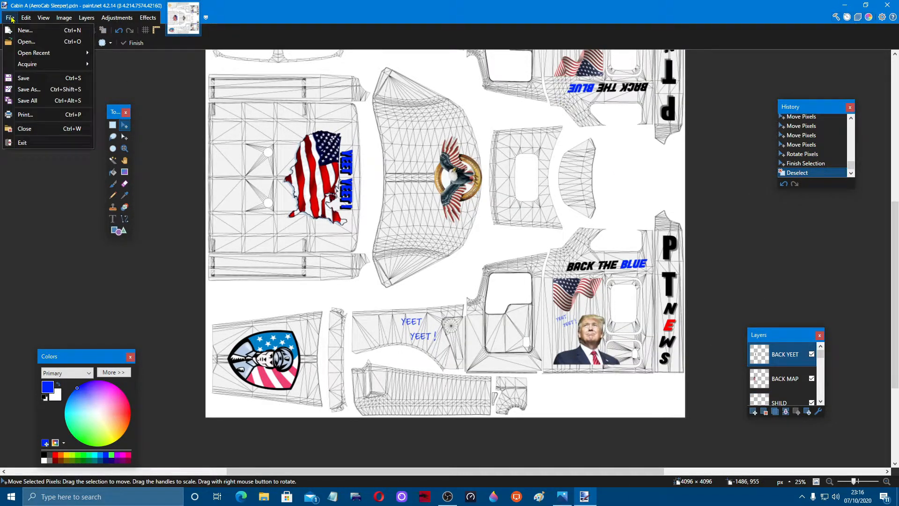
{"action": "key", "text": "Escape"}
{"action": "scroll", "coordinate": [785, 374], "scroll_direction": "down", "scroll_amount": 5}
{"action": "left_click", "coordinate": [812, 346]}
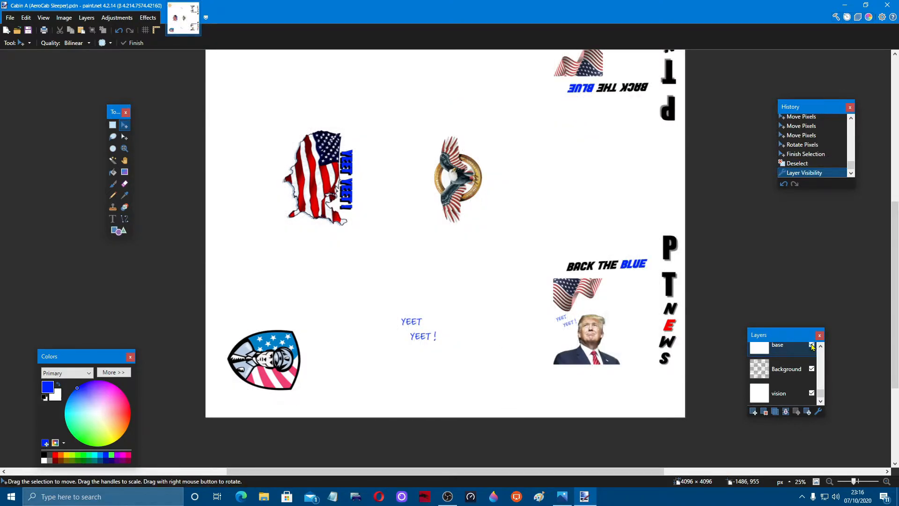
{"action": "left_click", "coordinate": [812, 393]}
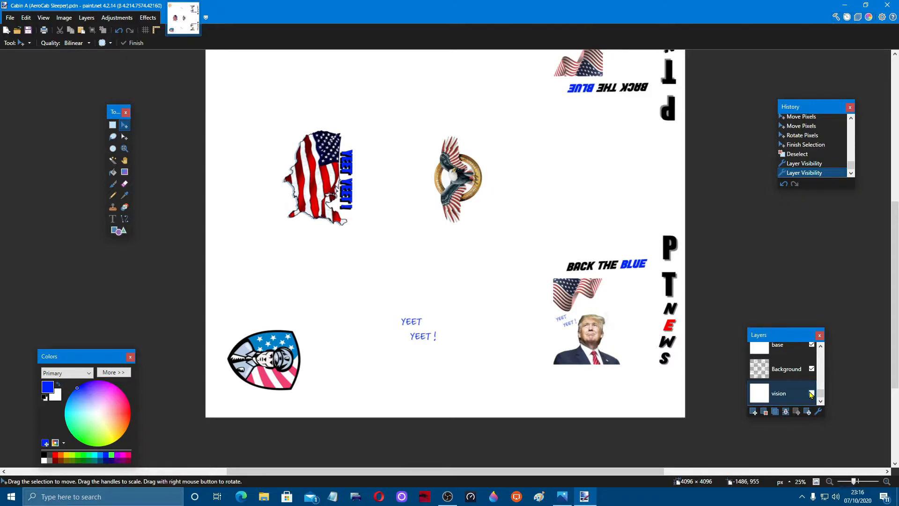
{"action": "left_click_drag", "start_coordinate": [820, 396], "coordinate": [823, 353]}
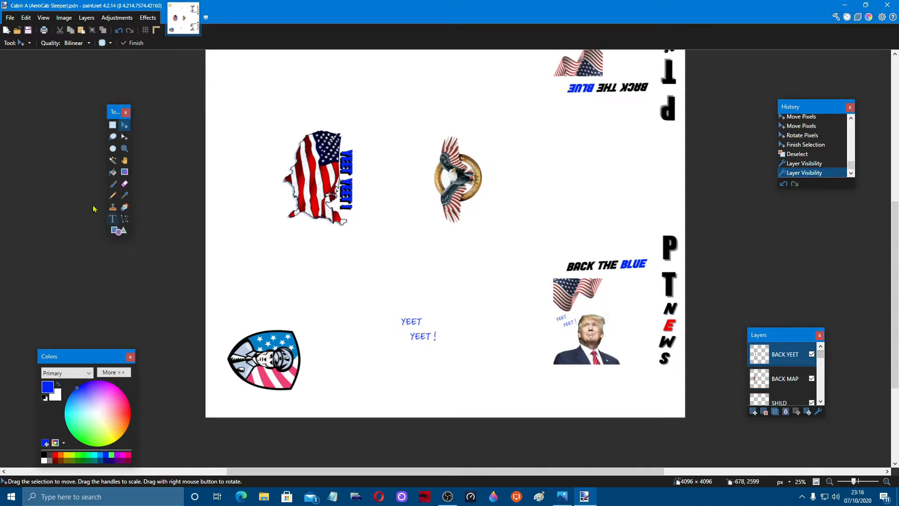
Save the layered skin project on the Desktop as a paint.net file named W900 PT NEWS
{"action": "left_click", "coordinate": [10, 18]}
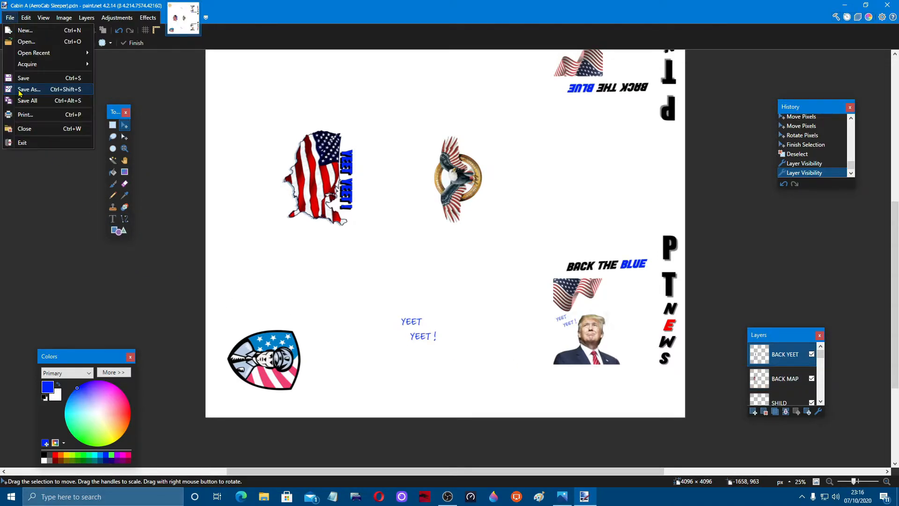
{"action": "left_click", "coordinate": [19, 89]}
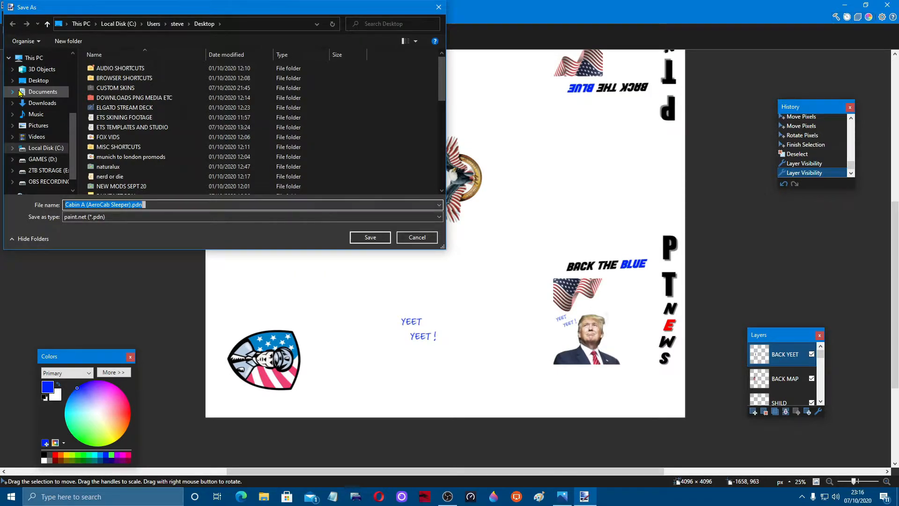
{"action": "type", "text": "W900 PT NEWS"}
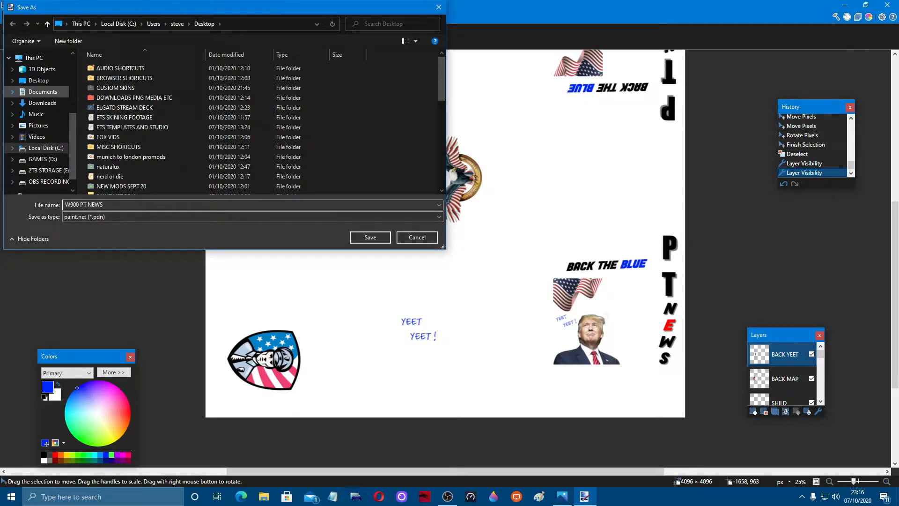
{"action": "left_click", "coordinate": [369, 237]}
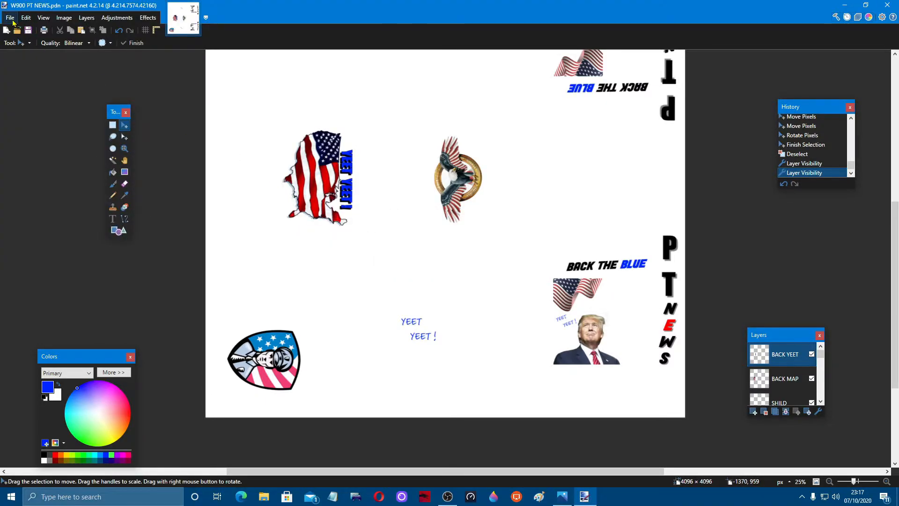
Save the skin also as a flattened PNG named W900 PT NEWS with auto-detect bit depth
{"action": "left_click", "coordinate": [10, 19]}
{"action": "left_click", "coordinate": [38, 89]}
{"action": "left_click", "coordinate": [377, 236]}
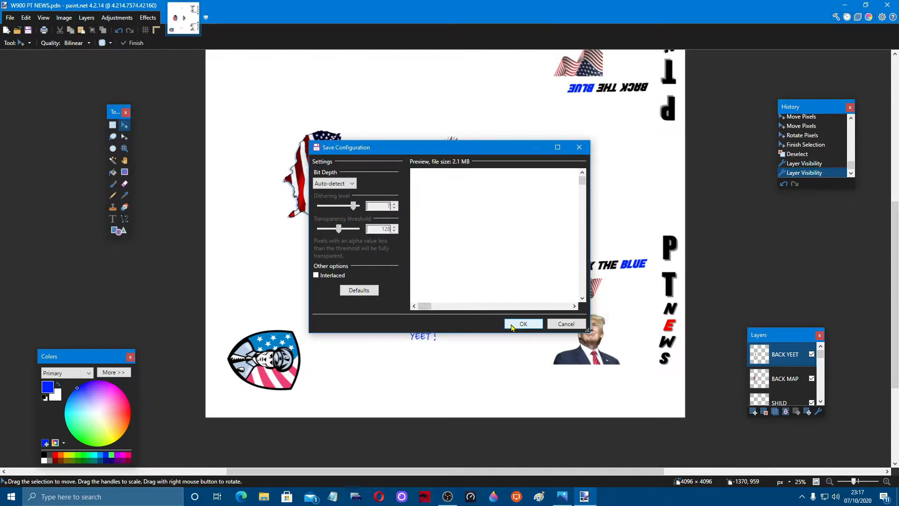
{"action": "left_click", "coordinate": [511, 326]}
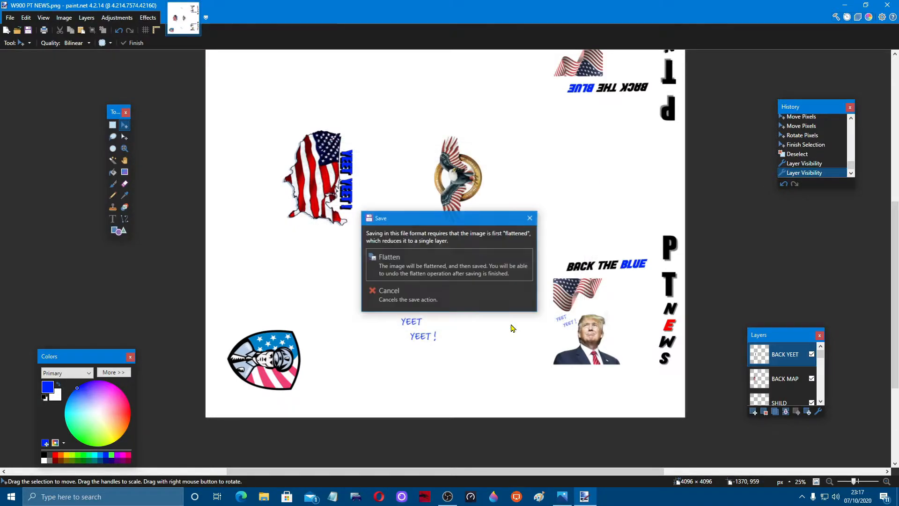
{"action": "left_click", "coordinate": [466, 270]}
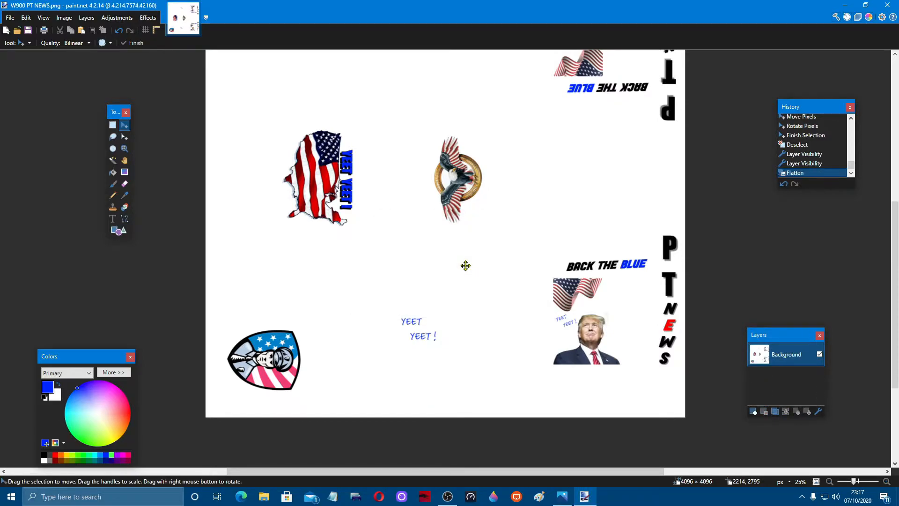
Switch from paint.net to Mods Studio 2 and start a new ATS mod project
{"action": "left_click", "coordinate": [889, 6]}
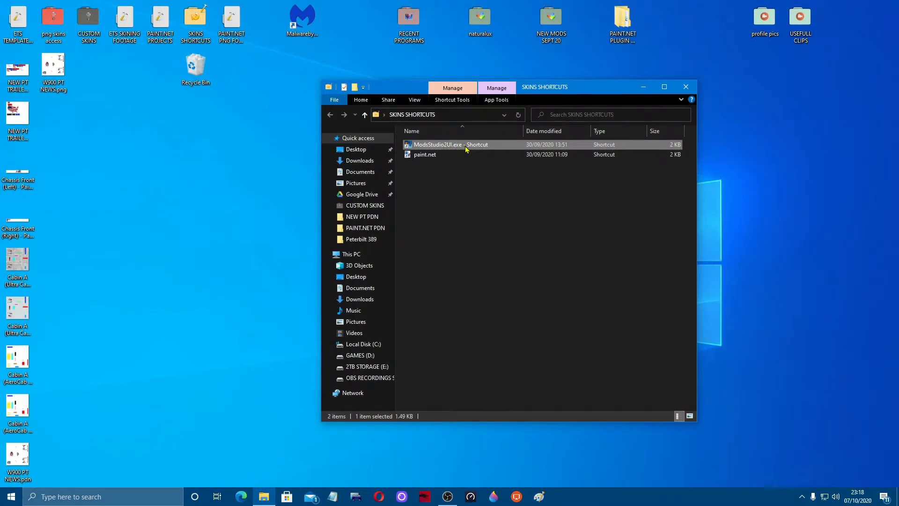
{"action": "double_click", "coordinate": [466, 147]}
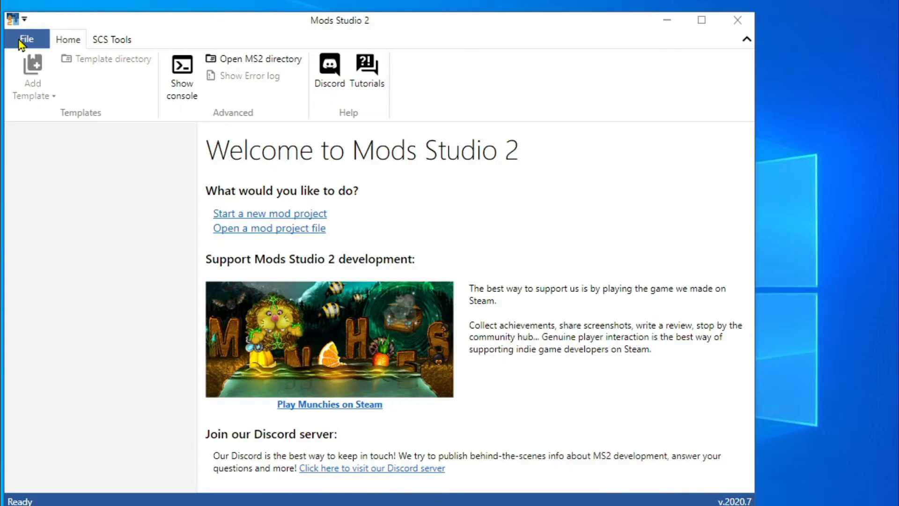
{"action": "left_click", "coordinate": [239, 110]}
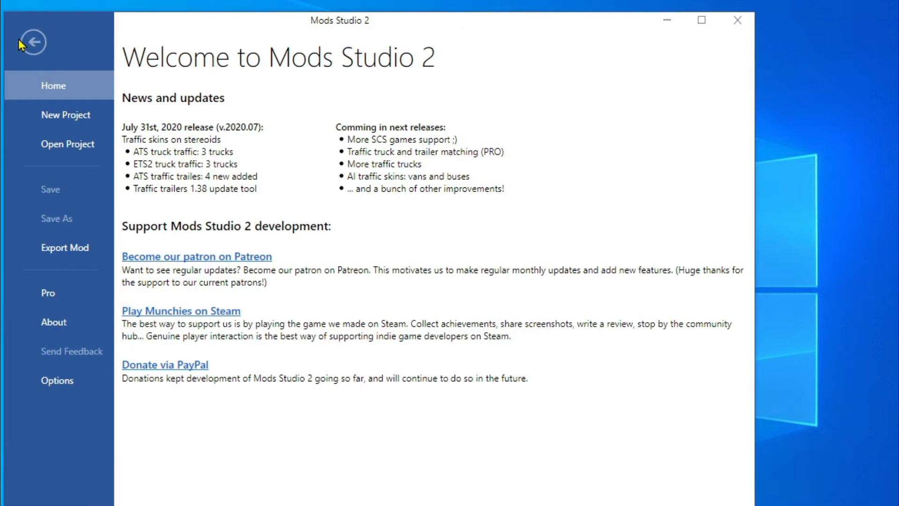
{"action": "left_click", "coordinate": [57, 116]}
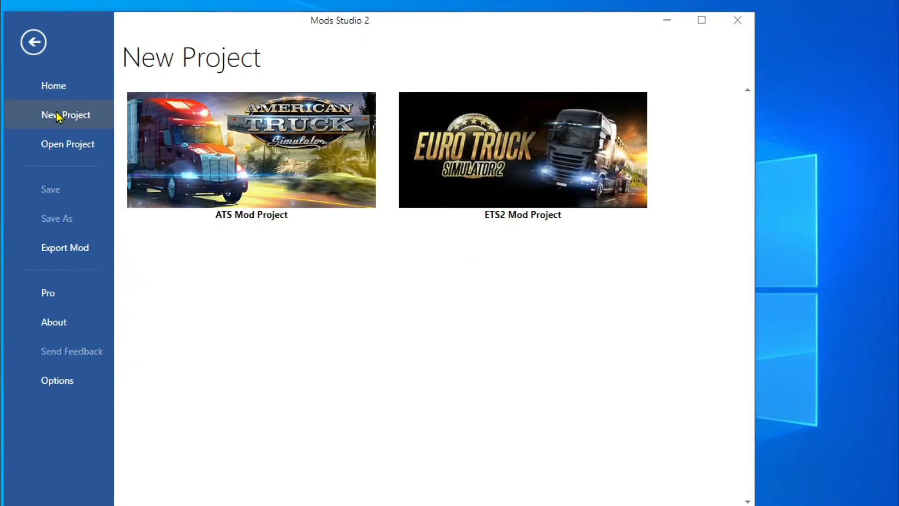
{"action": "double_click", "coordinate": [196, 149]}
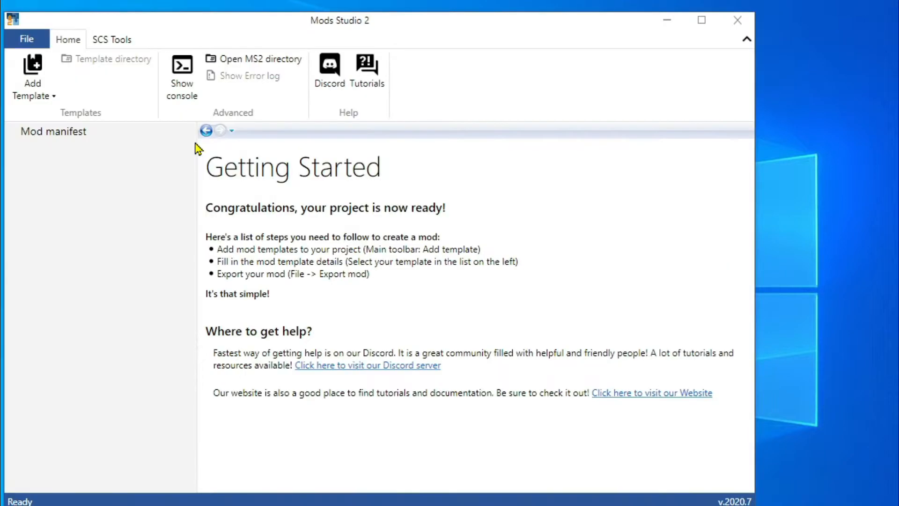
In the mod manifest, set the mod name to W900 PT NEWS and the author to GAME TAKE
{"action": "left_click", "coordinate": [55, 134]}
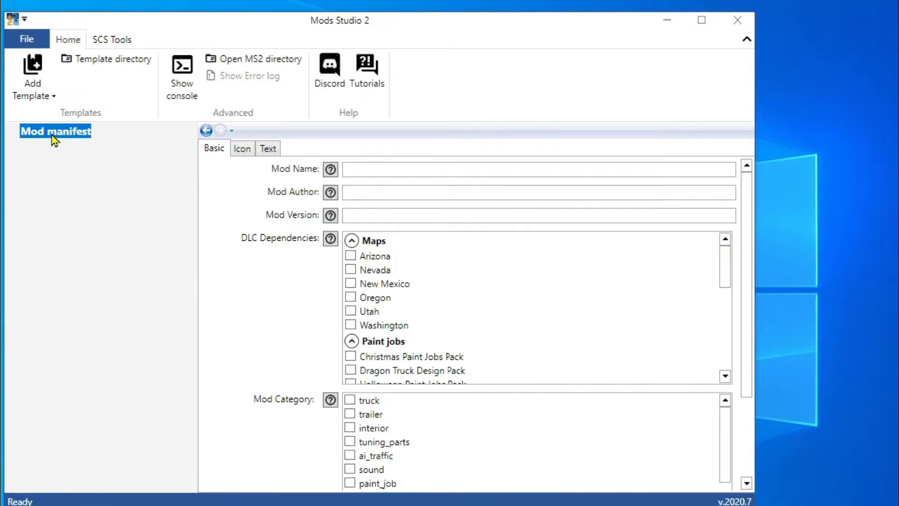
{"action": "left_click", "coordinate": [352, 169]}
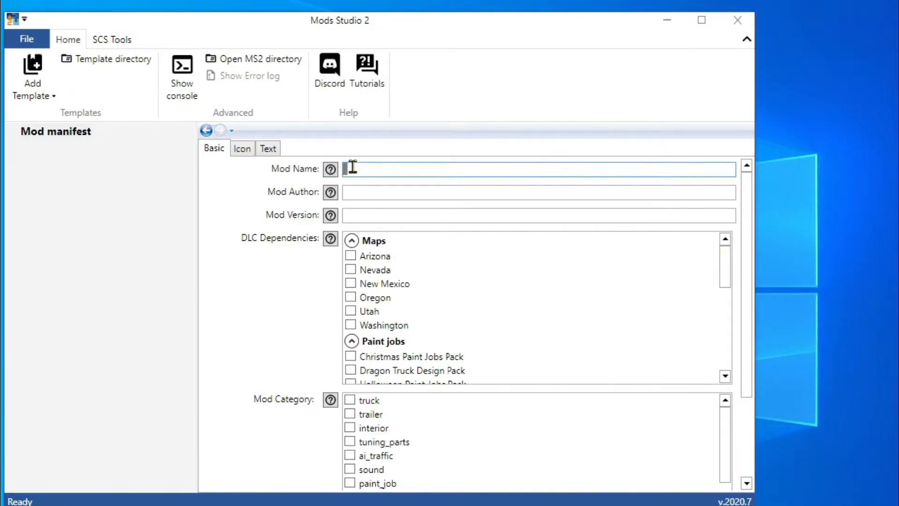
{"action": "type", "text": "W900 P"}
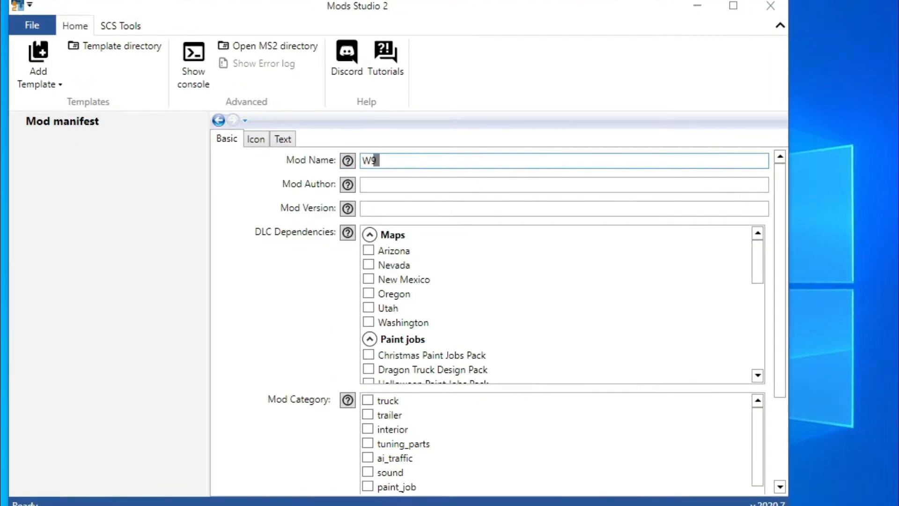
{"action": "type", "text": "T NEWS"}
{"action": "left_click", "coordinate": [387, 182]}
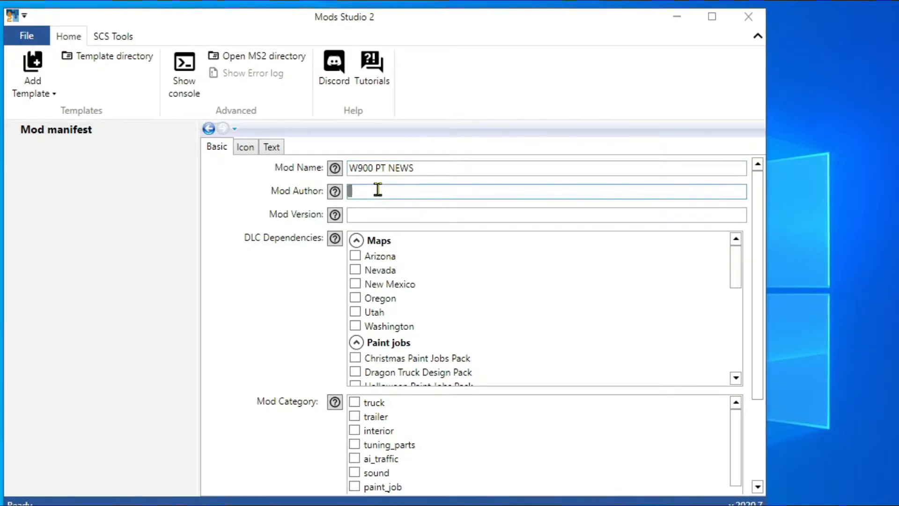
{"action": "type", "text": "GAME TAKE"}
Set the mod version to 1.1 and the mod category to paint_job
{"action": "left_click", "coordinate": [365, 215]}
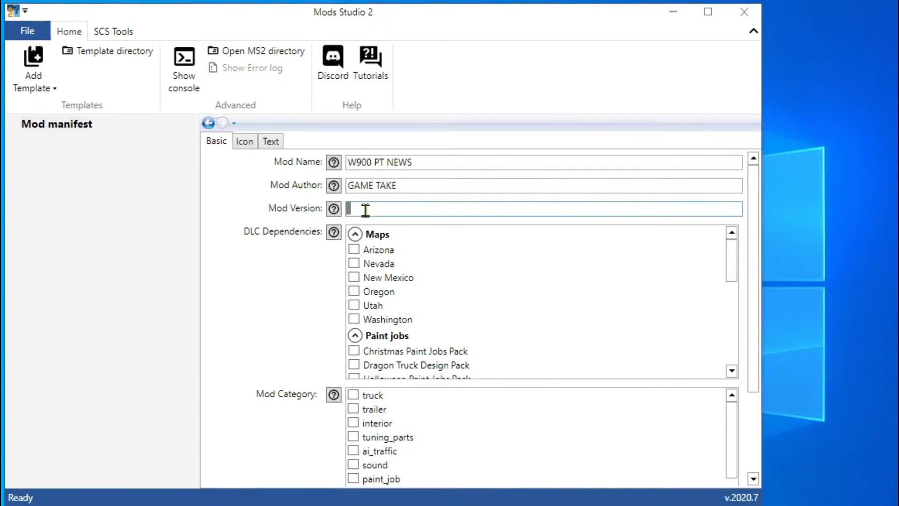
{"action": "type", "text": "1.1"}
{"action": "scroll", "coordinate": [422, 440], "scroll_direction": "down", "scroll_amount": 2}
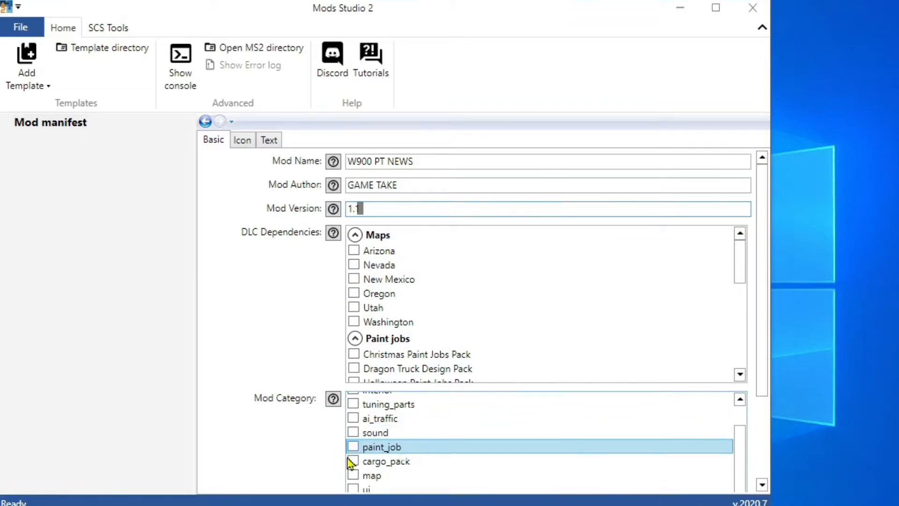
{"action": "left_click", "coordinate": [354, 447]}
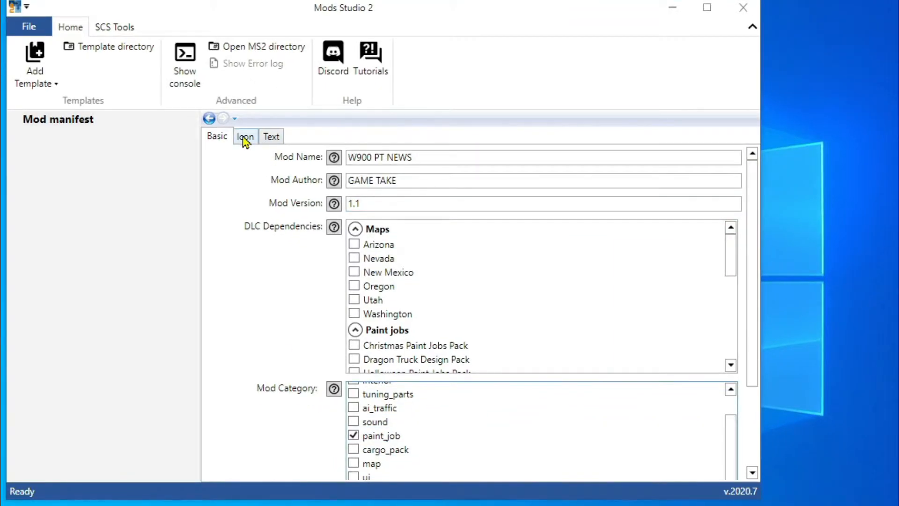
Enter PT NEWS KENWORTH W900 ENJOY as the mod description, keeping the default mod icon
{"action": "left_click", "coordinate": [244, 138]}
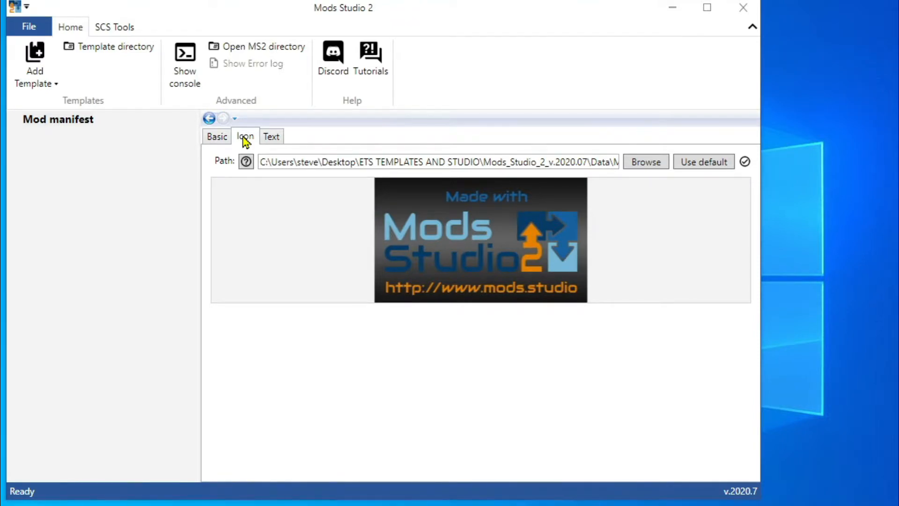
{"action": "left_click", "coordinate": [271, 137]}
{"action": "left_click", "coordinate": [375, 157]}
{"action": "type", "text": "PT NEWS"}
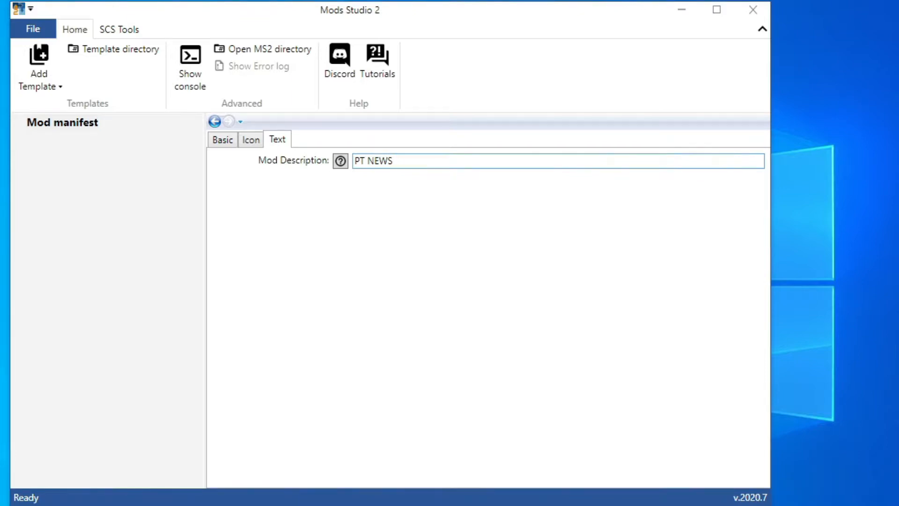
{"action": "type", "text": "  KENWORTH W900"}
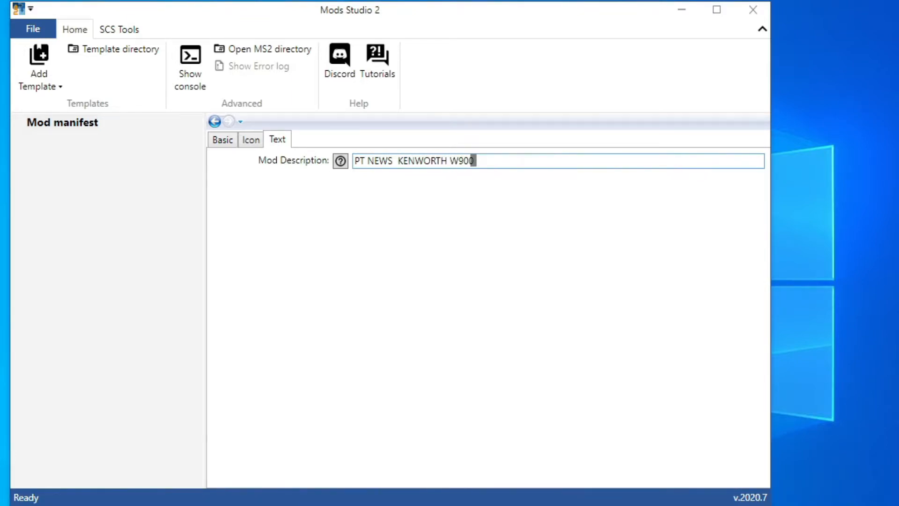
{"action": "type", "text": " ENJOY"}
Add a Simple Truck Skin template for the SCS Software Kenworth W900, suitable for the AeroCab Sleeper
{"action": "left_click", "coordinate": [51, 64]}
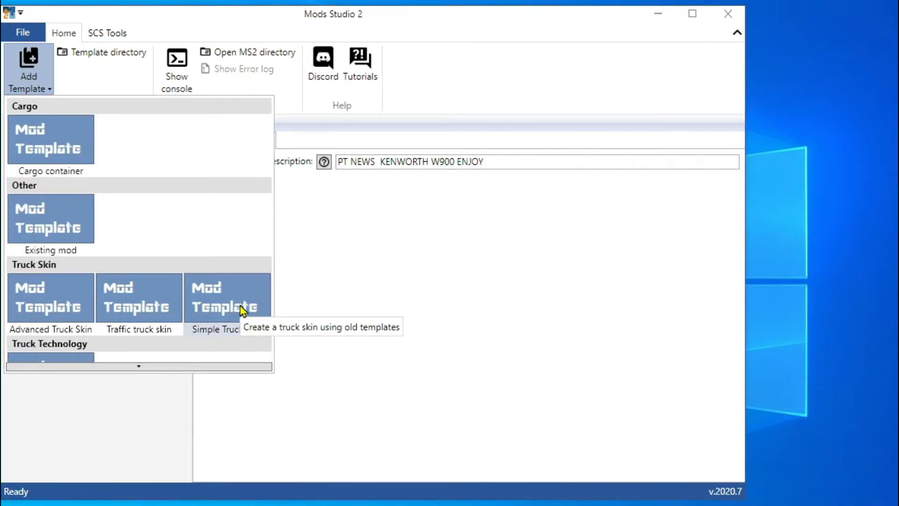
{"action": "left_click", "coordinate": [242, 302]}
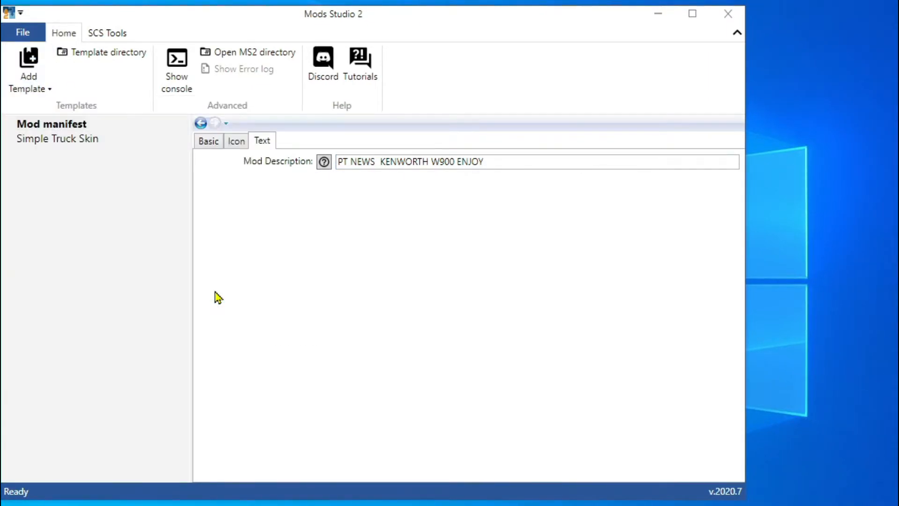
{"action": "left_click", "coordinate": [97, 146]}
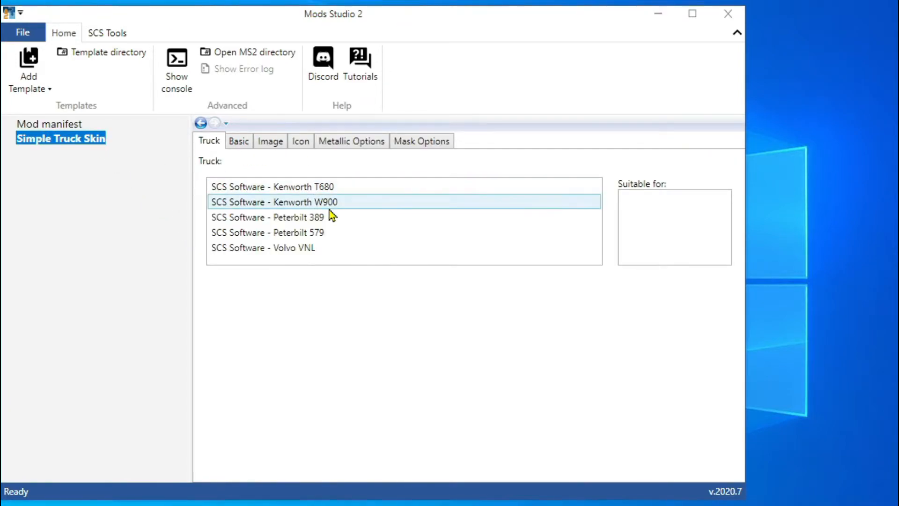
{"action": "left_click", "coordinate": [338, 209]}
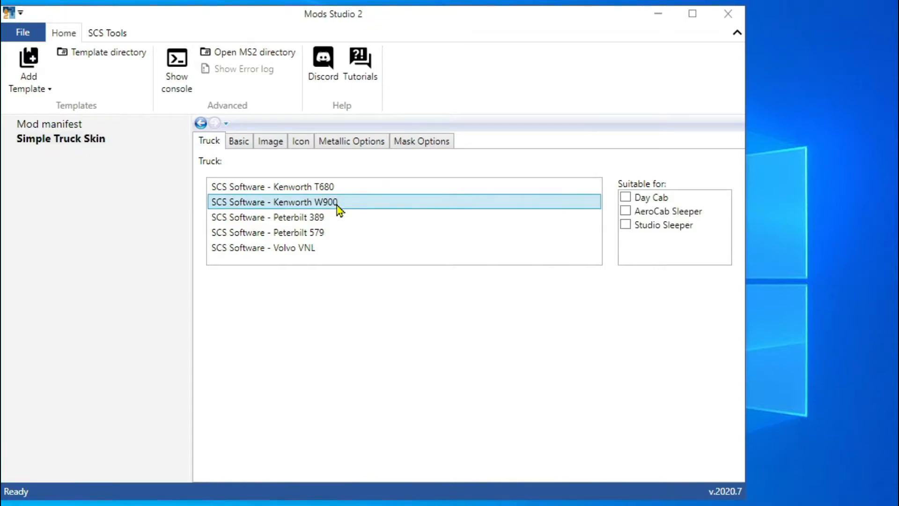
{"action": "left_click", "coordinate": [626, 211]}
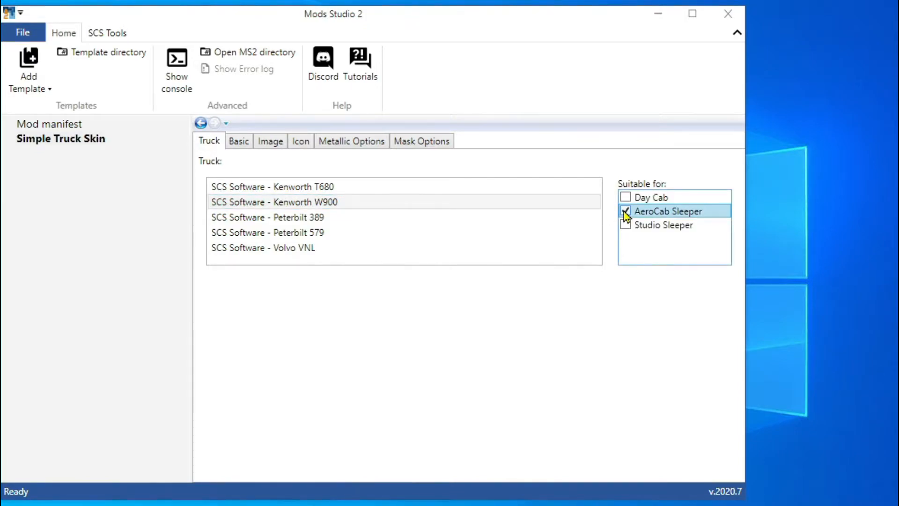
Set the truck skin's internal name to w900ptnews in the basic skin settings
{"action": "left_click", "coordinate": [239, 142]}
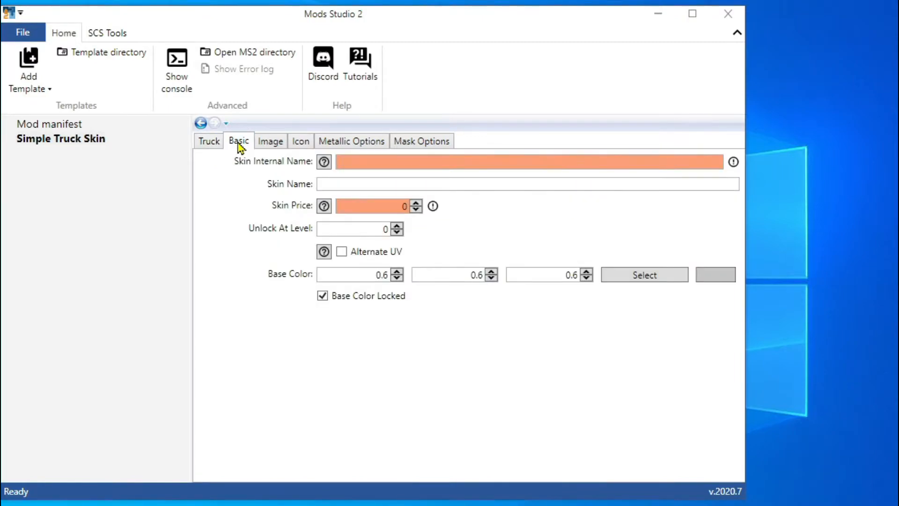
{"action": "left_click", "coordinate": [344, 164]}
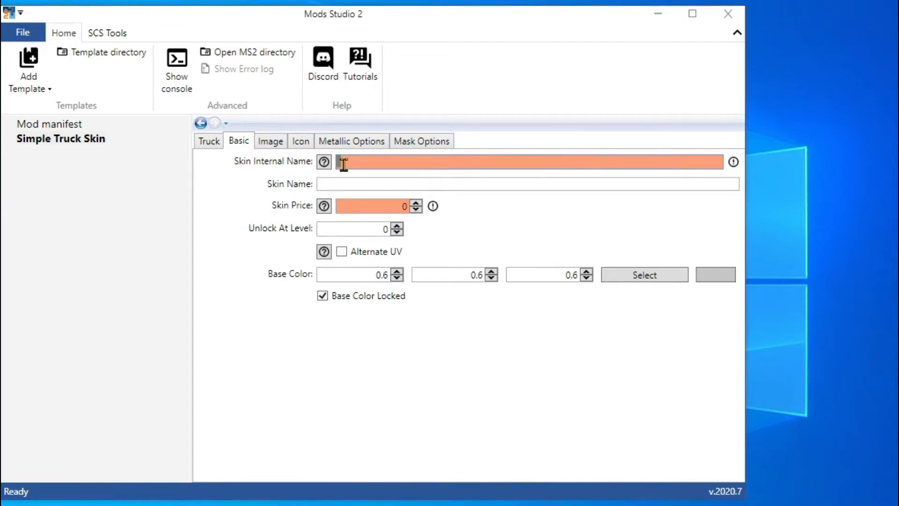
{"action": "type", "text": "W900P"}
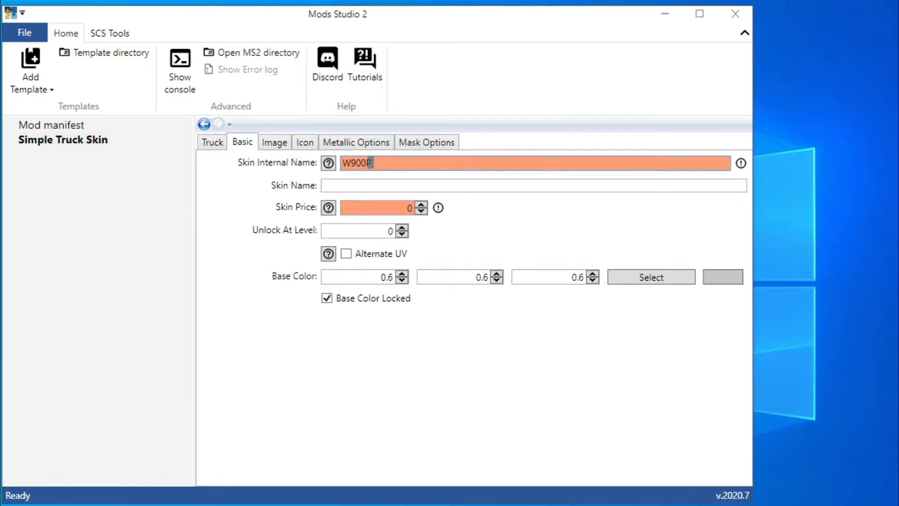
{"action": "key", "text": "BackSpace"}
{"action": "key", "text": "BackSpace"}
{"action": "key", "text": "BackSpace"}
{"action": "key", "text": "BackSpace"}
{"action": "key", "text": "BackSpace"}
{"action": "type", "text": "w900"}
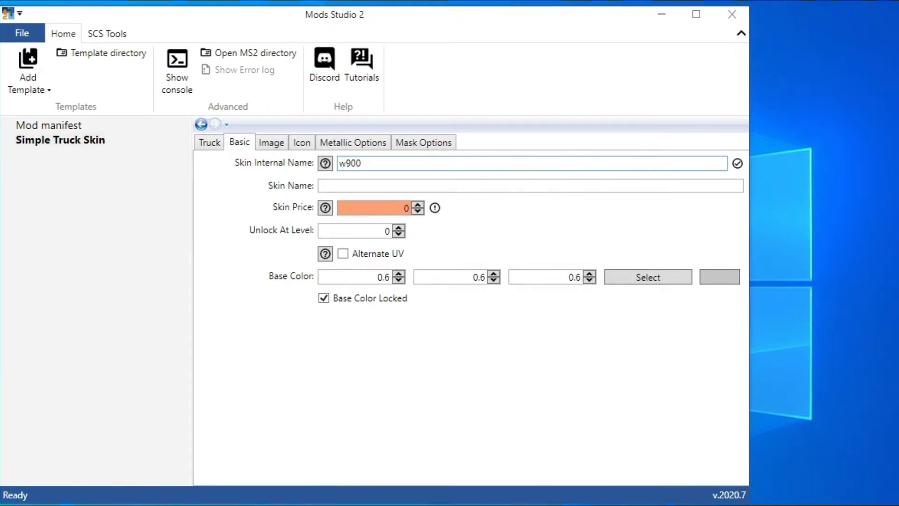
{"action": "type", "text": "ptnews"}
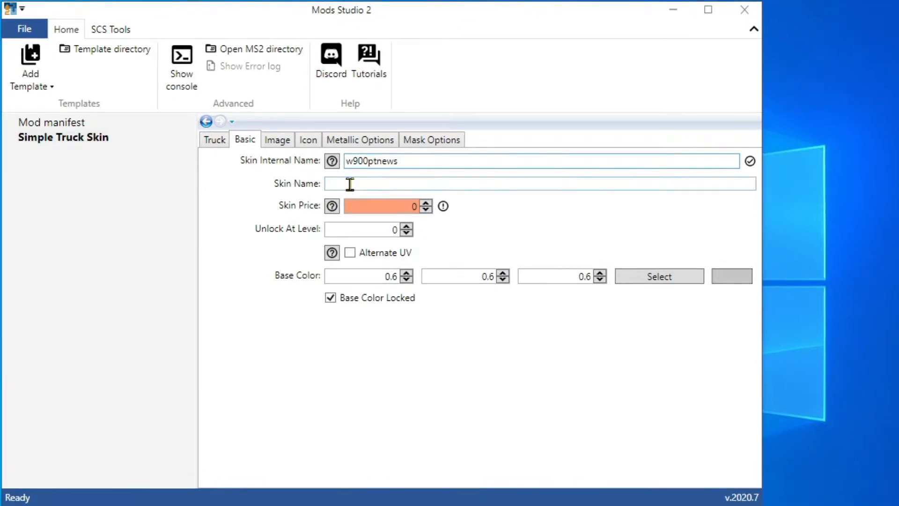
Enter PT NEWS W900 as the skin name and set the skin price to 1
{"action": "left_click", "coordinate": [350, 184]}
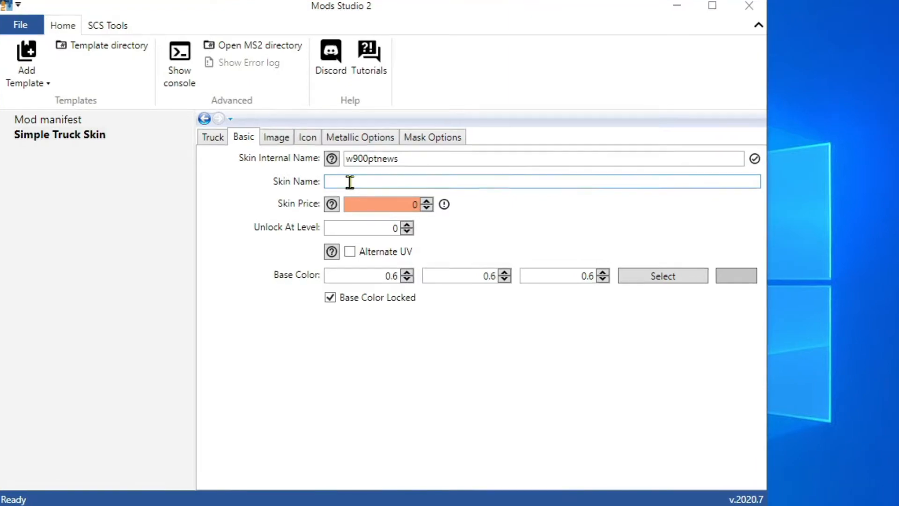
{"action": "type", "text": "PT NEWS W900"}
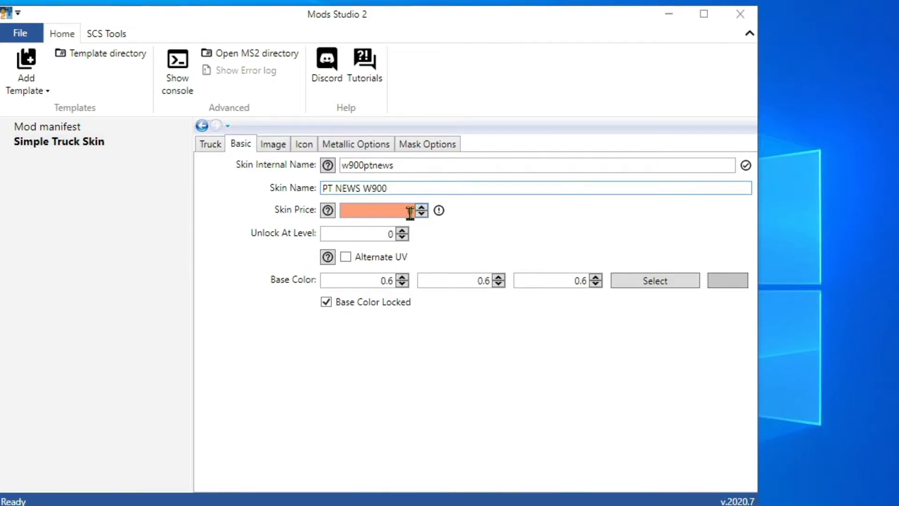
{"action": "left_click", "coordinate": [411, 212]}
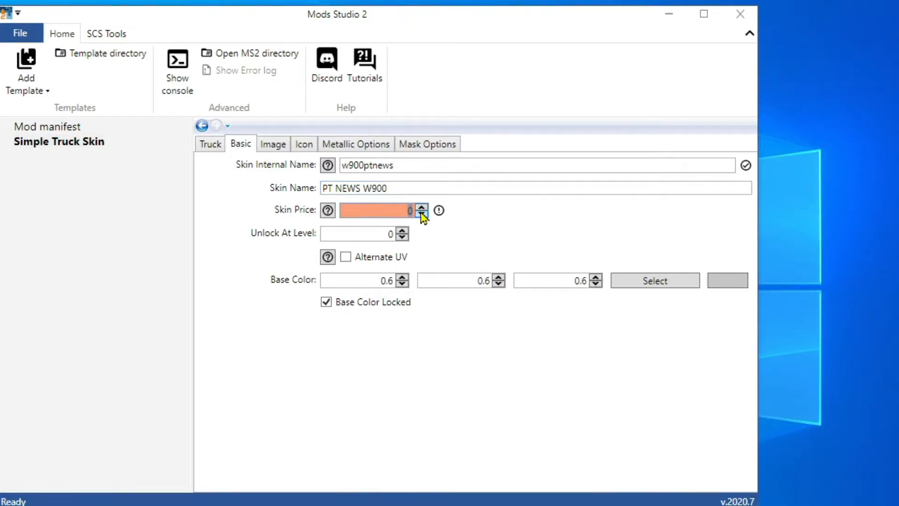
{"action": "left_click", "coordinate": [422, 207]}
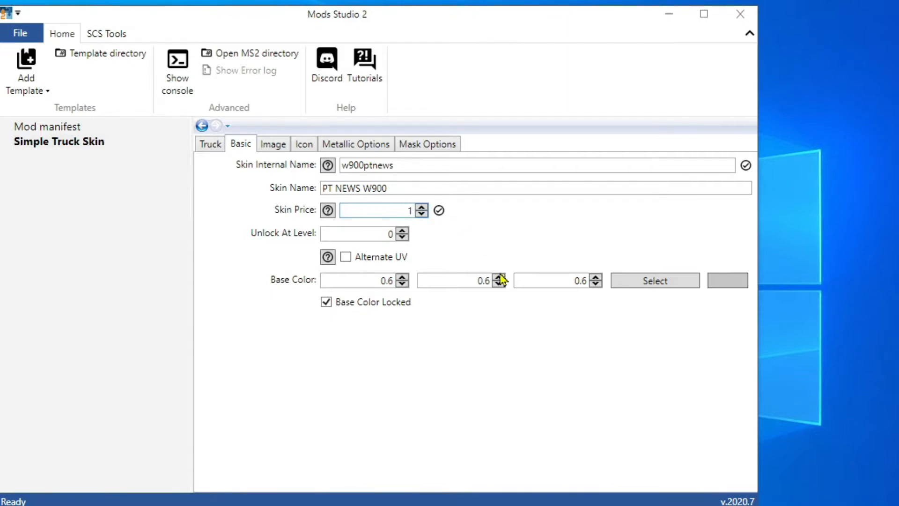
Load W900 PT NEWS.png from the desktop as the truck skin's image
{"action": "left_click", "coordinate": [276, 149]}
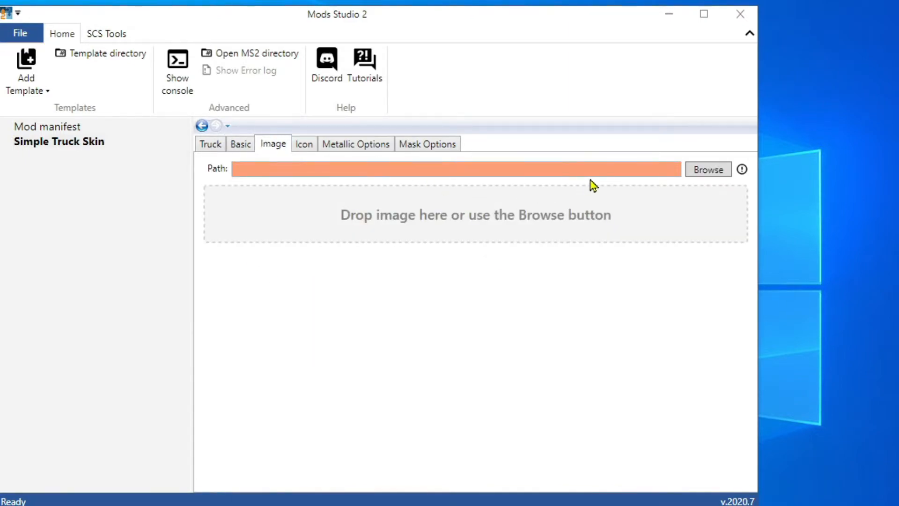
{"action": "left_click", "coordinate": [708, 170]}
{"action": "double_click", "coordinate": [345, 201]}
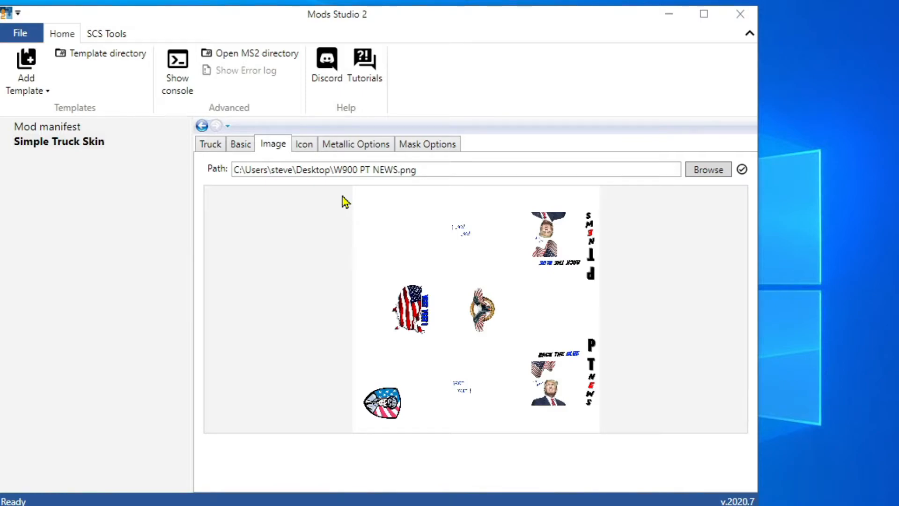
Use the default Mods Studio icon for the skin and review the metallic and mask options, leaving both disabled
{"action": "left_click", "coordinate": [304, 144]}
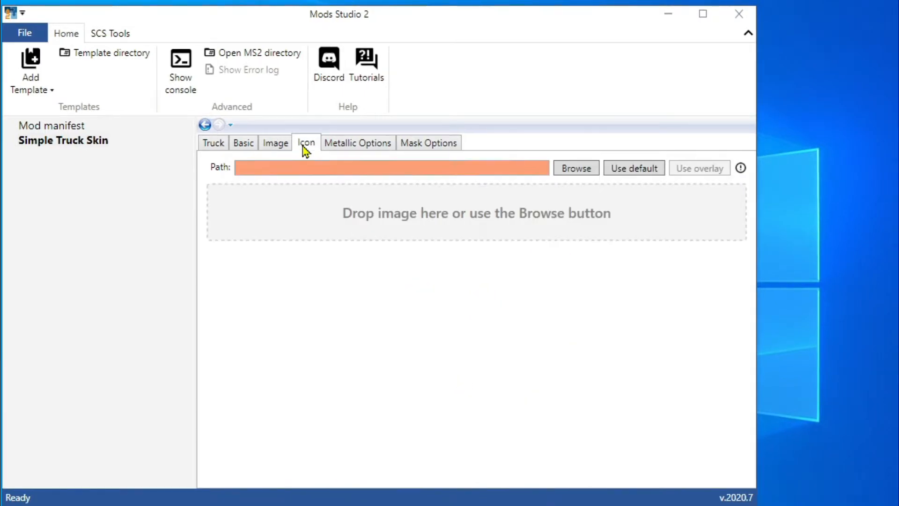
{"action": "left_click", "coordinate": [622, 172]}
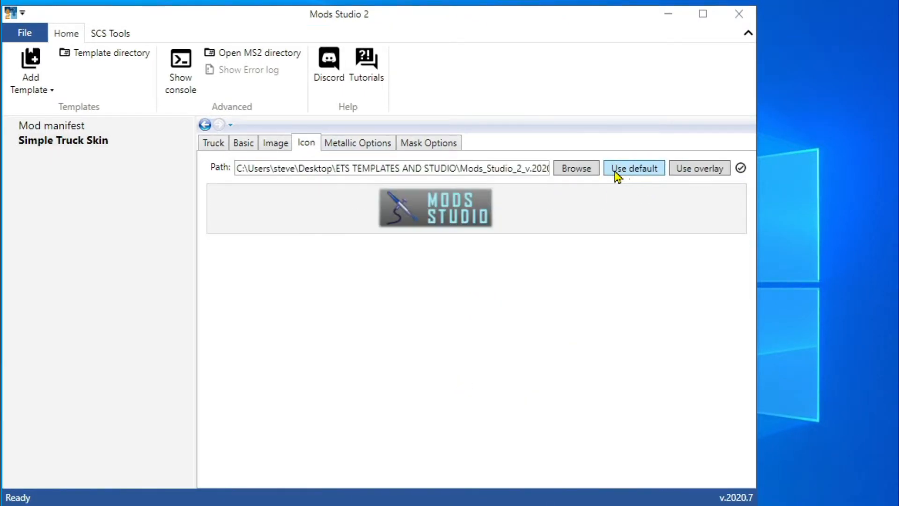
{"action": "left_click", "coordinate": [346, 148]}
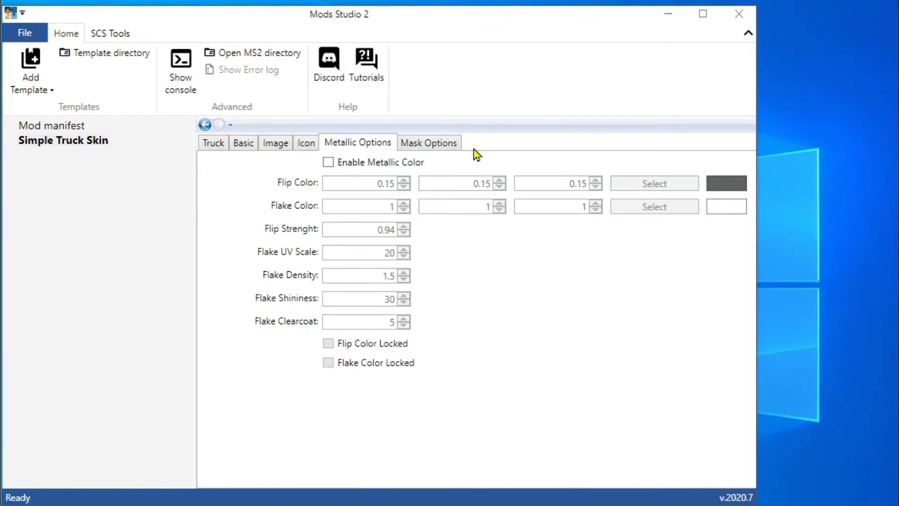
{"action": "left_click", "coordinate": [434, 145]}
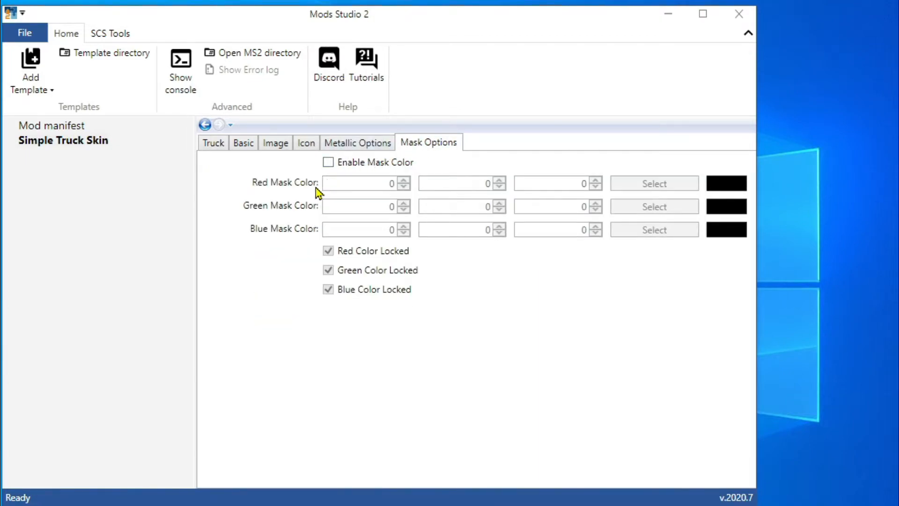
Save the Mods Studio 2 project as PT NEWS W900 FINAL in the CUSTOM SKINS folder
{"action": "left_click", "coordinate": [25, 32]}
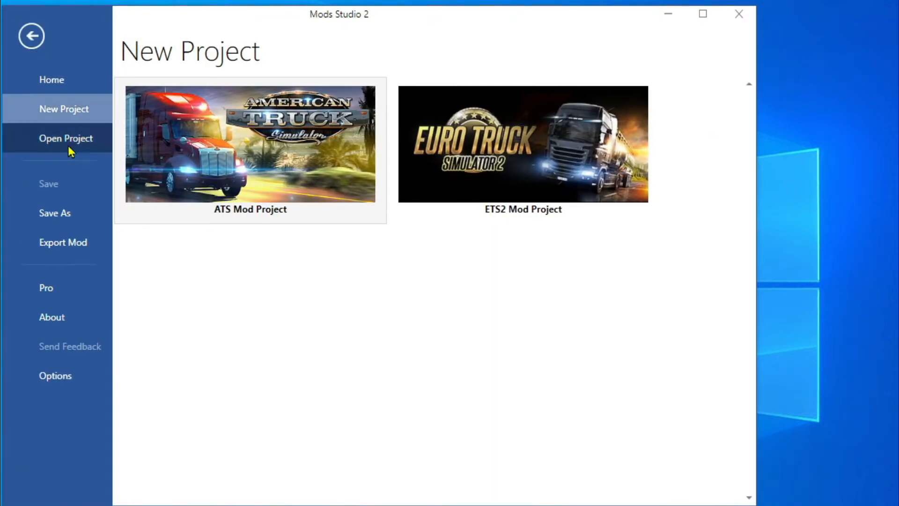
{"action": "left_click", "coordinate": [54, 212]}
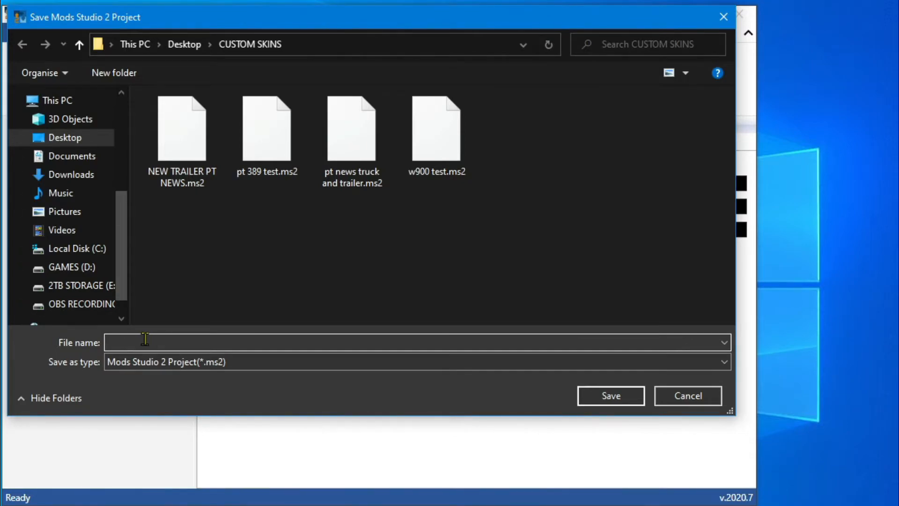
{"action": "type", "text": "PT NE"}
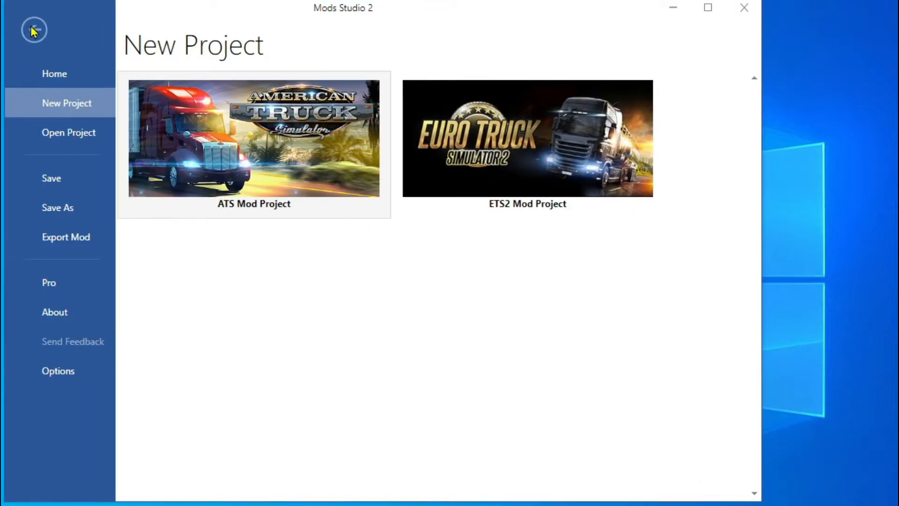
Export the mod to the CUSTOM SKINS folder as an SCS file named PT NEWS W900 F
{"action": "left_click", "coordinate": [87, 237]}
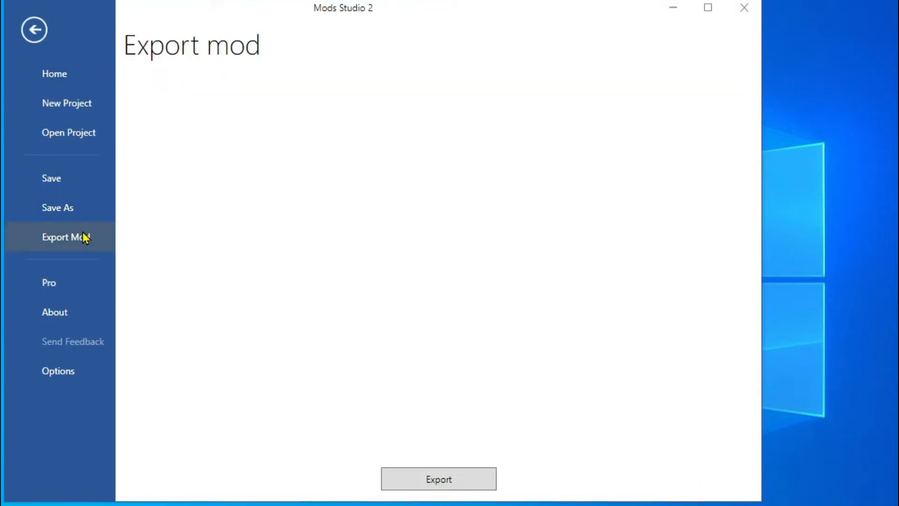
{"action": "left_click", "coordinate": [446, 478]}
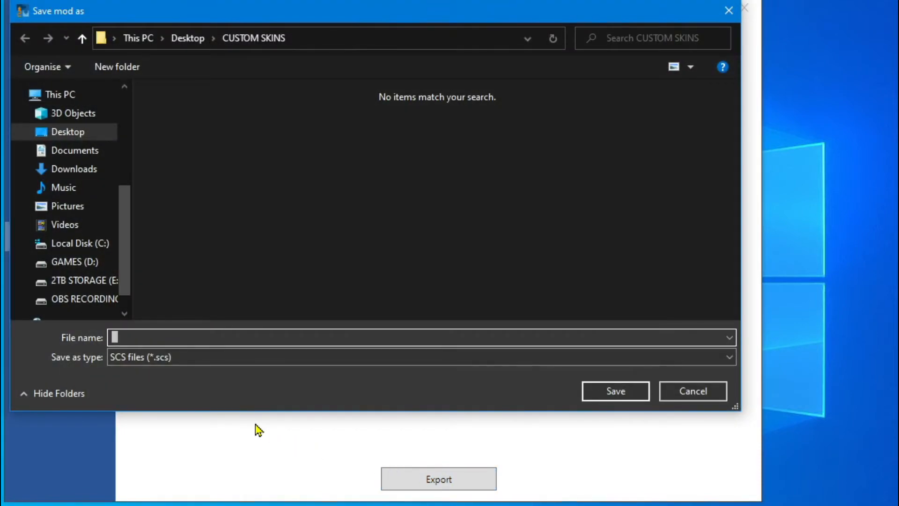
{"action": "type", "text": "PT NEWS W900 F"}
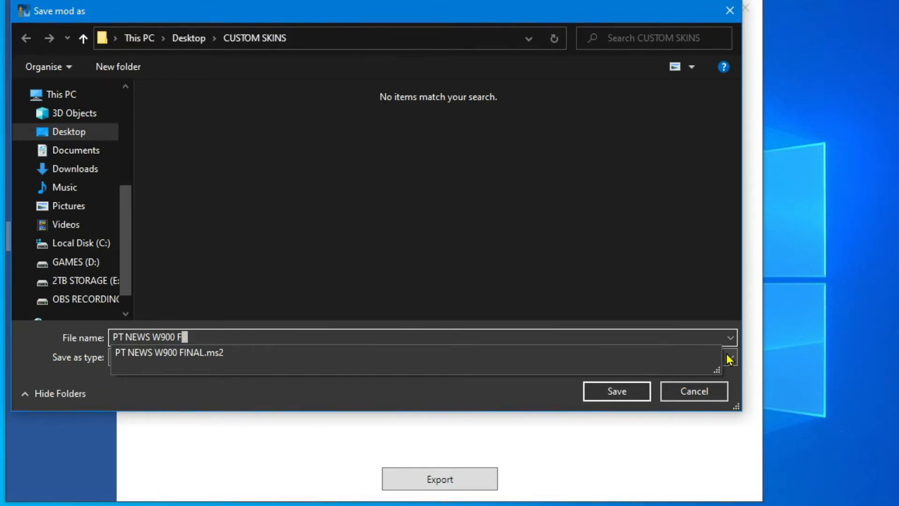
{"action": "left_click", "coordinate": [729, 358]}
{"action": "left_click", "coordinate": [730, 359]}
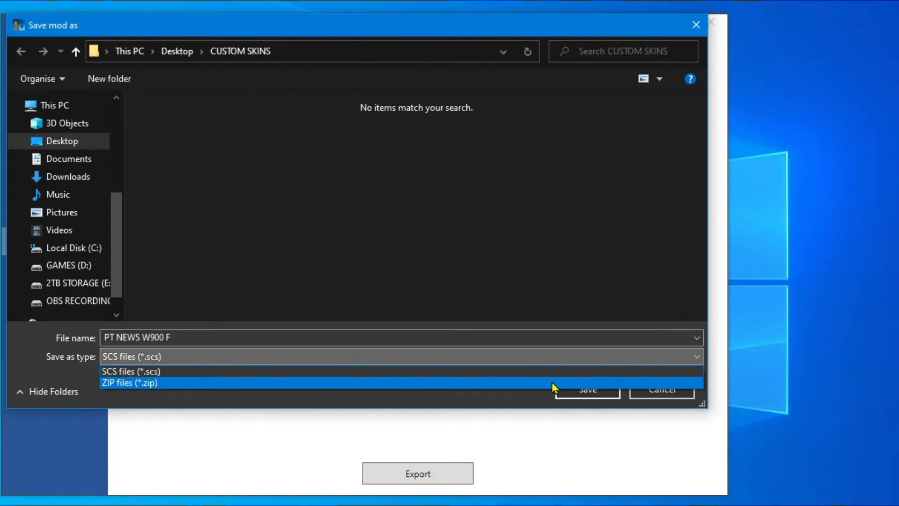
{"action": "left_click", "coordinate": [577, 376]}
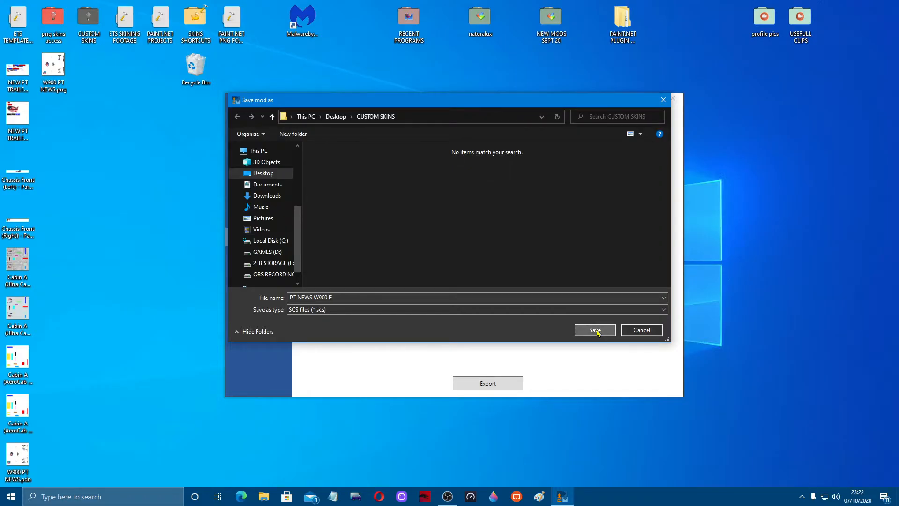
{"action": "left_click", "coordinate": [588, 394]}
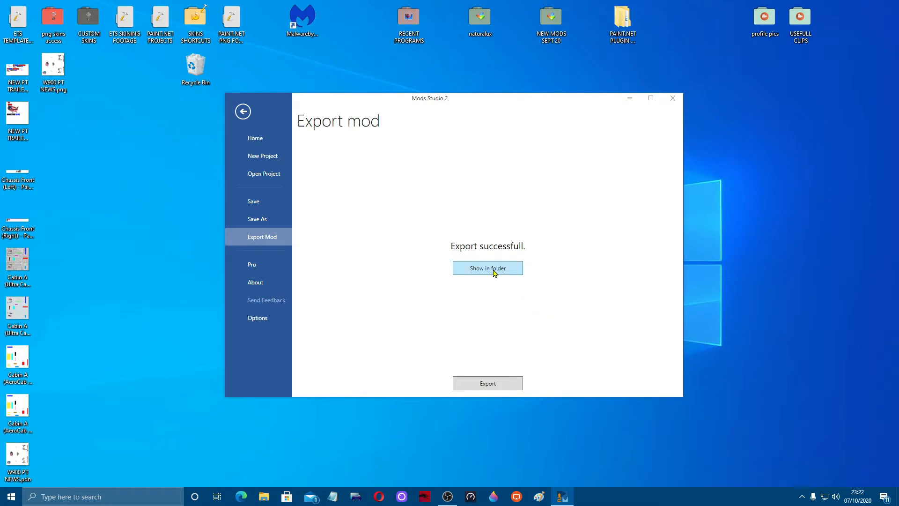
Show the exported mod in its folder, move that folder window aside and close Mods Studio 2
{"action": "left_click", "coordinate": [495, 274]}
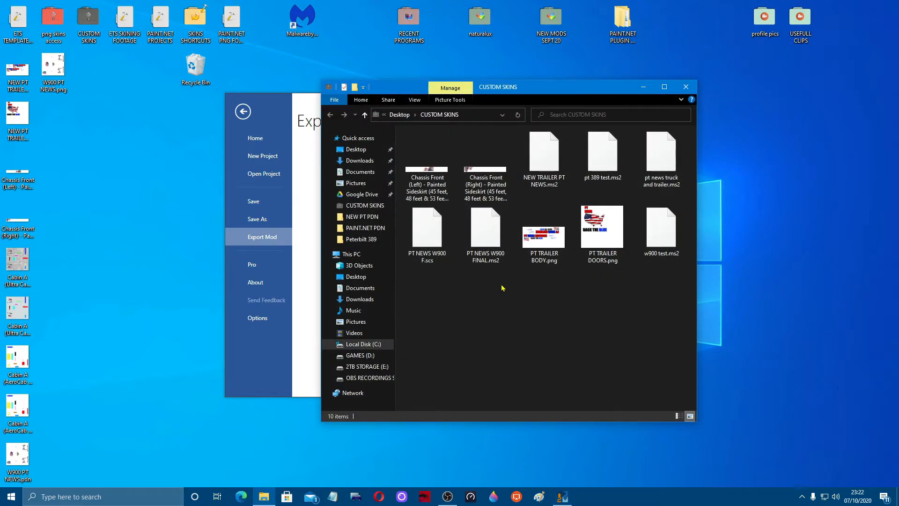
{"action": "left_click_drag", "start_coordinate": [562, 87], "coordinate": [67, 102]}
{"action": "left_click", "coordinate": [671, 101]}
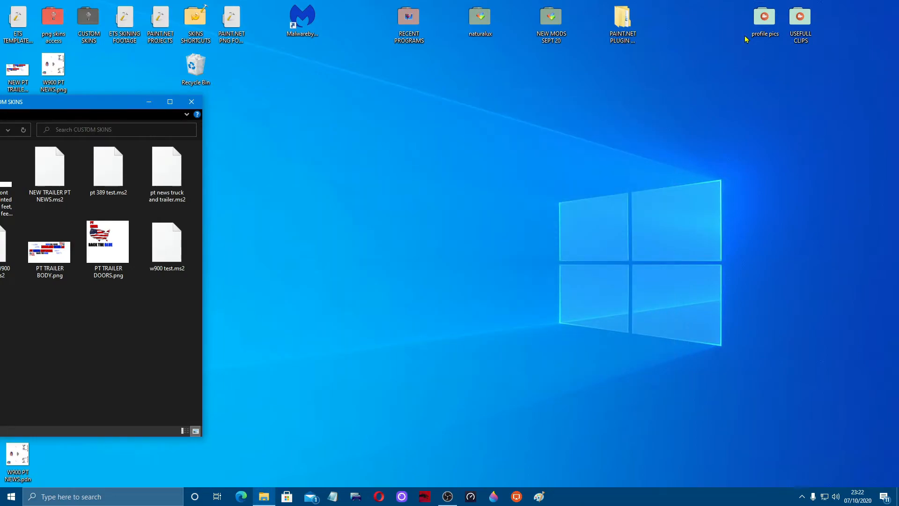
Delete the old w900 test SCS file from the American Truck Simulator mod folder in Documents
{"action": "double_click", "coordinate": [765, 28]}
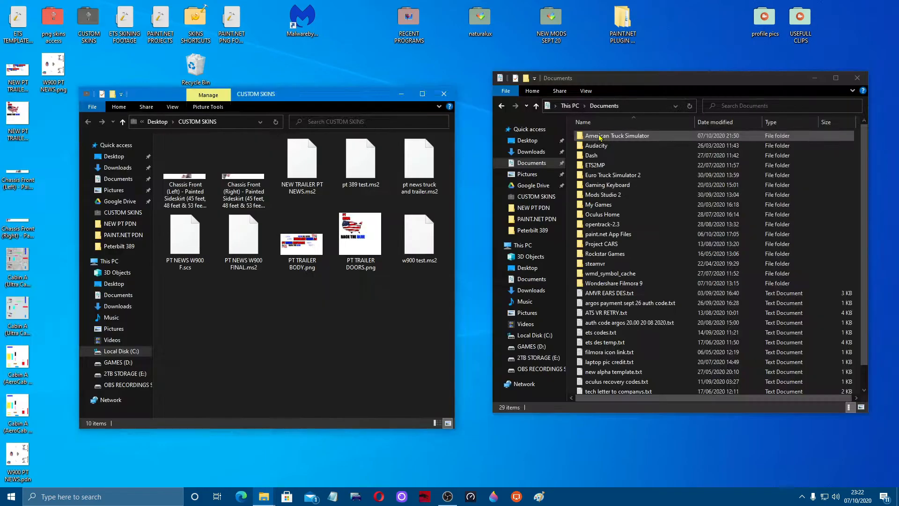
{"action": "double_click", "coordinate": [600, 137]}
{"action": "double_click", "coordinate": [598, 148]}
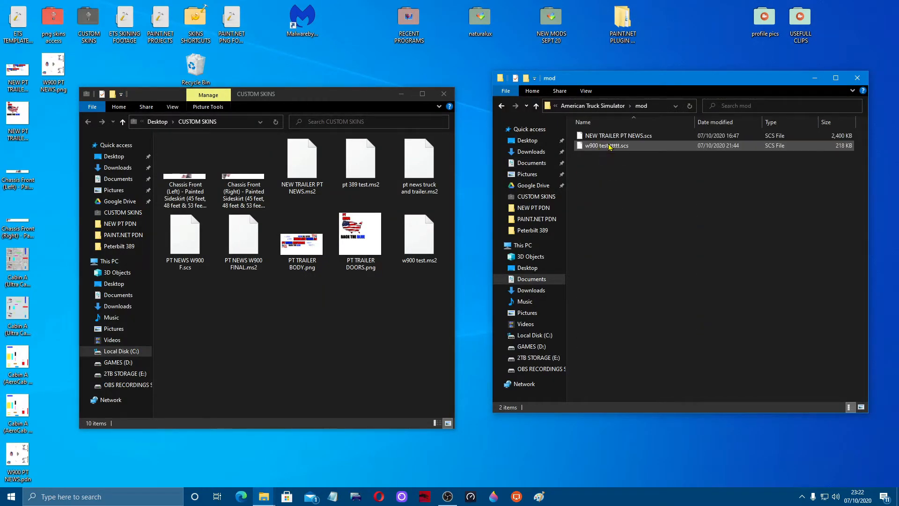
{"action": "left_click", "coordinate": [612, 146]}
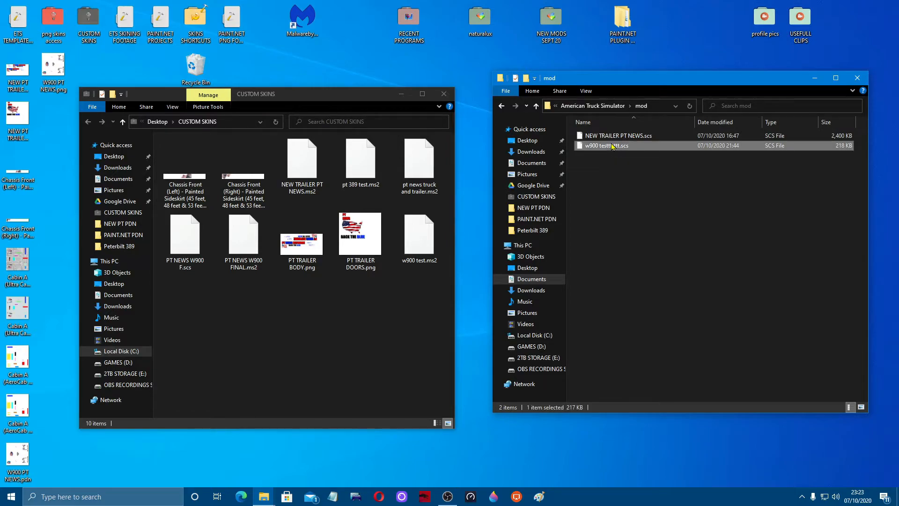
{"action": "key", "text": "Delete"}
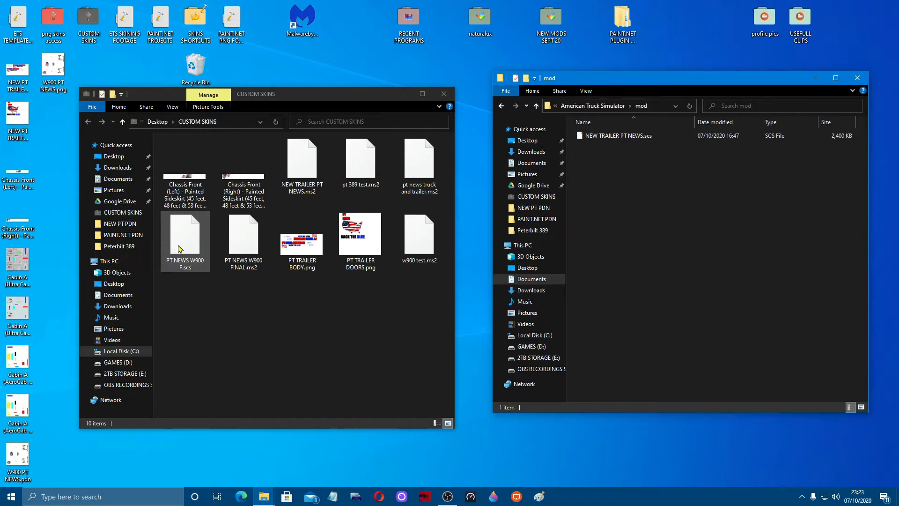
Move PT NEWS W900 F.scs from CUSTOM SKINS into the game's mod folder and close both folder windows
{"action": "left_click_drag", "start_coordinate": [179, 249], "coordinate": [603, 191]}
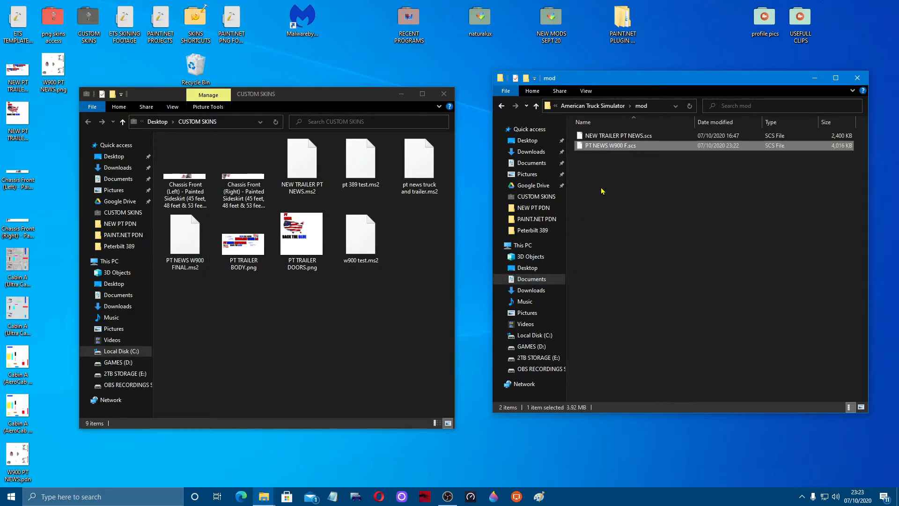
{"action": "key", "text": "alt+F4"}
{"action": "left_click", "coordinate": [858, 78]}
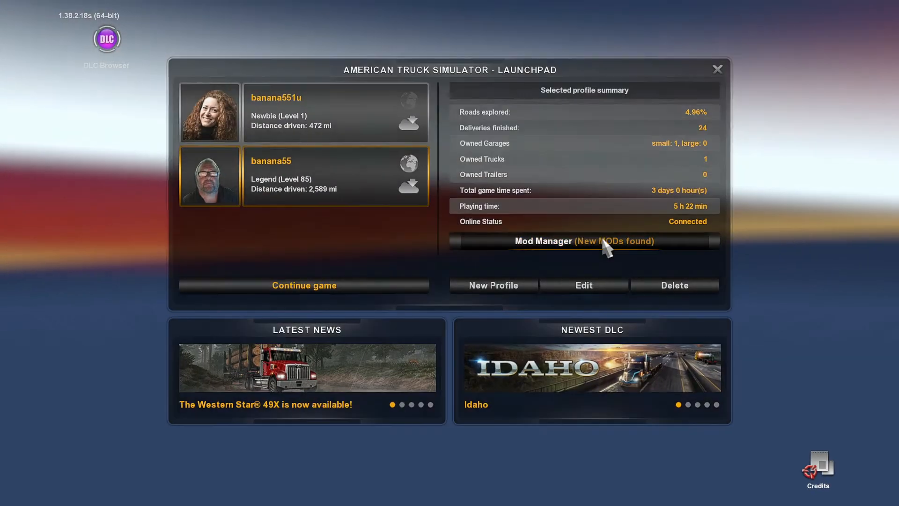
In American Truck Simulator's Mod Manager, deactivate the w900 test mod and select W900 PT NEWS for activation
{"action": "left_click", "coordinate": [602, 240]}
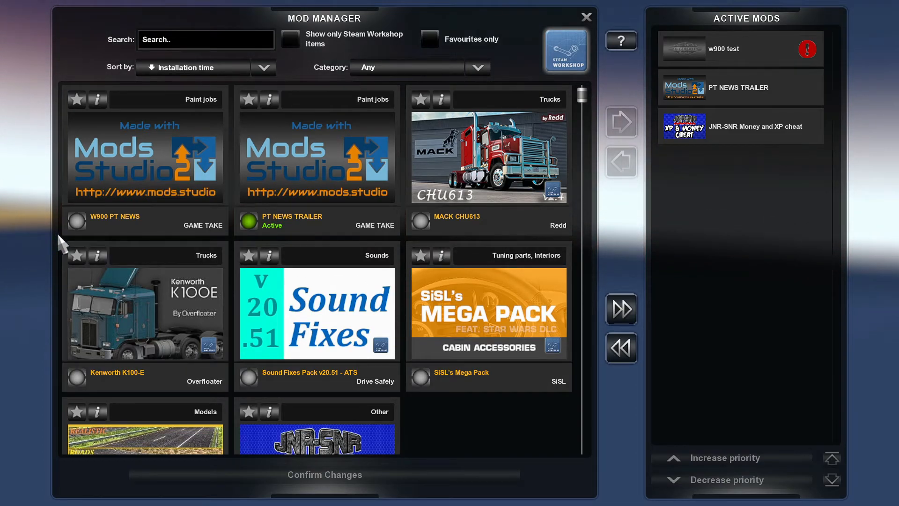
{"action": "left_click", "coordinate": [759, 51]}
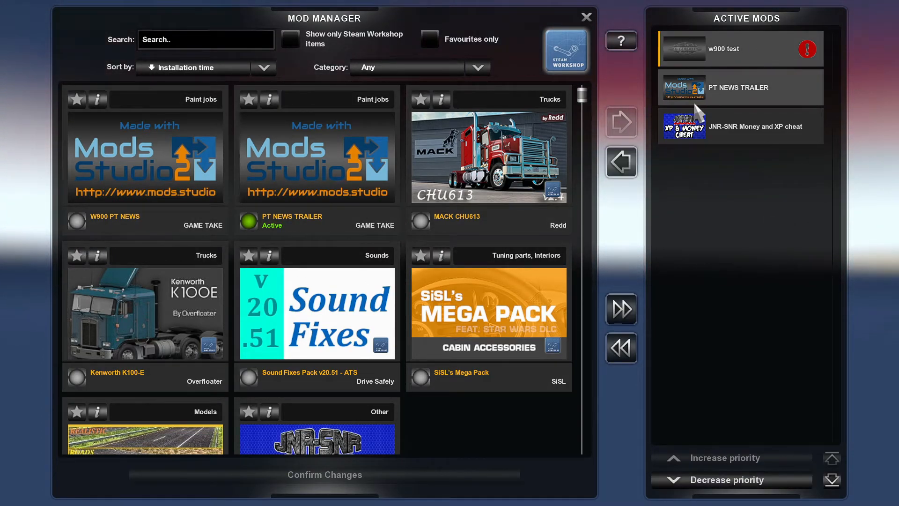
{"action": "left_click", "coordinate": [622, 163]}
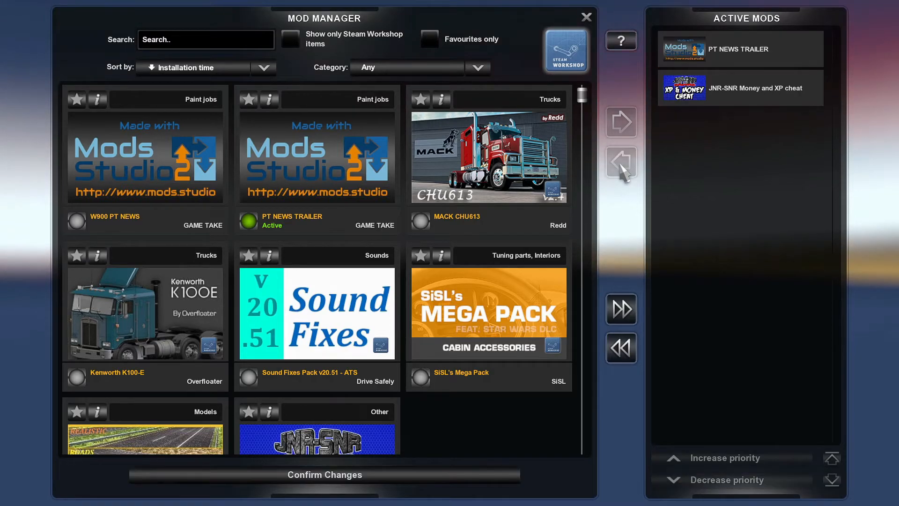
{"action": "left_click", "coordinate": [79, 223]}
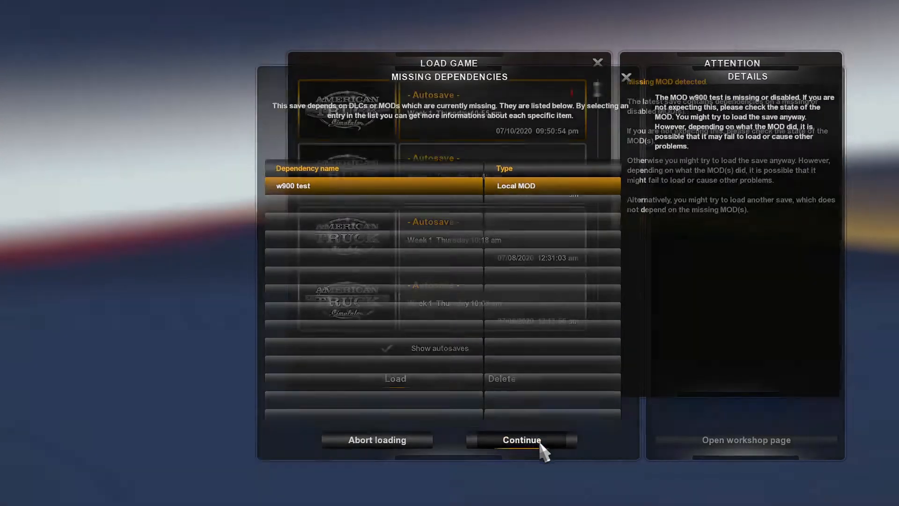
Load the save despite the missing w900 test mod and open the Truck Browser
{"action": "left_click", "coordinate": [537, 444]}
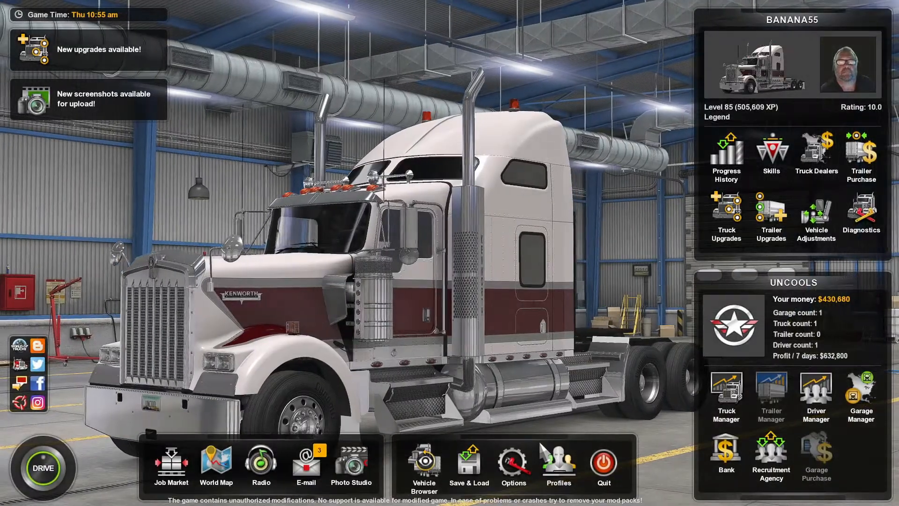
{"action": "left_click", "coordinate": [424, 466]}
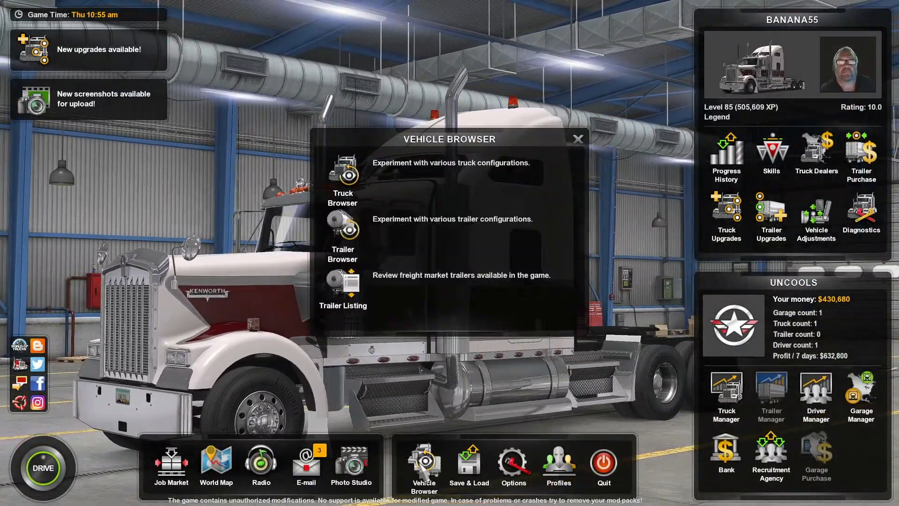
{"action": "left_click", "coordinate": [347, 177]}
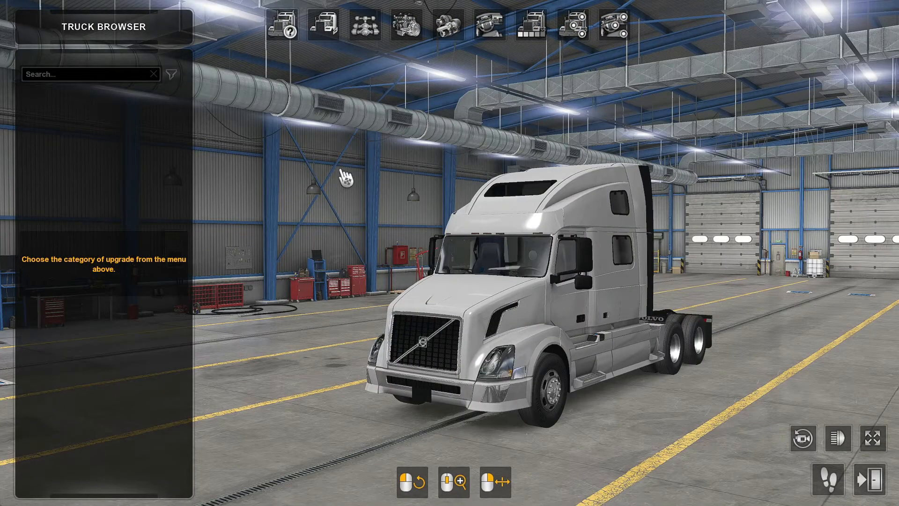
Choose the Kenworth W900 as the truck design and apply the PT NEWS W900 paint job to it
{"action": "left_click", "coordinate": [281, 24]}
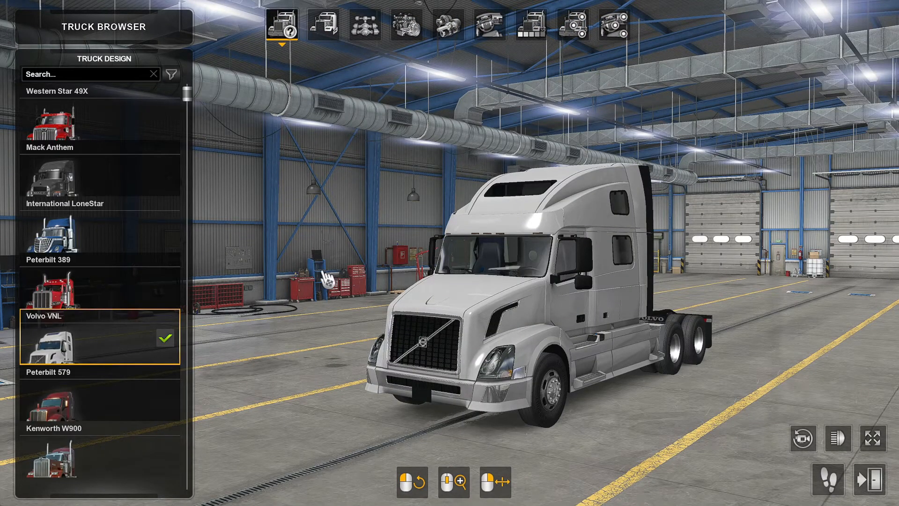
{"action": "scroll", "coordinate": [121, 405], "scroll_direction": "down", "scroll_amount": 1}
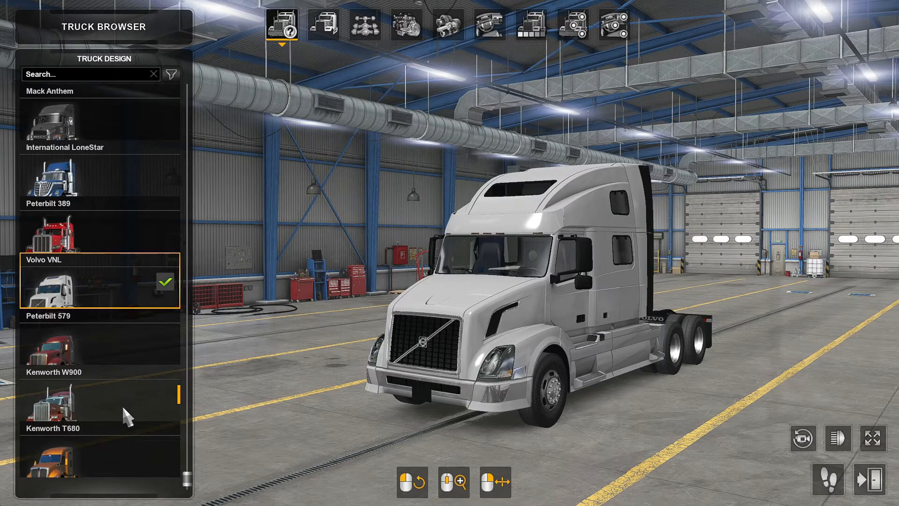
{"action": "left_click", "coordinate": [91, 390]}
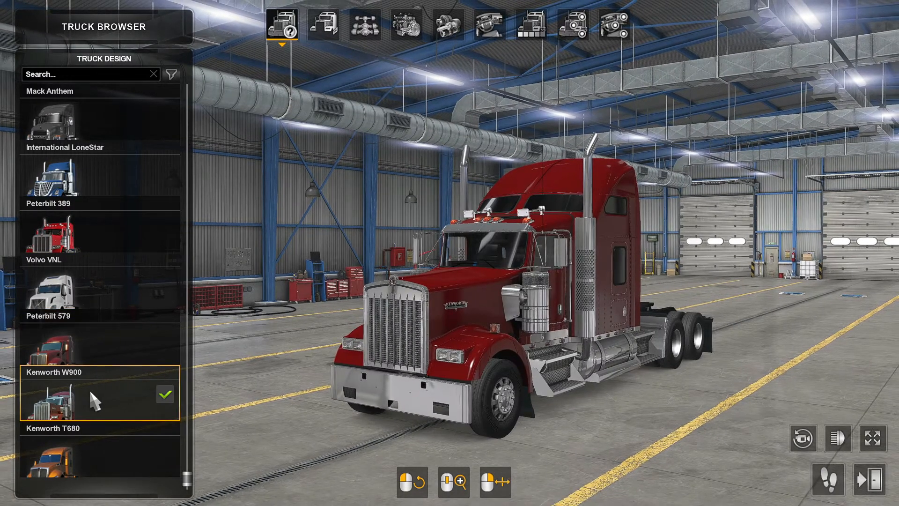
{"action": "left_click", "coordinate": [538, 28]}
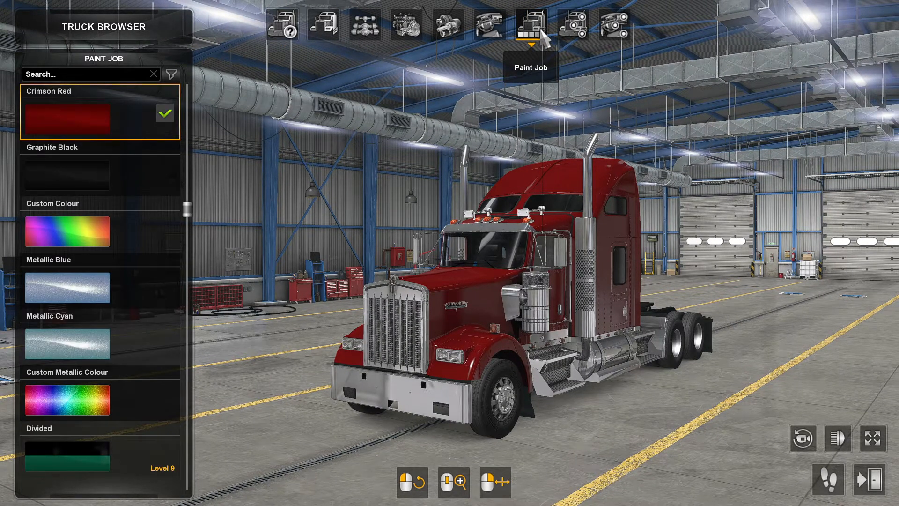
{"action": "left_click_drag", "start_coordinate": [187, 209], "coordinate": [186, 96]}
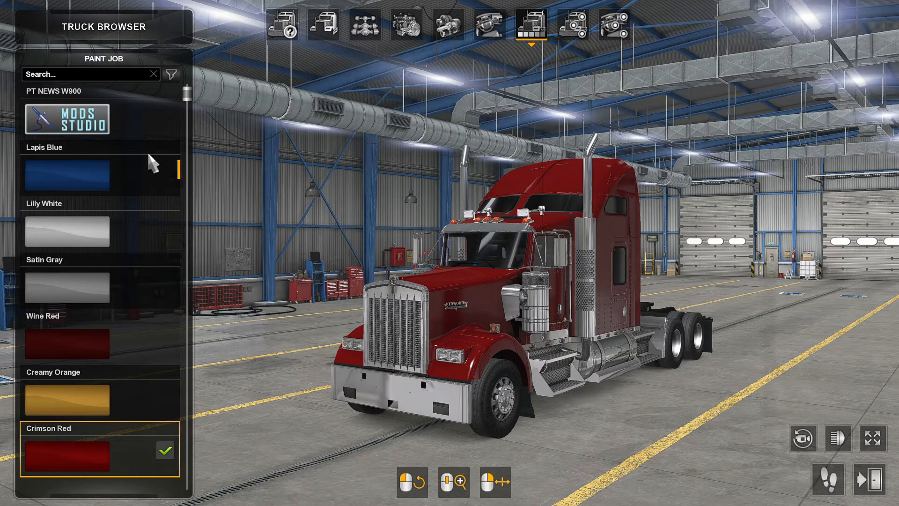
{"action": "left_click", "coordinate": [58, 121]}
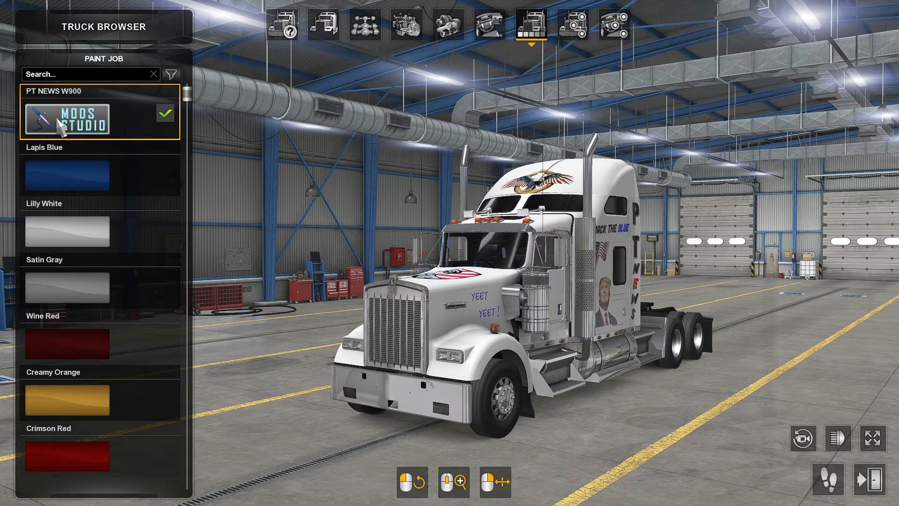
Examine the skin's artwork on the truck's hood, roof and cab sides from different angles
{"action": "left_click_drag", "start_coordinate": [442, 380], "coordinate": [543, 413]}
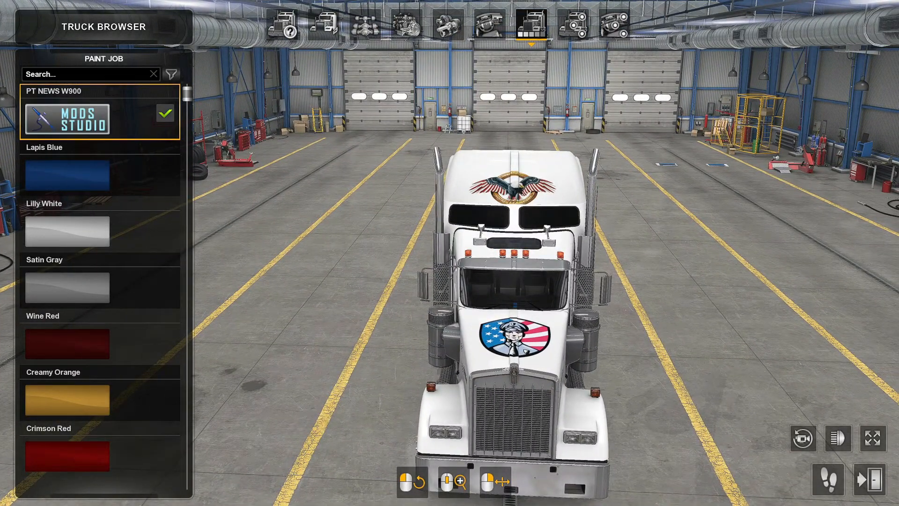
{"action": "left_click_drag", "start_coordinate": [543, 413], "coordinate": [584, 305]}
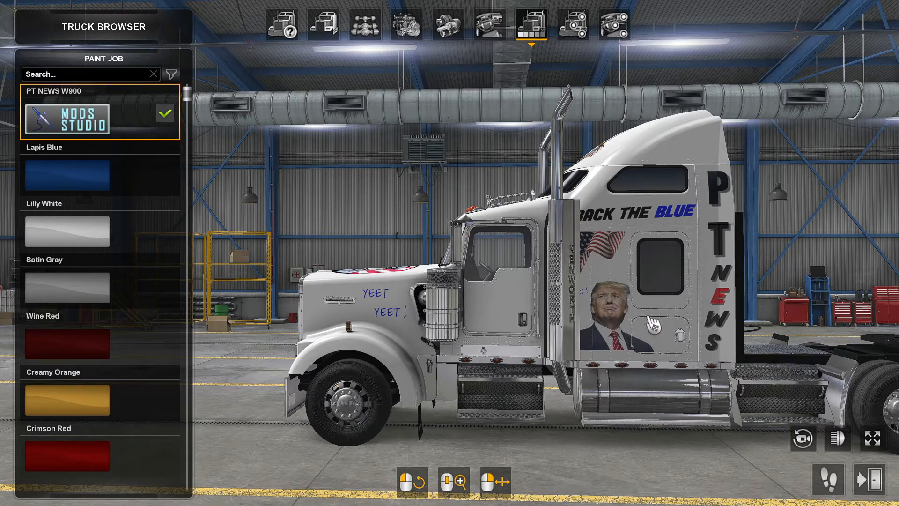
{"action": "left_click_drag", "start_coordinate": [609, 305], "coordinate": [70, 305]}
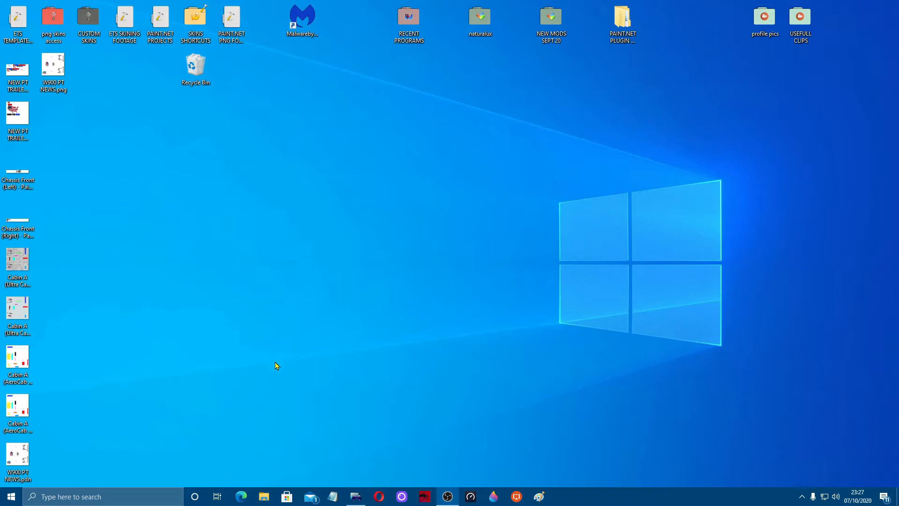
Open W900 PT NEWS.pdn from the desktop in paint.net
{"action": "right_click", "coordinate": [22, 457]}
{"action": "left_click", "coordinate": [112, 317]}
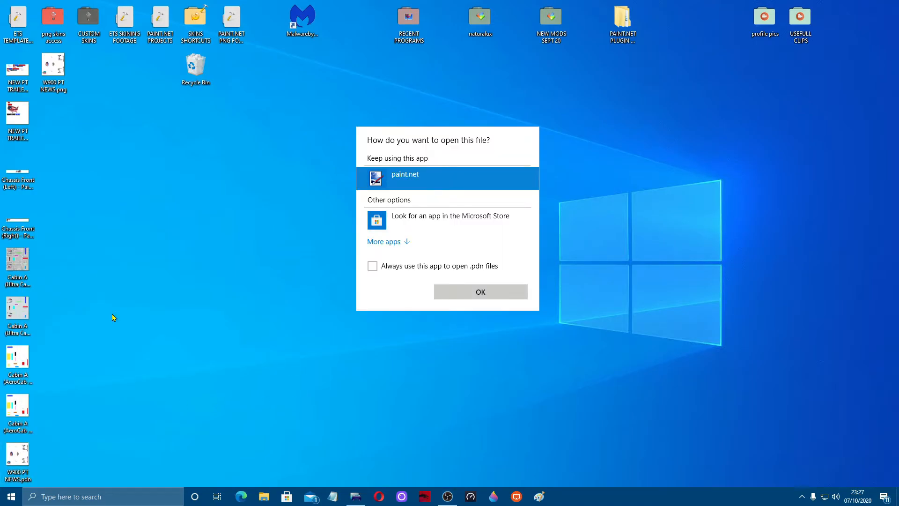
{"action": "left_click", "coordinate": [468, 296]}
Nudge the portrait on the TRUMP layer slightly toward the rear of the lower cab side panel
{"action": "scroll", "coordinate": [820, 371], "scroll_direction": "down", "scroll_amount": 3}
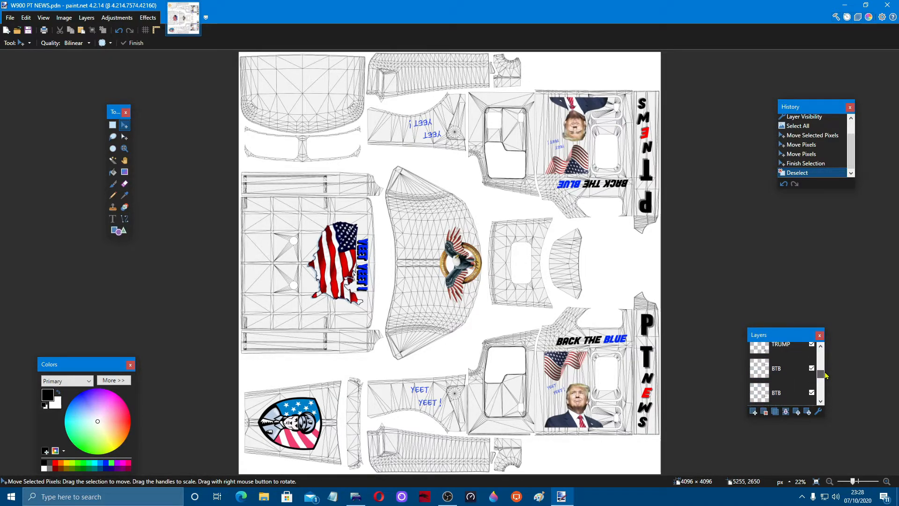
{"action": "scroll", "coordinate": [792, 360], "scroll_direction": "down", "scroll_amount": 1}
{"action": "left_click", "coordinate": [783, 352]}
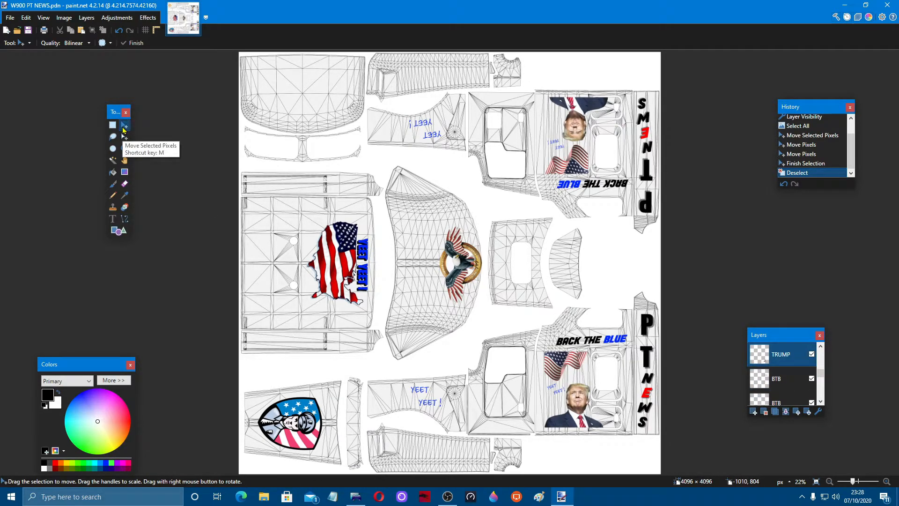
{"action": "key", "text": "ctrl+a"}
{"action": "left_click", "coordinate": [578, 411]}
{"action": "key", "text": "ctrl+Right"}
{"action": "key", "text": "ctrl+Right"}
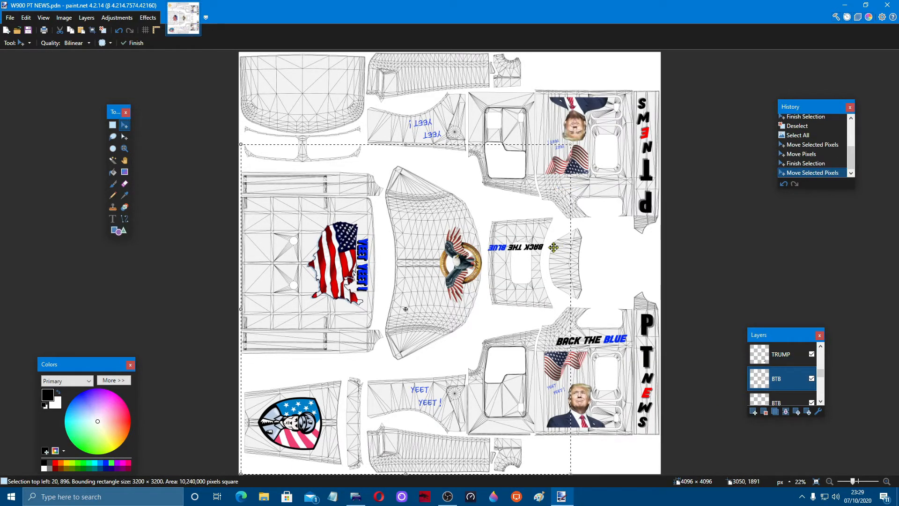
Place the inverted BACK THE BLUE text beside the flag on the upper cab side panel and deselect it
{"action": "left_click_drag", "start_coordinate": [555, 247], "coordinate": [629, 184]}
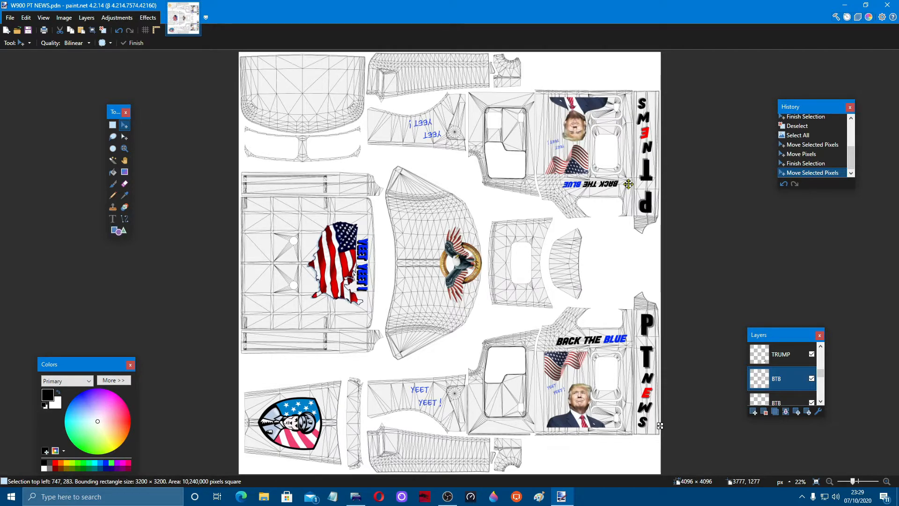
{"action": "left_click_drag", "start_coordinate": [628, 184], "coordinate": [629, 183]}
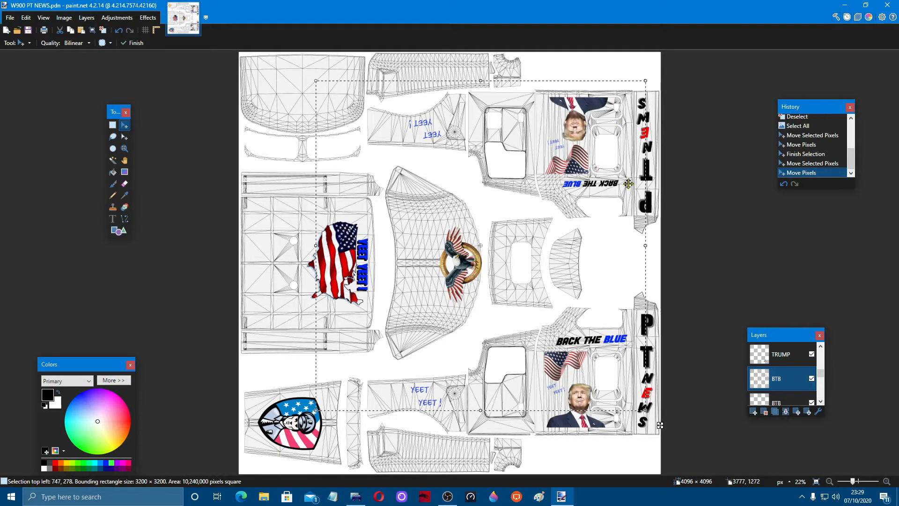
{"action": "key", "text": "ctrl+d"}
Shrink the upright BACK THE BLUE layer to about 3273 × 3273 pixels and place its text above the flag on the lower cab side panel
{"action": "left_click", "coordinate": [780, 401]}
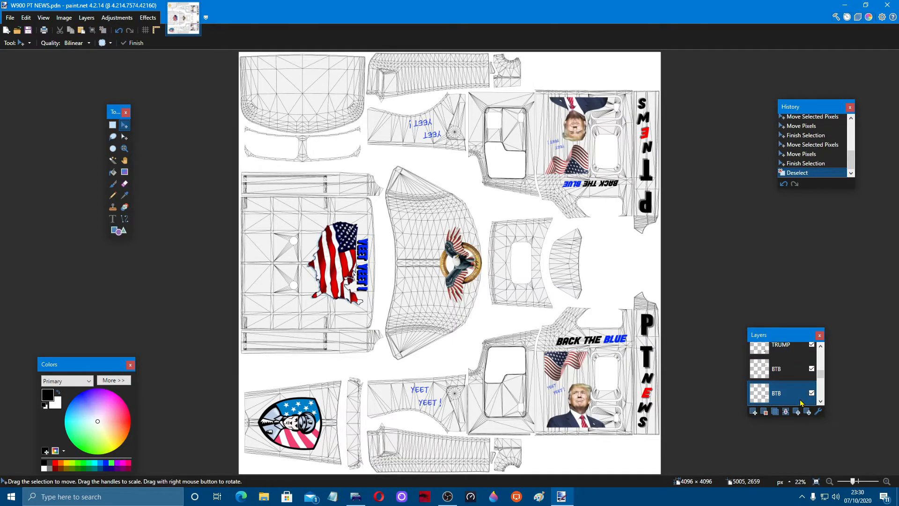
{"action": "key", "text": "ctrl+a"}
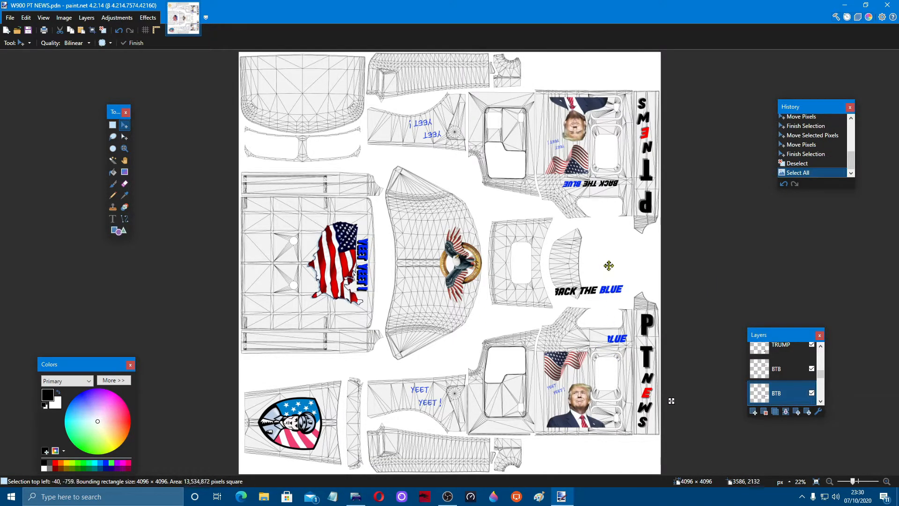
{"action": "left_click_drag", "start_coordinate": [609, 349], "coordinate": [605, 208]}
{"action": "left_click", "coordinate": [659, 339]}
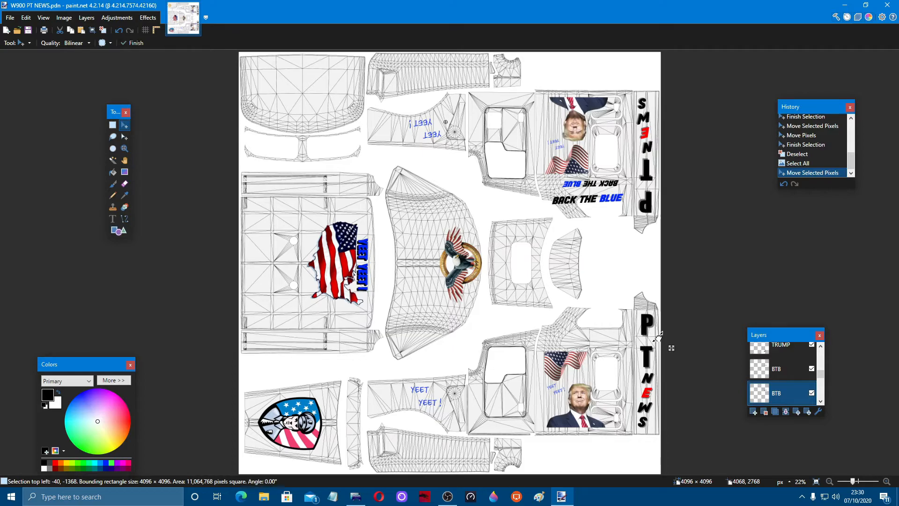
{"action": "left_click_drag", "start_coordinate": [658, 336], "coordinate": [648, 310]}
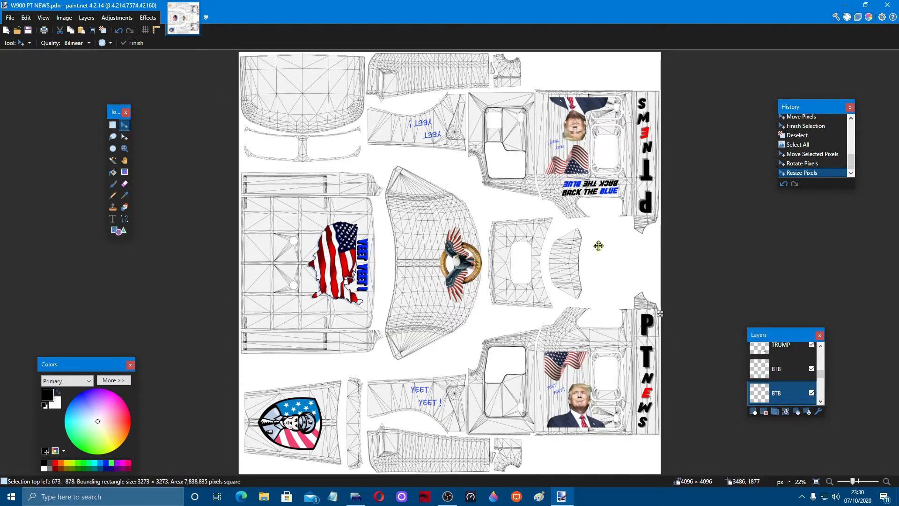
{"action": "left_click_drag", "start_coordinate": [597, 246], "coordinate": [605, 376]}
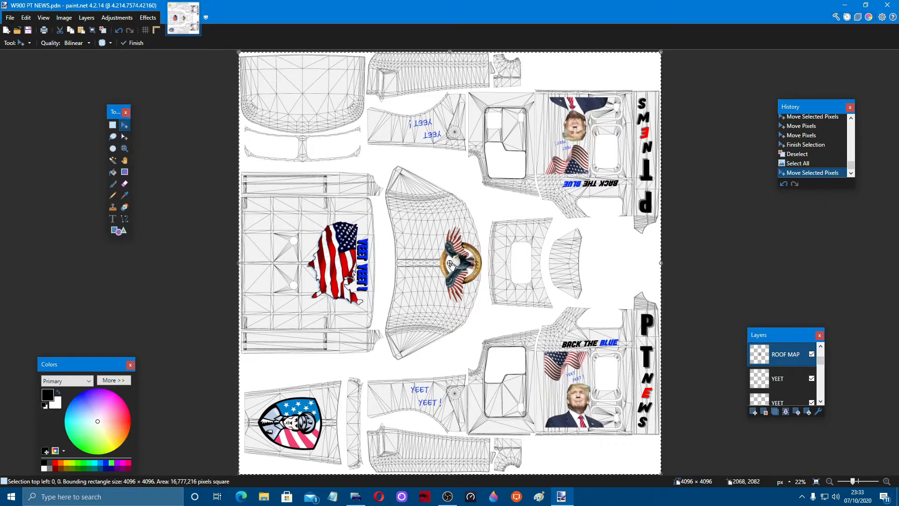
Shift the eagle emblem on the ROOF MAP layer about 30 pixels left and deselect it
{"action": "left_click_drag", "start_coordinate": [452, 267], "coordinate": [449, 266]}
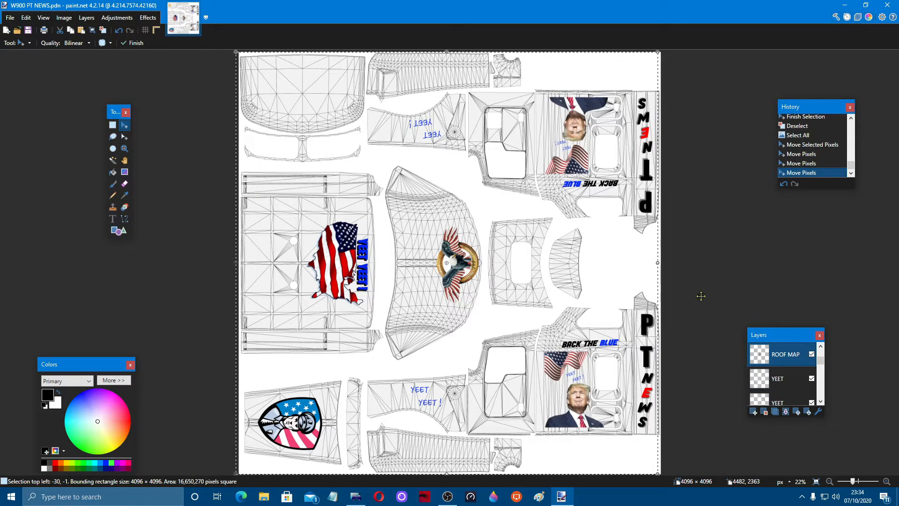
{"action": "key", "text": "ctrl+d"}
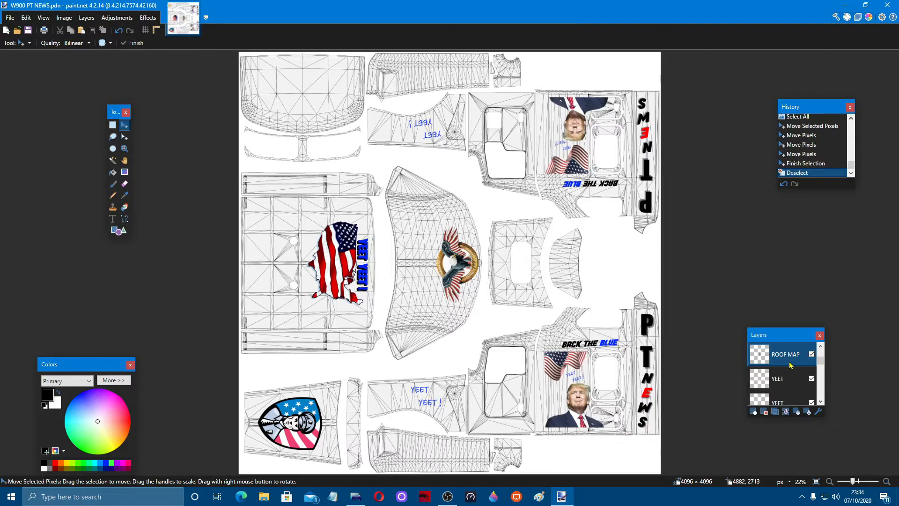
Show the base layer and hide the vision layer so only the artwork on white remains
{"action": "left_click_drag", "start_coordinate": [823, 362], "coordinate": [819, 406]}
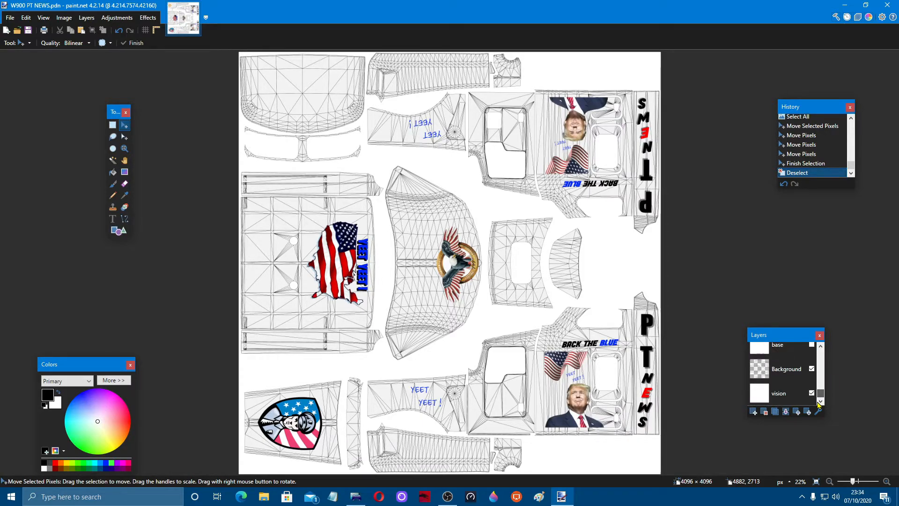
{"action": "left_click", "coordinate": [812, 345]}
{"action": "left_click", "coordinate": [812, 393]}
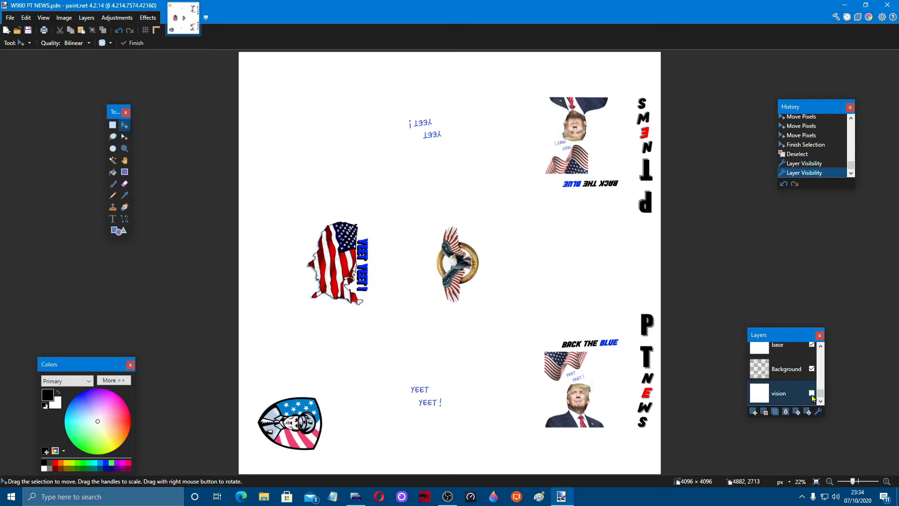
Save the layered project over the existing W900 PT NEWS.pdn
{"action": "left_click", "coordinate": [12, 20]}
{"action": "left_click", "coordinate": [28, 101]}
{"action": "left_click", "coordinate": [371, 238]}
{"action": "left_click", "coordinate": [469, 248]}
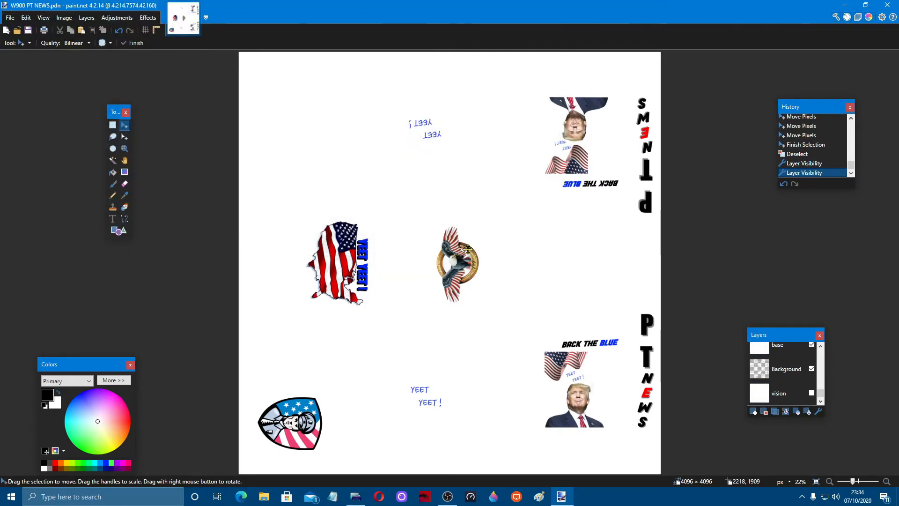
Save a PNG copy of the skin to the desktop under a new name beginning with PTNEWS FINAL
{"action": "left_click", "coordinate": [10, 17]}
{"action": "left_click", "coordinate": [29, 96]}
{"action": "left_click", "coordinate": [427, 217]}
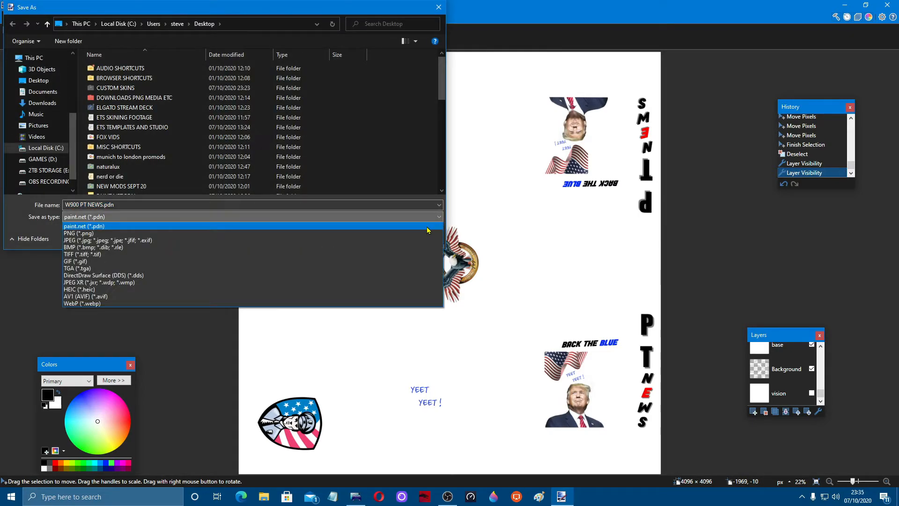
{"action": "left_click", "coordinate": [427, 233]}
{"action": "left_click", "coordinate": [120, 205]}
{"action": "key", "text": "BackSpace"}
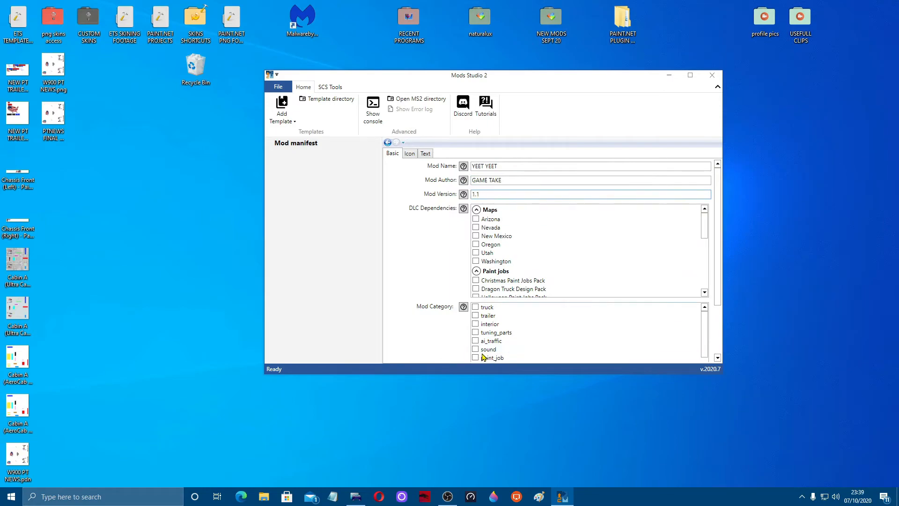
In Mods Studio 2, set the mod manifest's description to W900 PT NEWS YEET YEET ENJOY
{"action": "left_click", "coordinate": [410, 154]}
{"action": "left_click", "coordinate": [425, 154]}
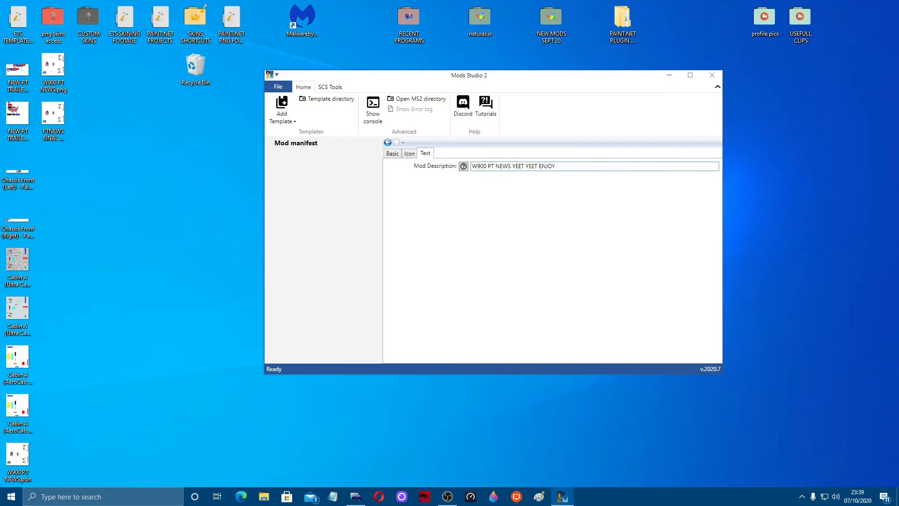
Add a Simple Truck Skin template to the mod and select the truck it applies to
{"action": "left_click", "coordinate": [282, 110]}
{"action": "left_click", "coordinate": [407, 266]}
{"action": "left_click", "coordinate": [311, 152]}
{"action": "left_click", "coordinate": [433, 192]}
{"action": "left_click", "coordinate": [655, 197]}
Set the truck skin's internal name to yeet in lower case
{"action": "left_click", "coordinate": [411, 154]}
{"action": "left_click", "coordinate": [479, 167]}
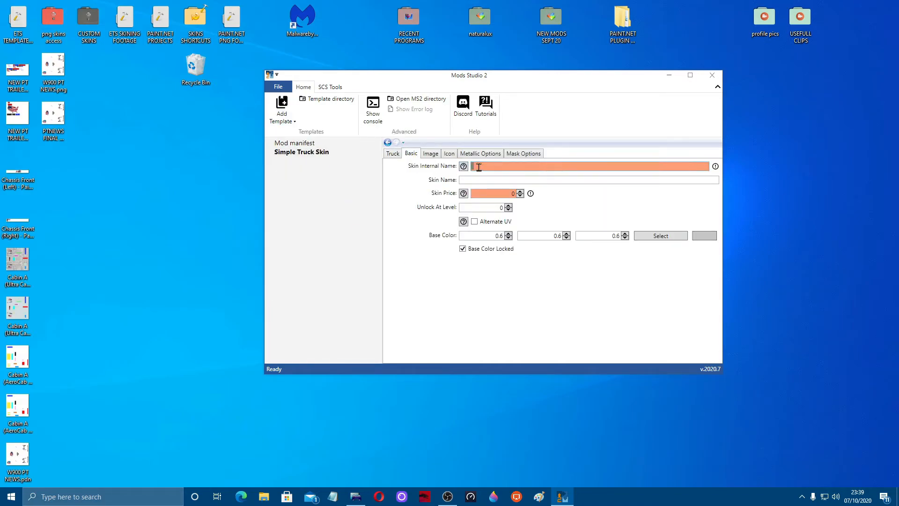
{"action": "type", "text": "YEET YEE"}
{"action": "key", "text": "BackSpace"}
{"action": "key", "text": "BackSpace"}
{"action": "key", "text": "BackSpace"}
{"action": "key", "text": "BackSpace"}
{"action": "key", "text": "BackSpace"}
{"action": "key", "text": "BackSpace"}
{"action": "key", "text": "BackSpace"}
{"action": "key", "text": "BackSpace"}
{"action": "type", "text": "yeet yeet"}
{"action": "key", "text": "BackSpace"}
{"action": "key", "text": "BackSpace"}
{"action": "key", "text": "BackSpace"}
{"action": "key", "text": "BackSpace"}
{"action": "key", "text": "BackSpace"}
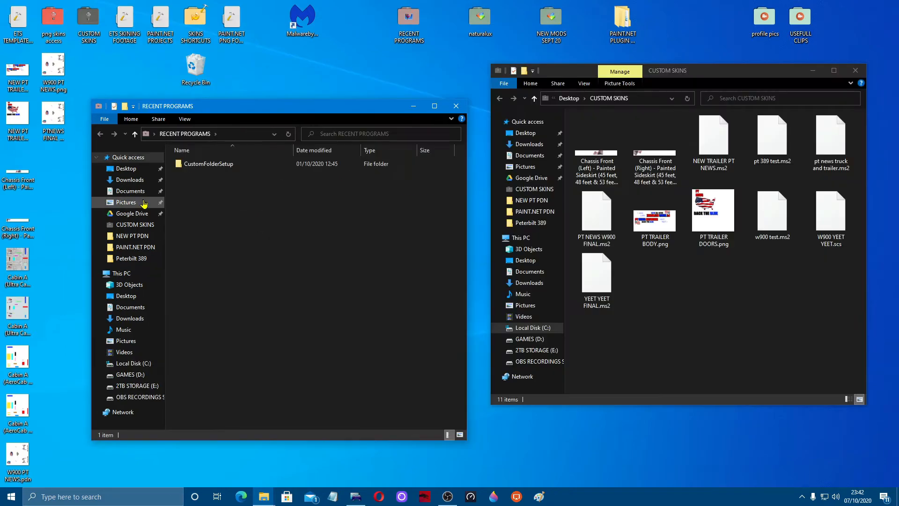
In the American Truck Simulator mod folder, delete PT NEWS W900 F.scs and put W900 YEET YEET.scs from CUSTOM SKINS in its place
{"action": "left_click", "coordinate": [130, 190]}
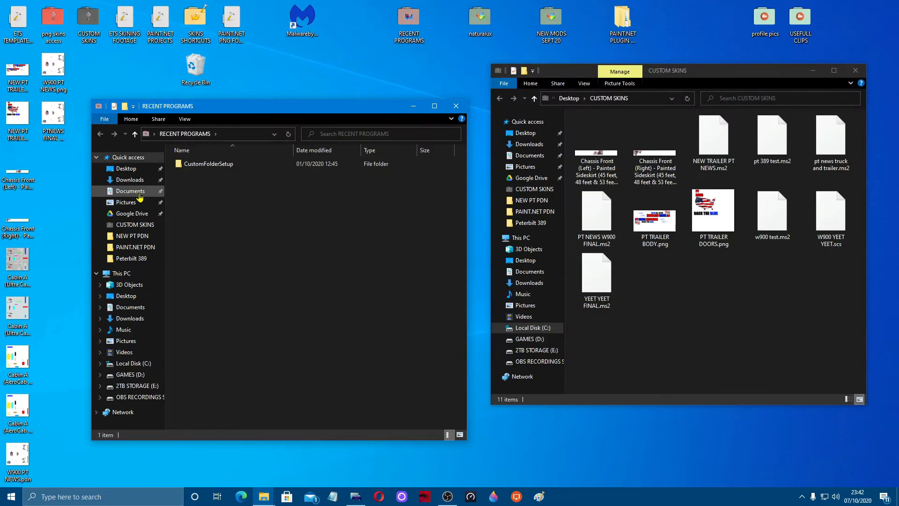
{"action": "double_click", "coordinate": [237, 165]}
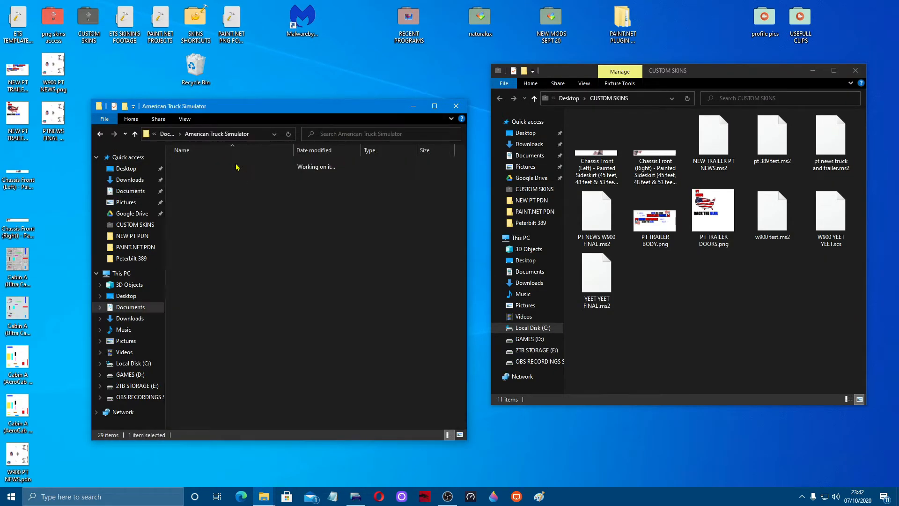
{"action": "double_click", "coordinate": [226, 175]}
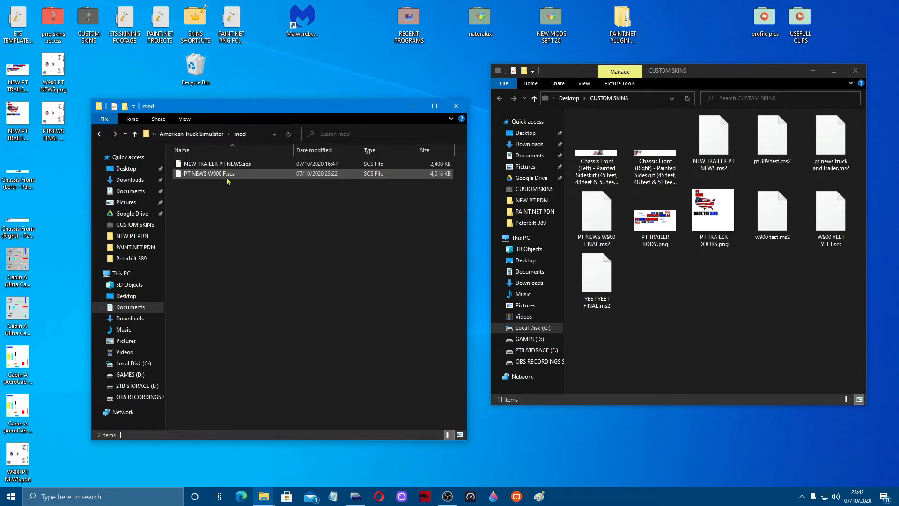
{"action": "left_click", "coordinate": [244, 175]}
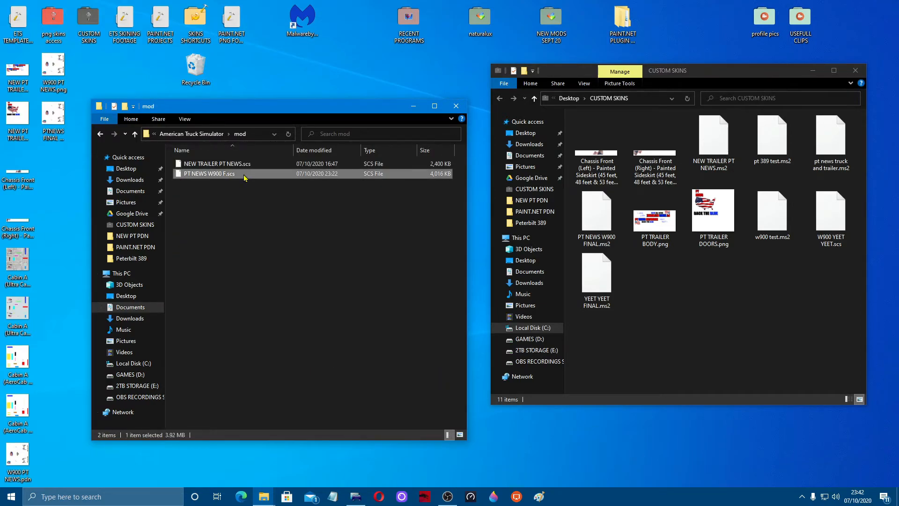
{"action": "key", "text": "Delete"}
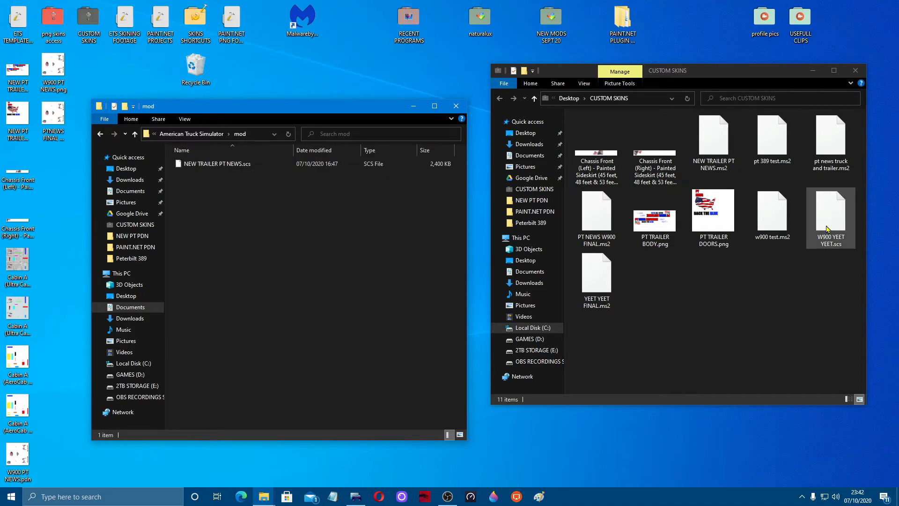
{"action": "left_click_drag", "start_coordinate": [826, 229], "coordinate": [208, 227]}
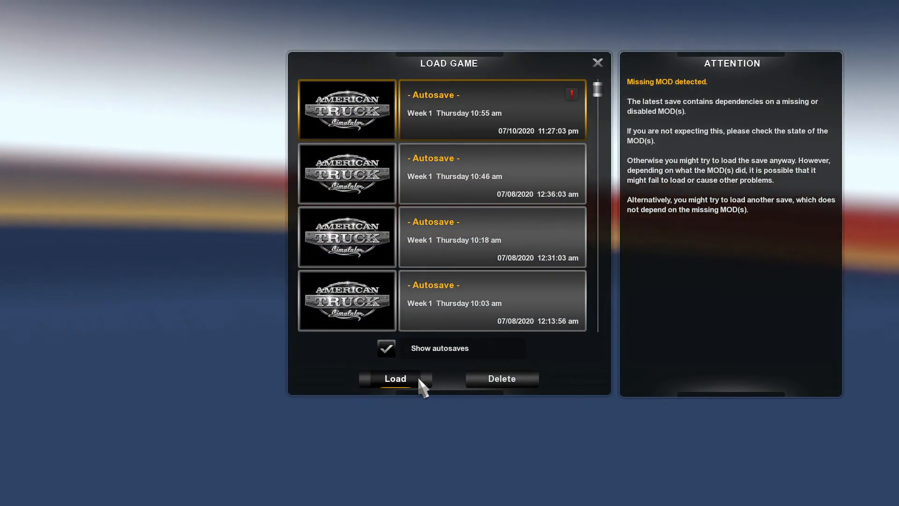
In American Truck Simulator, load the latest autosave and choose the Kenworth W900 in the Truck Browser
{"action": "left_click", "coordinate": [397, 379]}
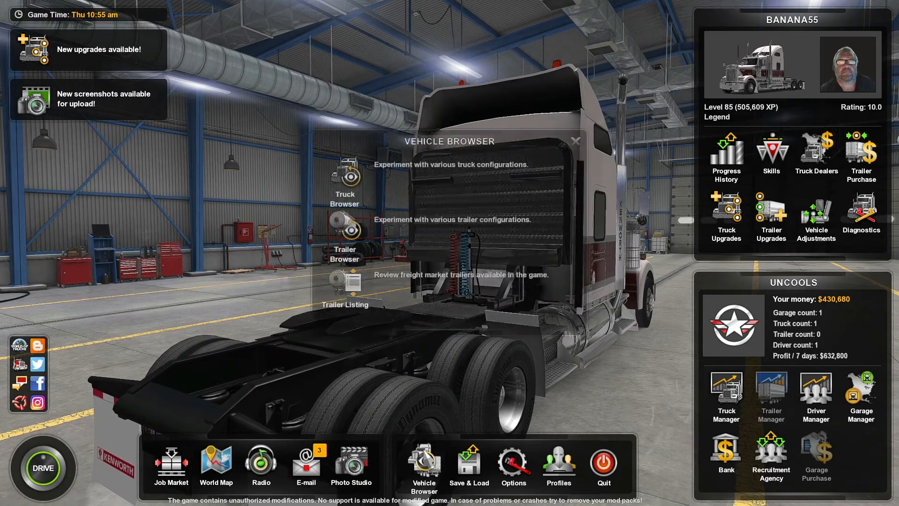
{"action": "left_click", "coordinate": [345, 171]}
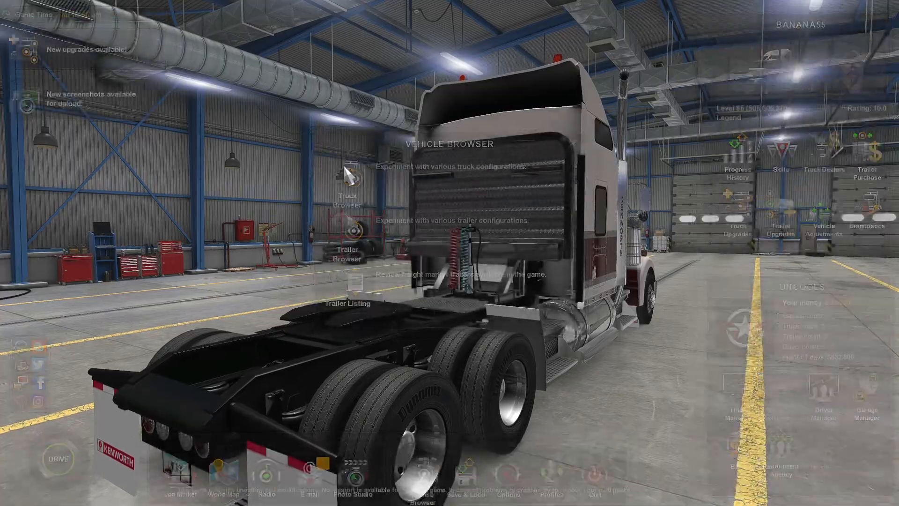
{"action": "left_click", "coordinate": [283, 29]}
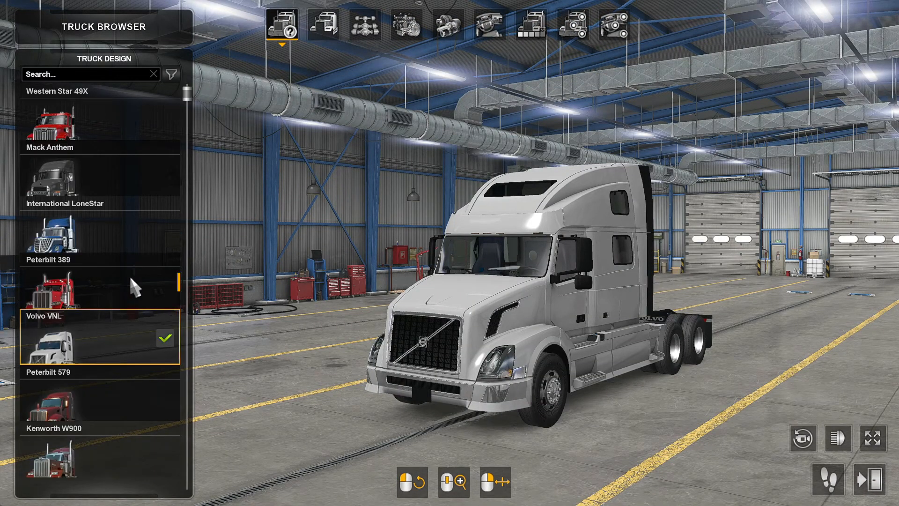
{"action": "left_click", "coordinate": [102, 445]}
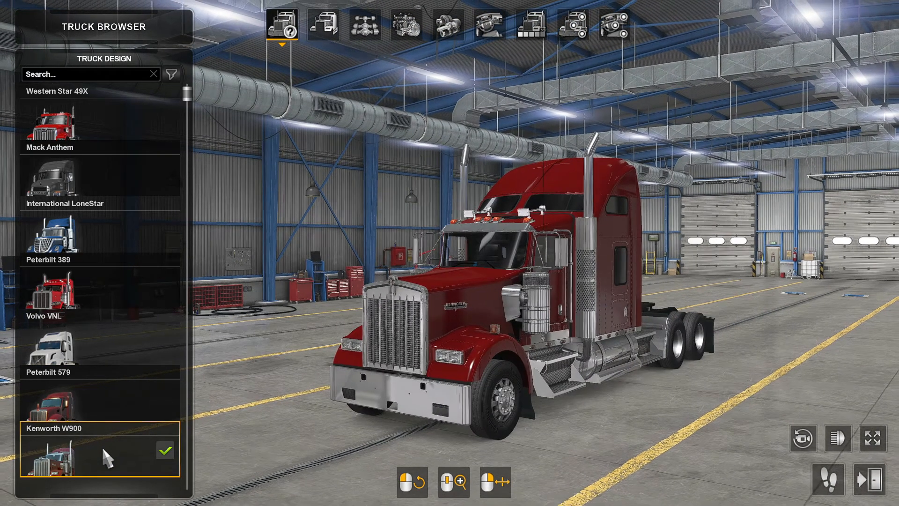
Apply the YEET YEET W900 paint job to the truck and inspect the skin on both sides and the back of the cab
{"action": "left_click", "coordinate": [531, 24]}
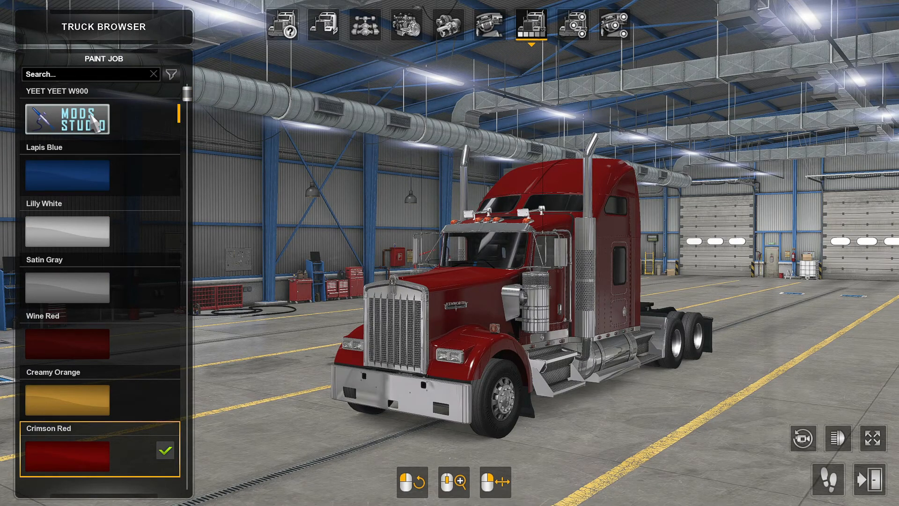
{"action": "left_click", "coordinate": [94, 124]}
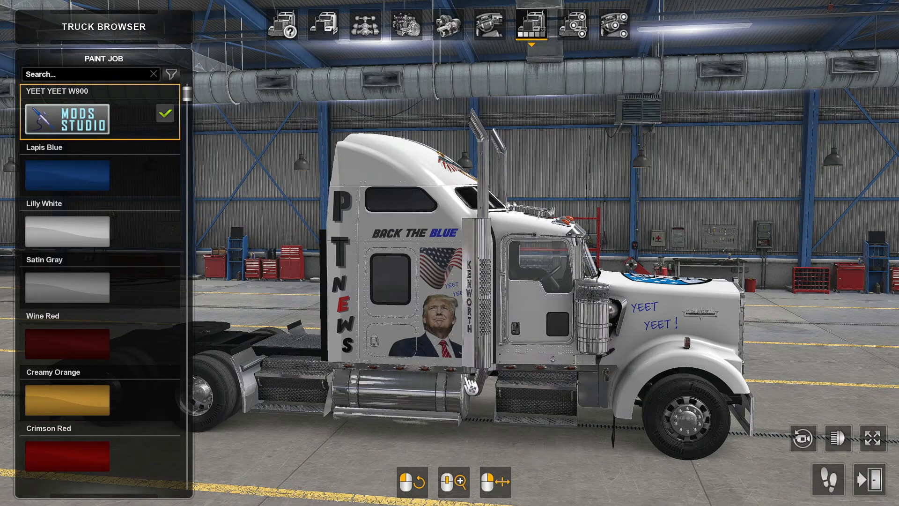
{"action": "left_click_drag", "start_coordinate": [471, 385], "coordinate": [751, 313]}
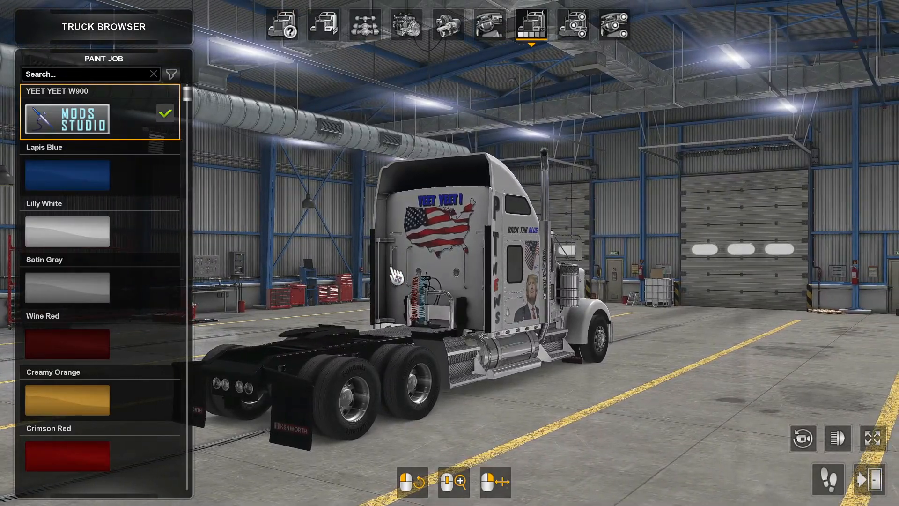
{"action": "left_click_drag", "start_coordinate": [394, 265], "coordinate": [667, 319]}
{"action": "scroll", "coordinate": [516, 328], "scroll_direction": "up", "scroll_amount": 2}
{"action": "left_click_drag", "start_coordinate": [515, 323], "coordinate": [633, 305]}
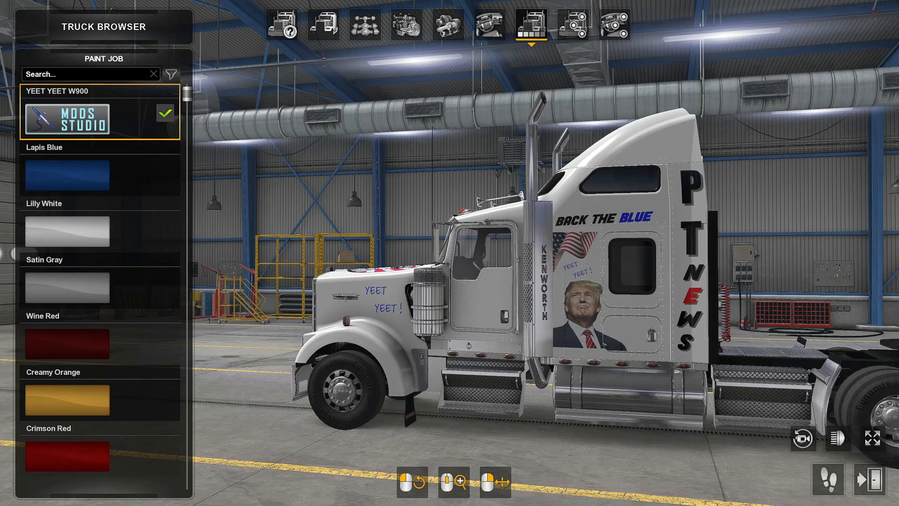